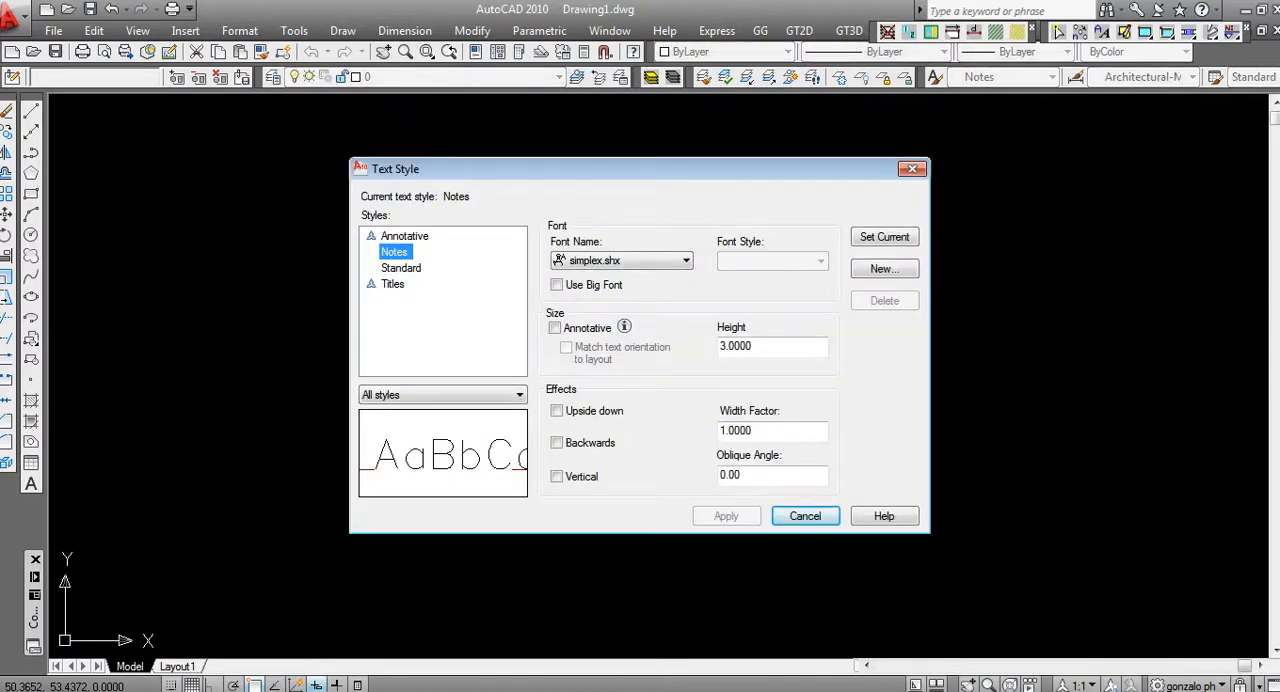
Create a new text style, entering the author's first name as the style name
click(555, 328)
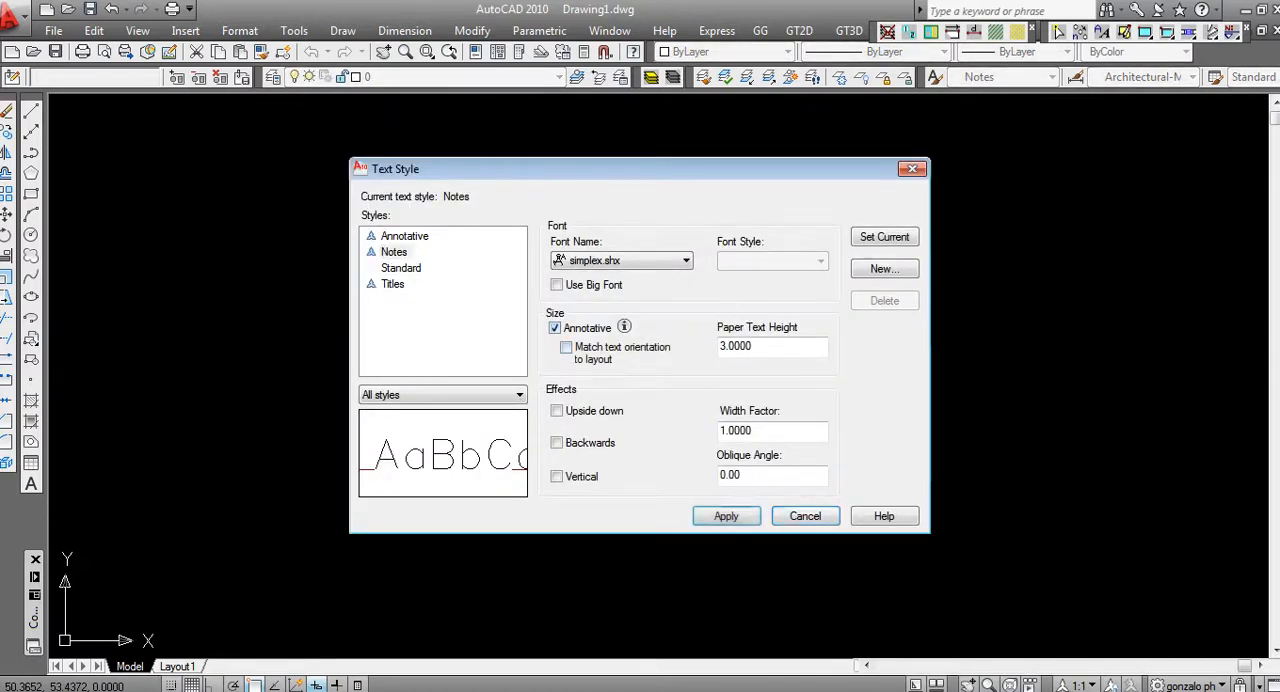
click(555, 328)
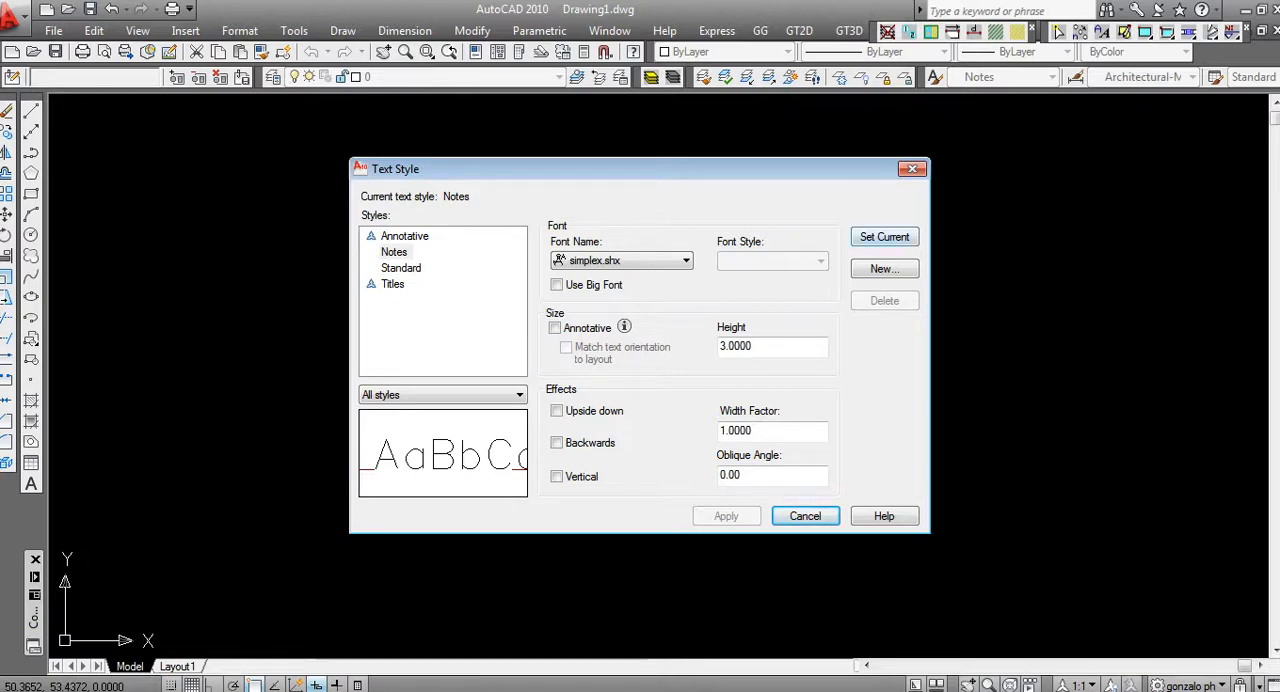
click(884, 269)
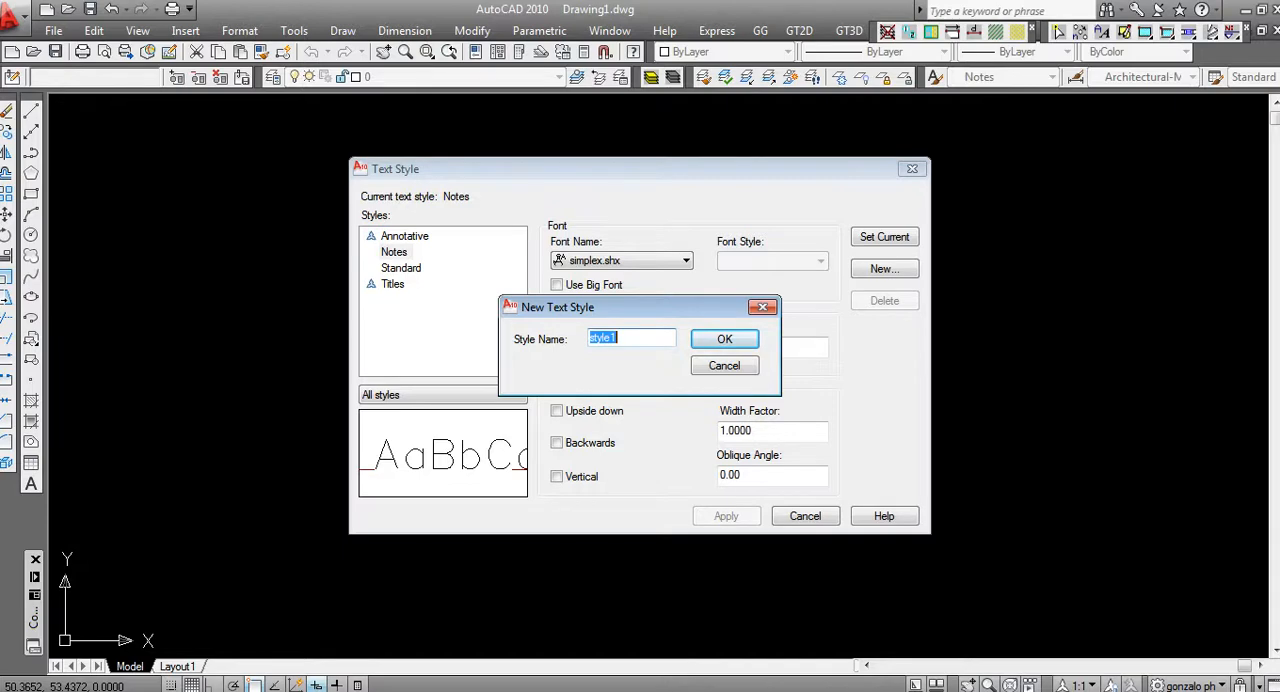
text(GONZALO)
key(Return)
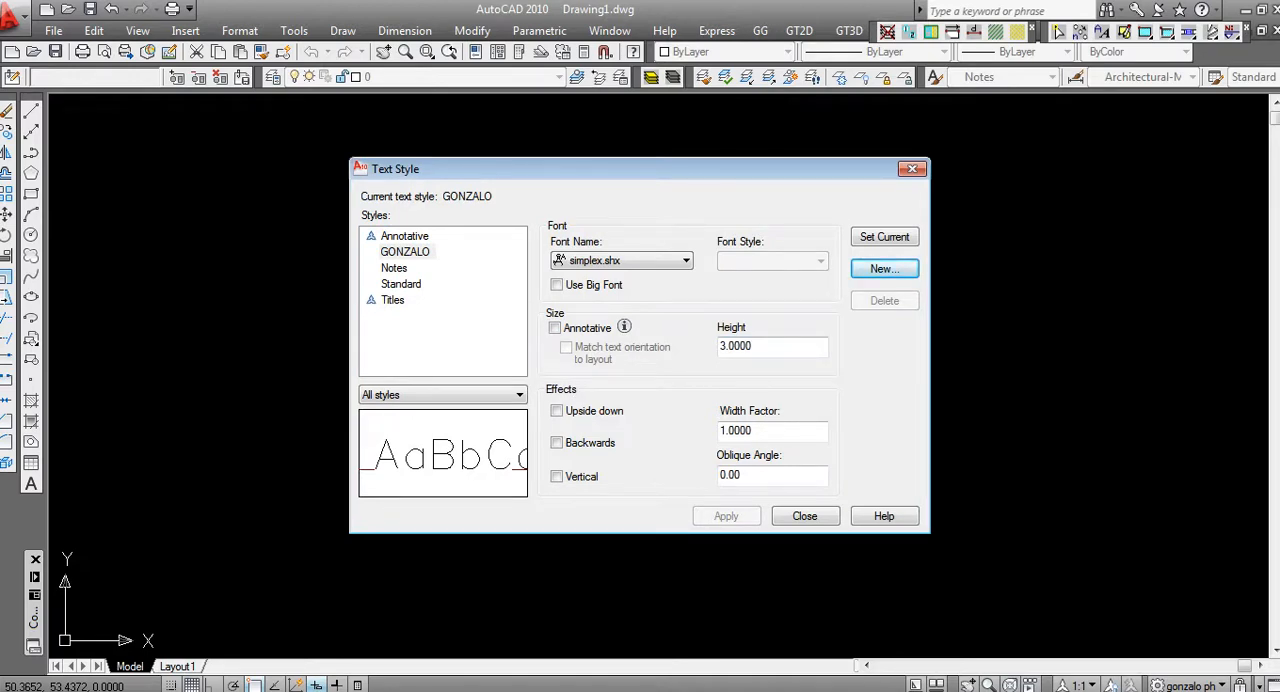
Set the new text style's height to 0.2 and apply it
drag(756, 347, 718, 347)
text(0)
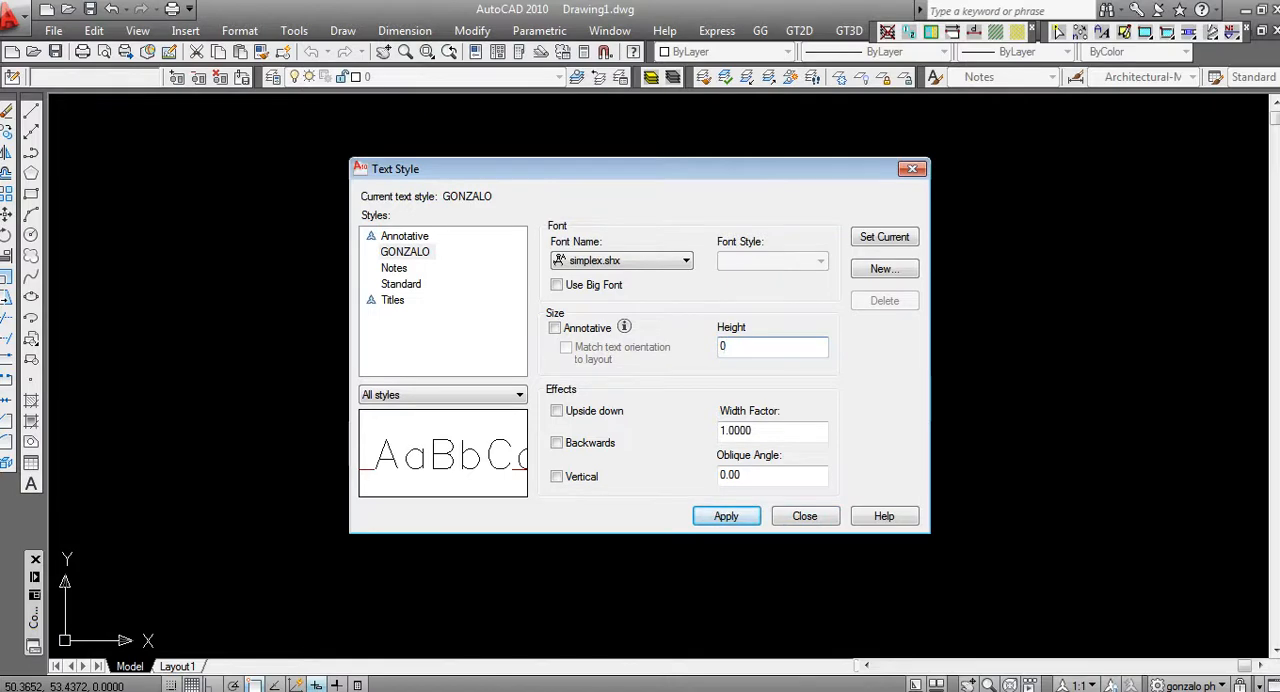
key(shift+Left)
text(2)
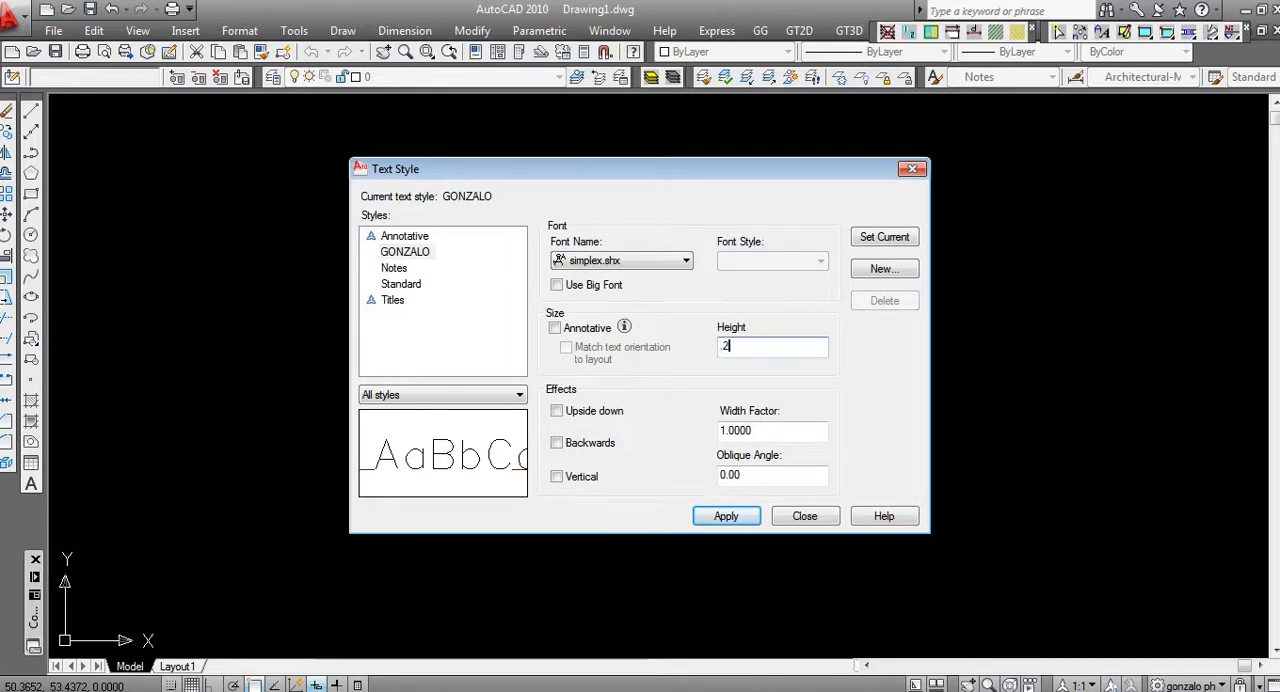
key(Return)
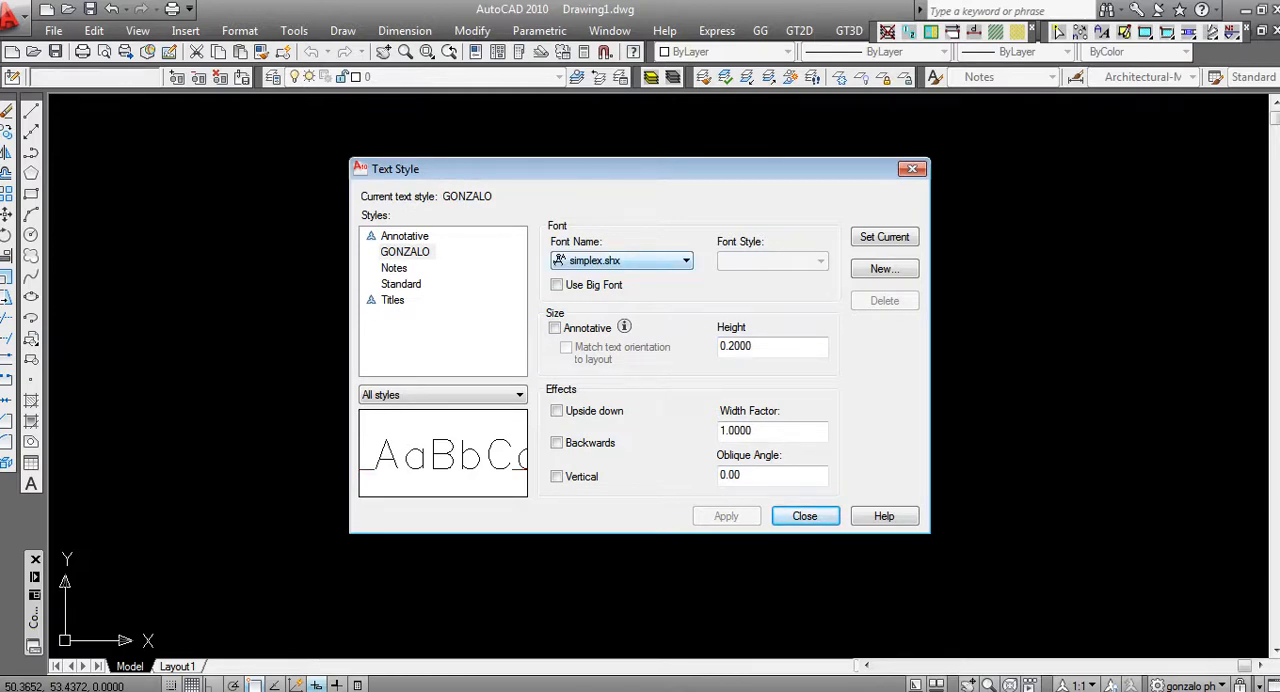
click(685, 261)
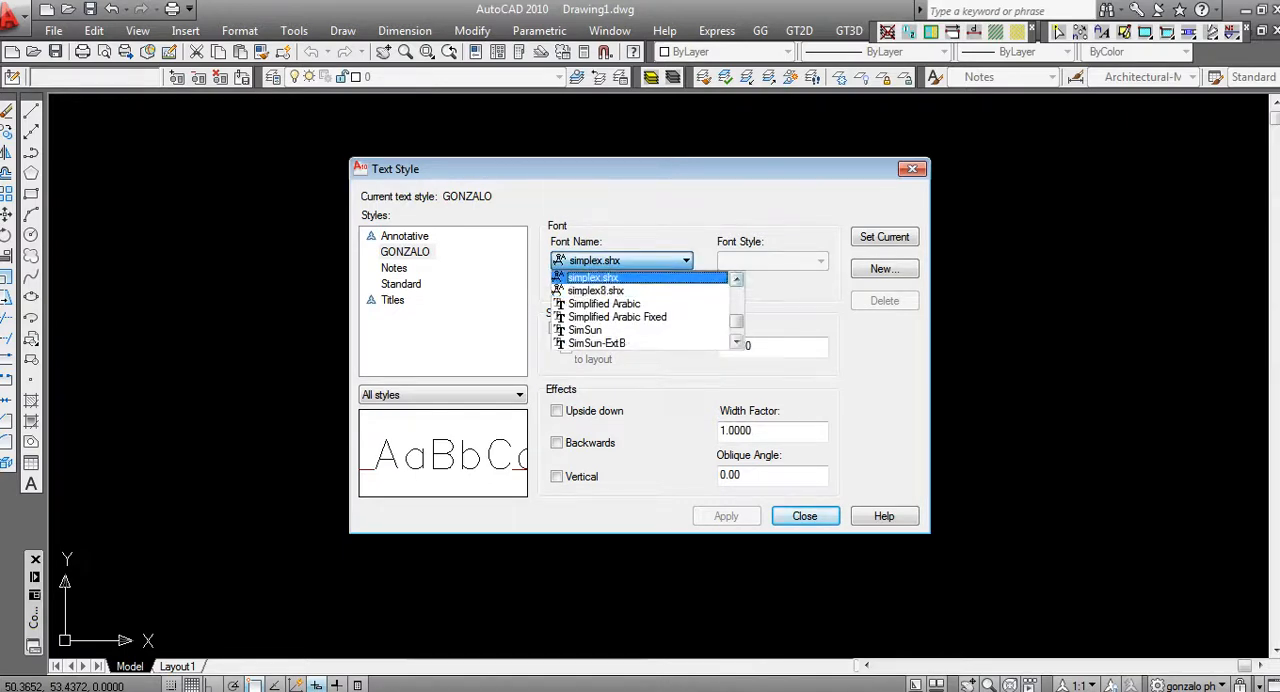
click(737, 280)
click(737, 280)
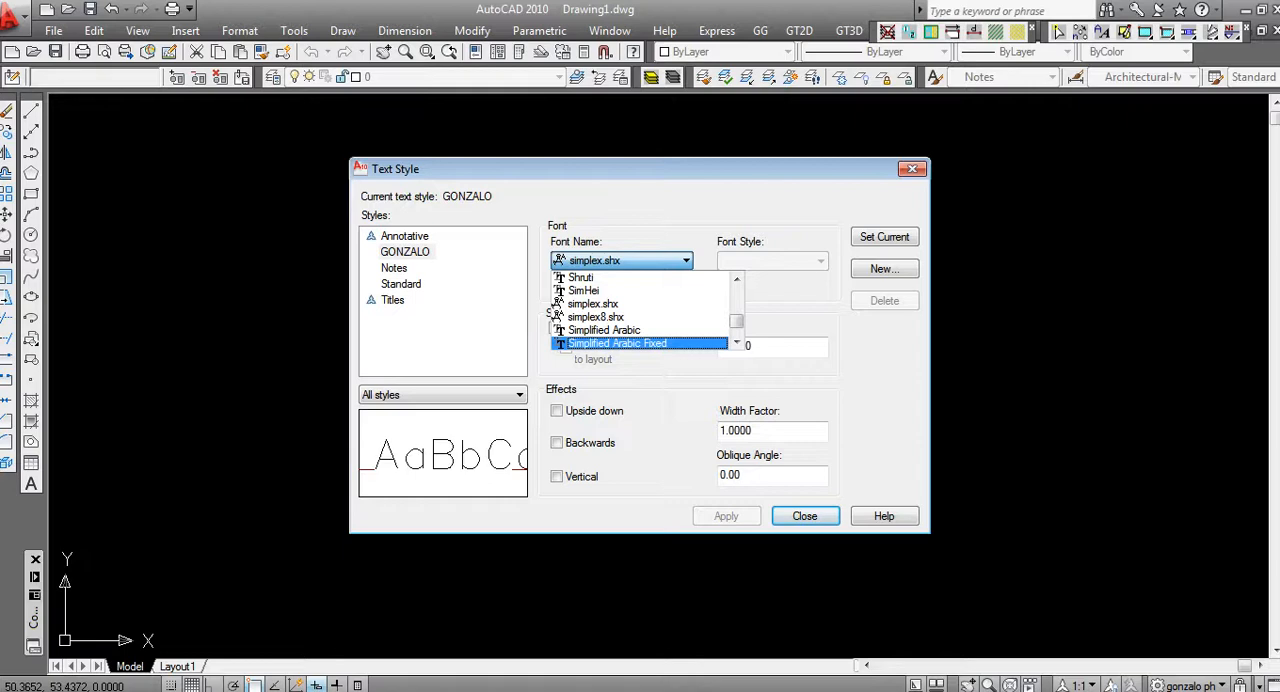
key(Up)
key(Up)
key(Up)
key(Up)
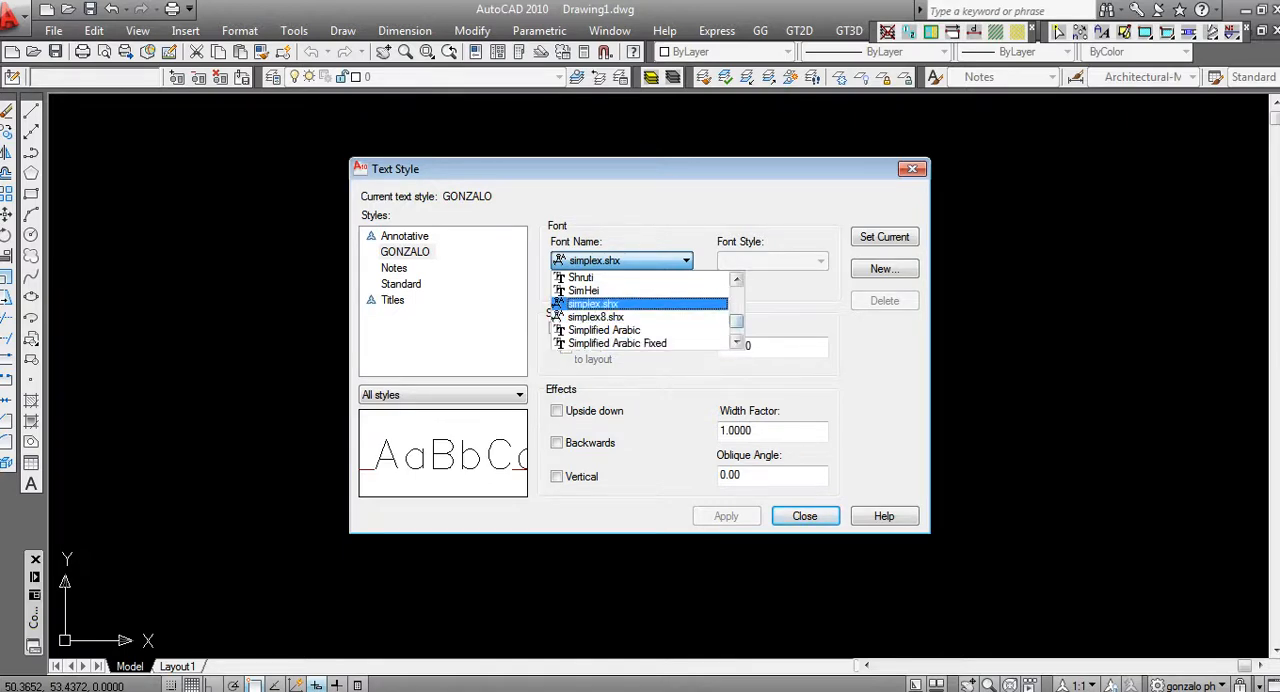
key(Return)
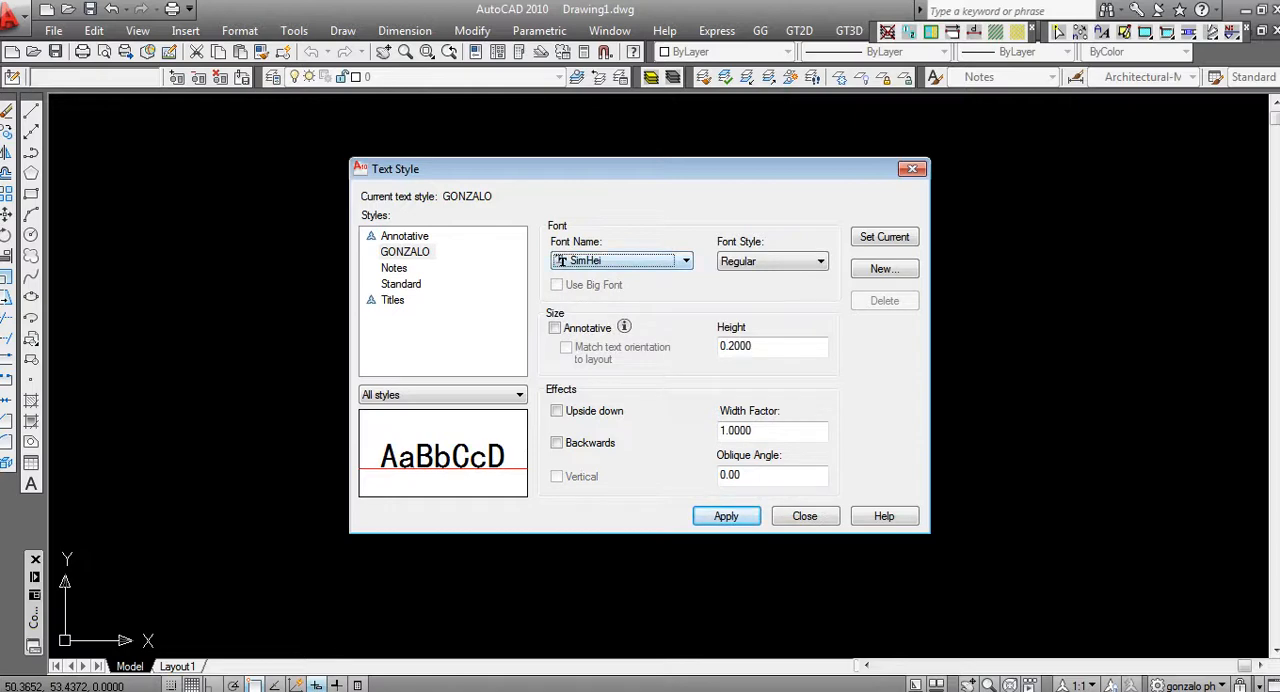
Set the new text style's font to Calibri
click(686, 261)
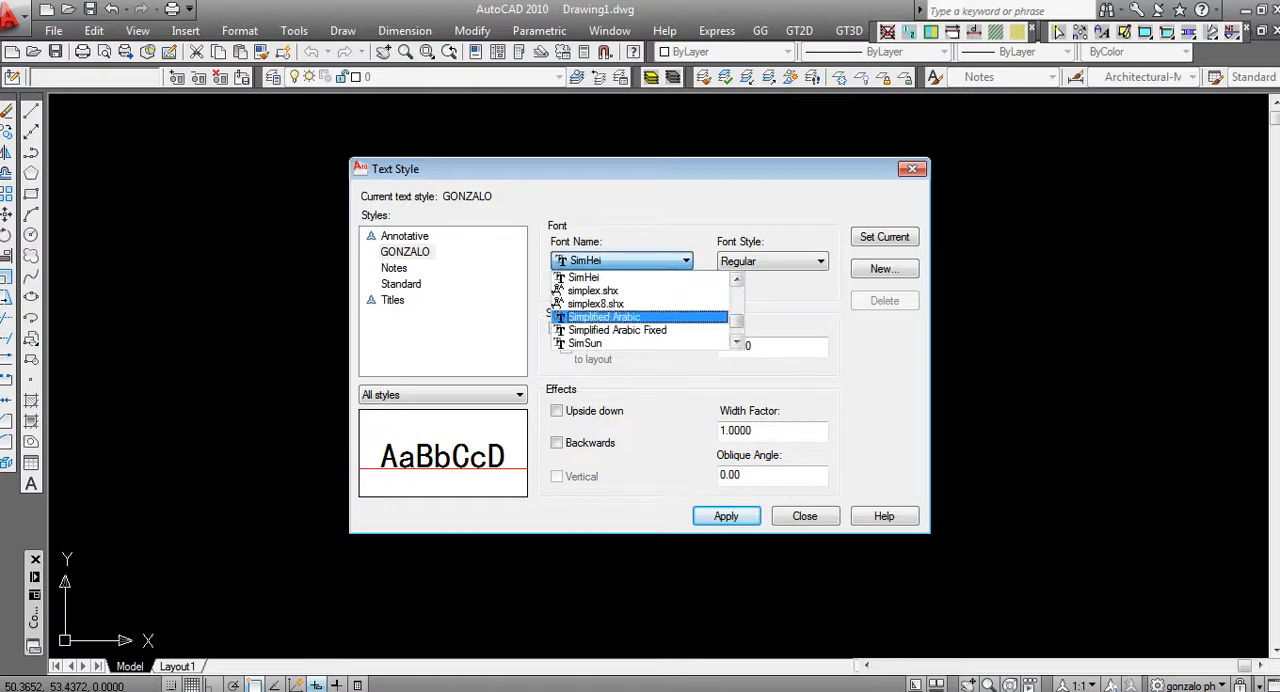
drag(737, 321, 737, 307)
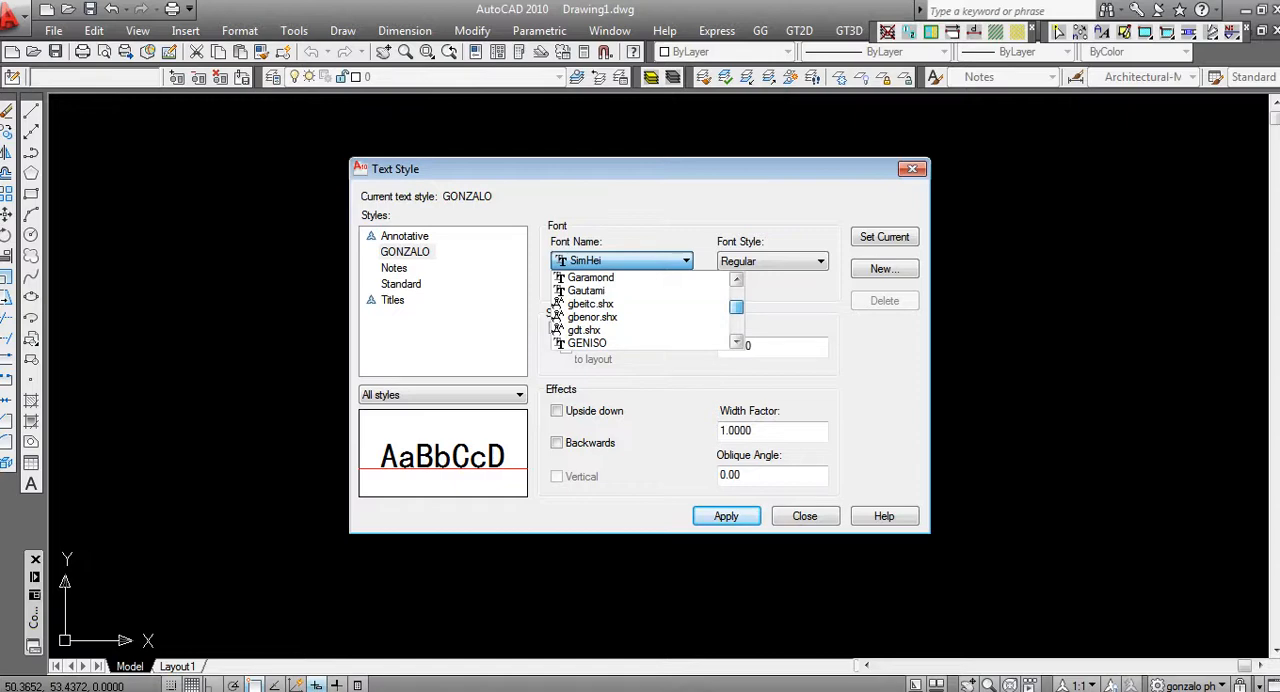
drag(737, 307, 737, 299)
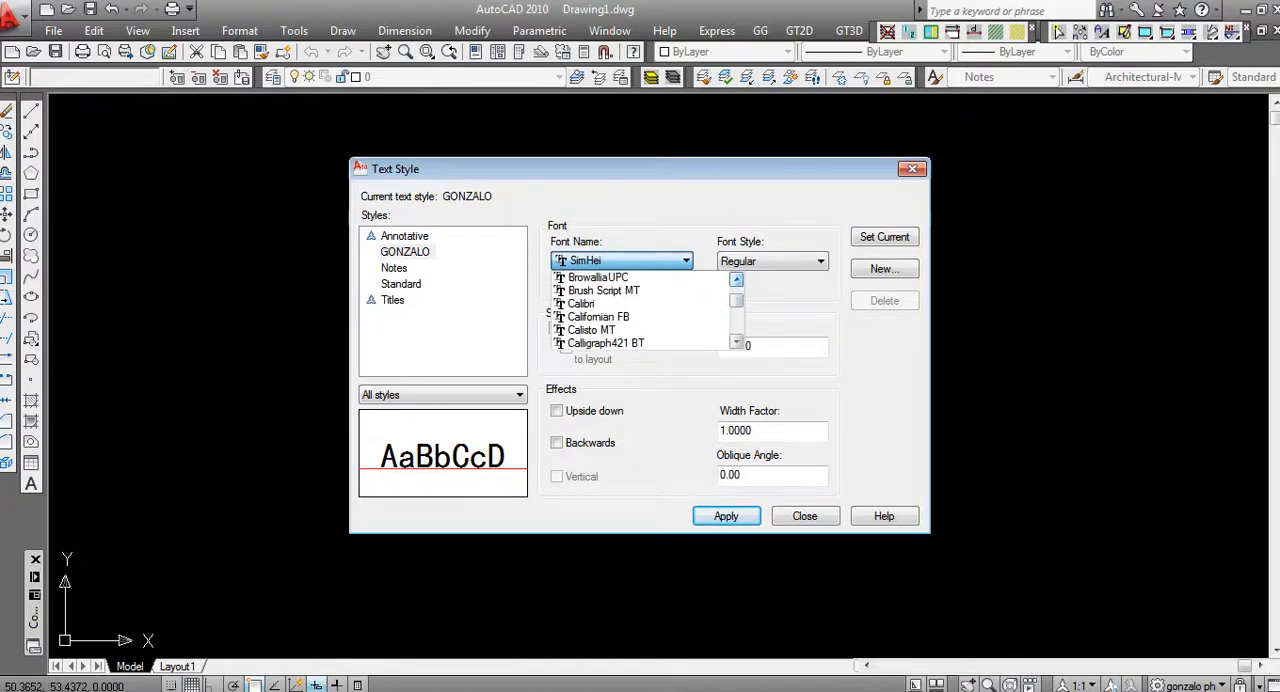
click(575, 303)
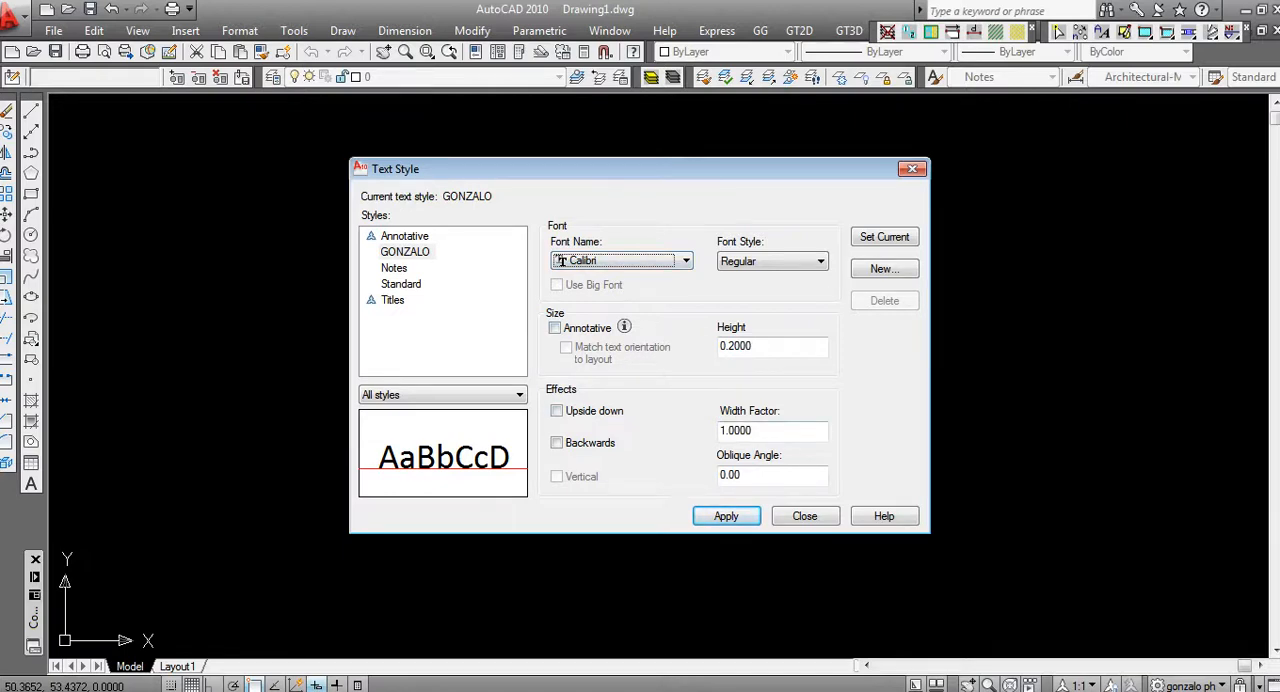
Set the new text style's width factor to 2 and apply it
click(752, 430)
double_click(752, 430)
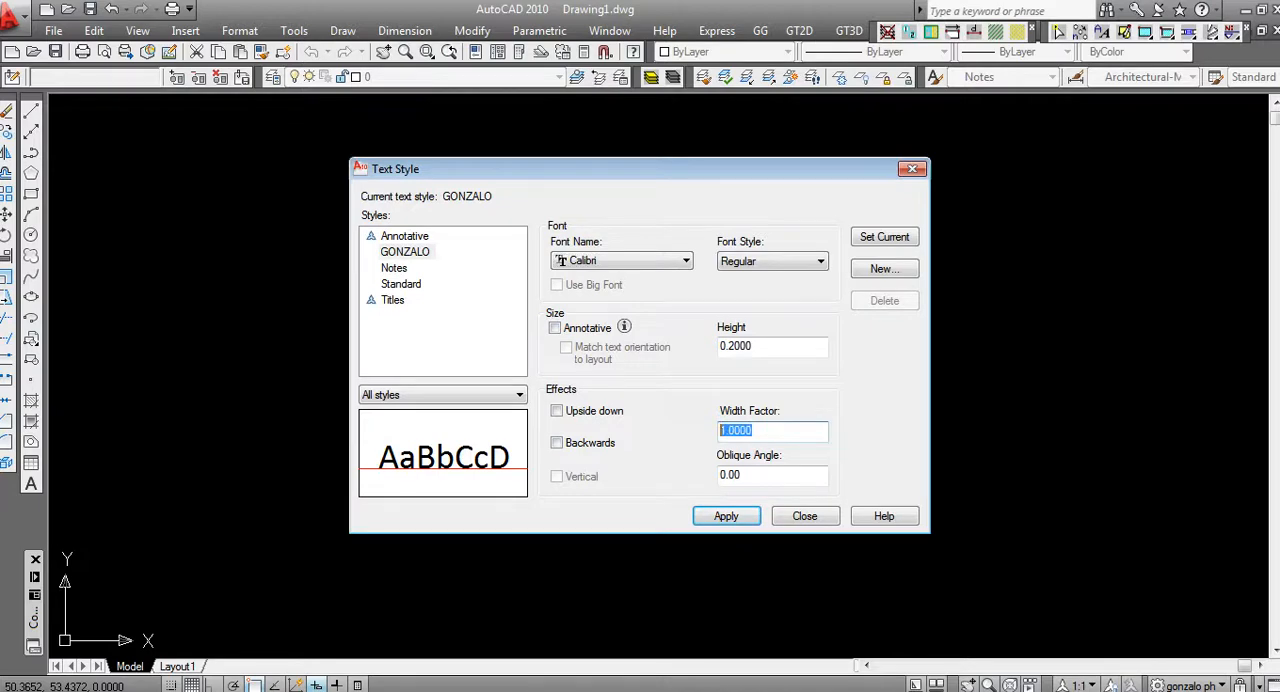
text(2)
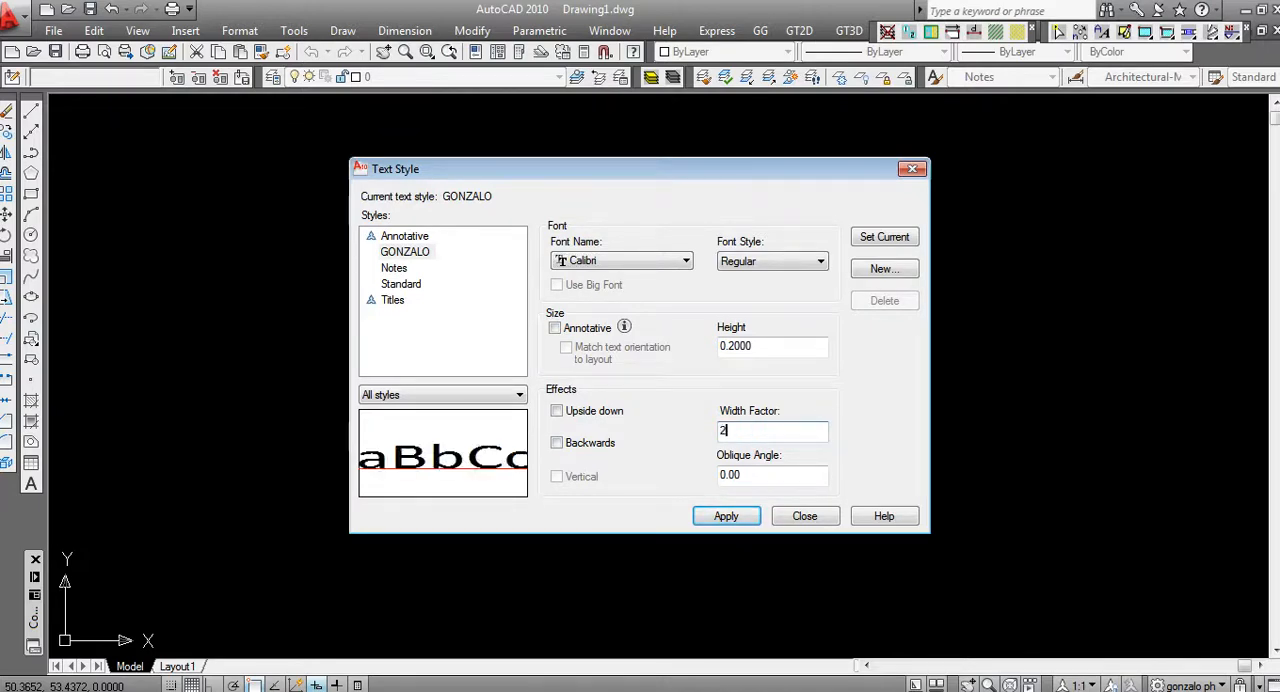
key(Return)
Set the style's oblique angle to 15, close the text style settings and choose the new style as current
key(Tab)
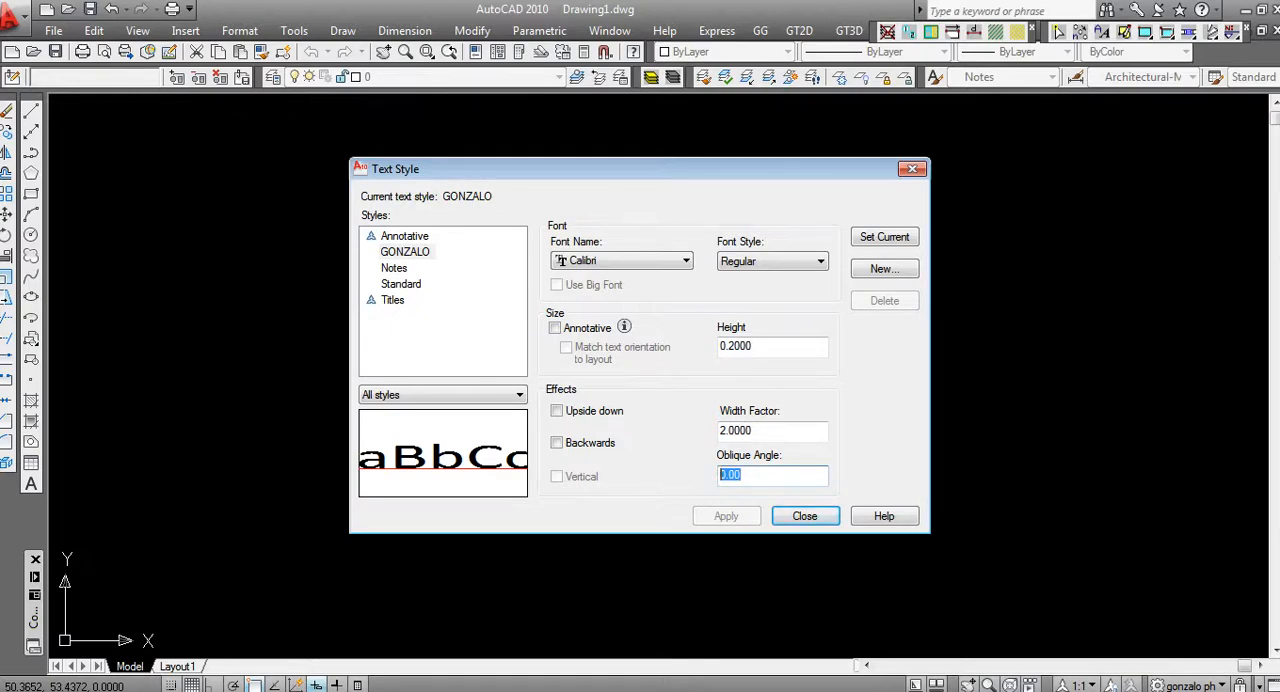
text(15)
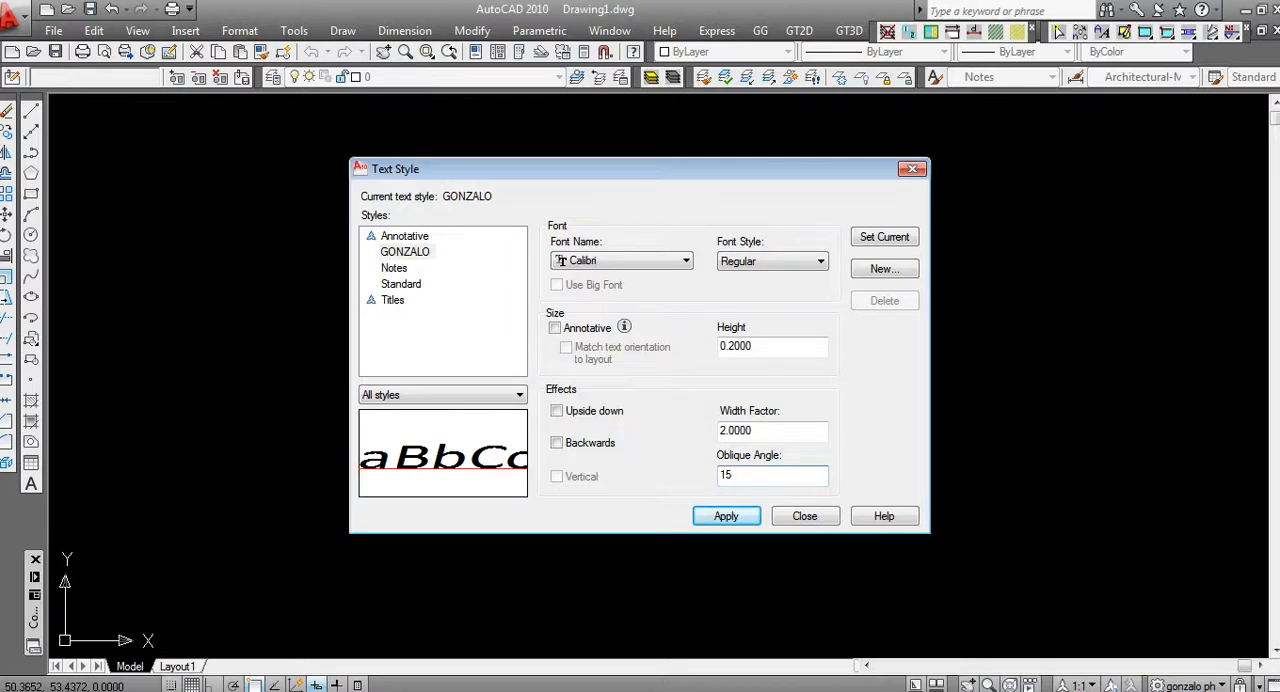
key(Return)
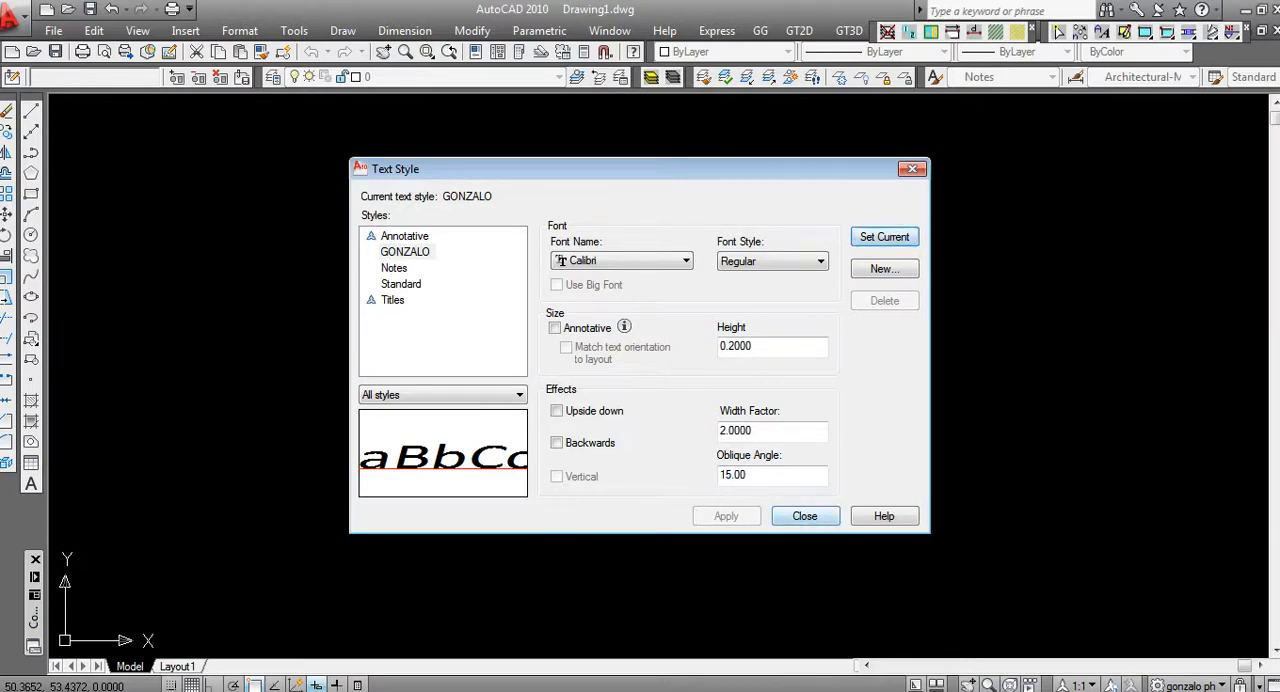
click(806, 515)
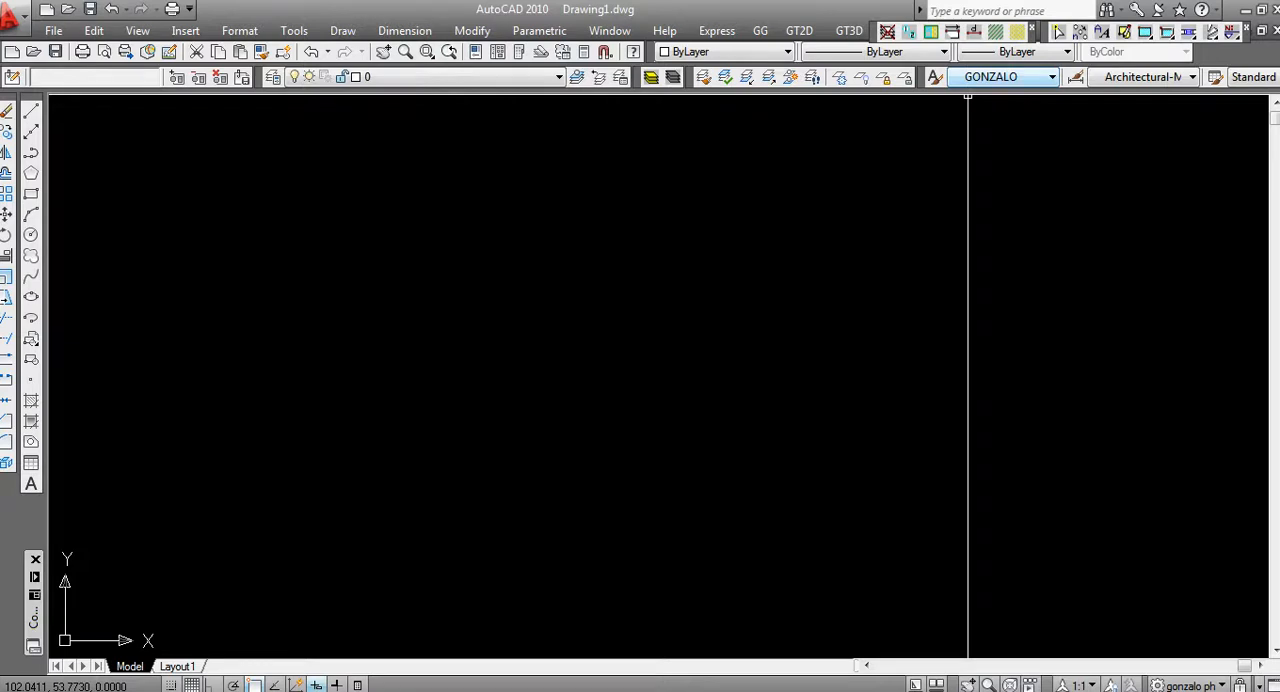
click(1000, 77)
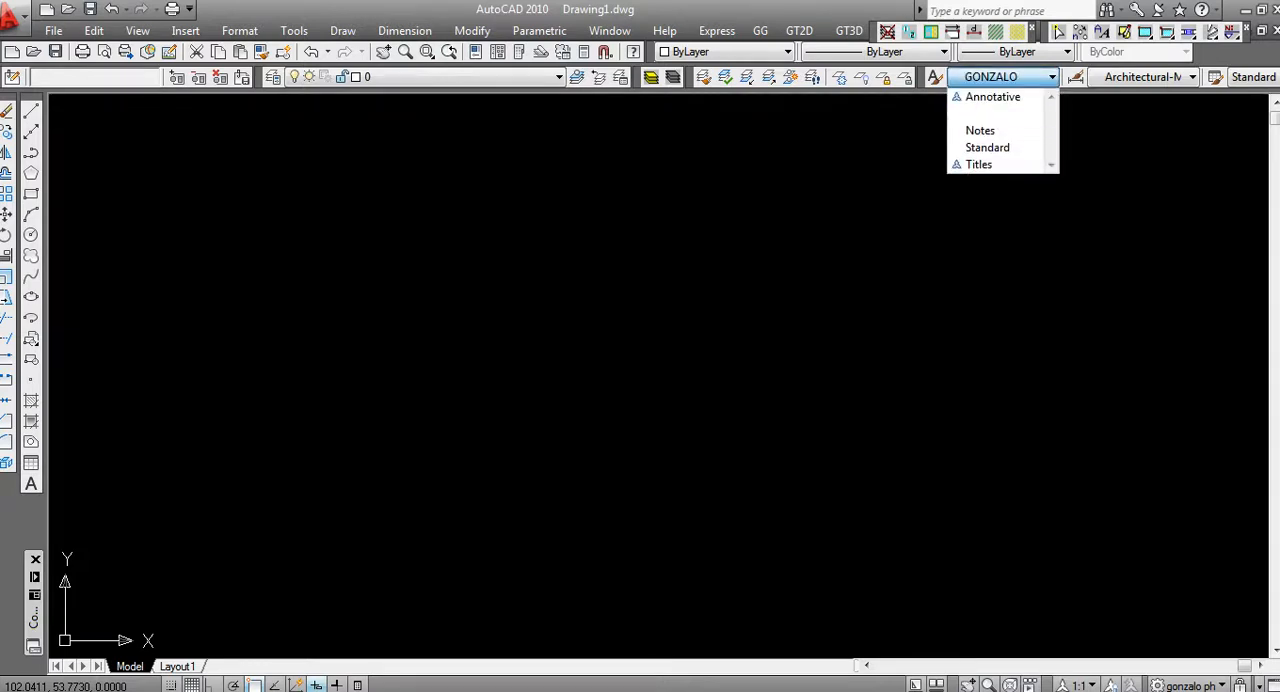
click(985, 113)
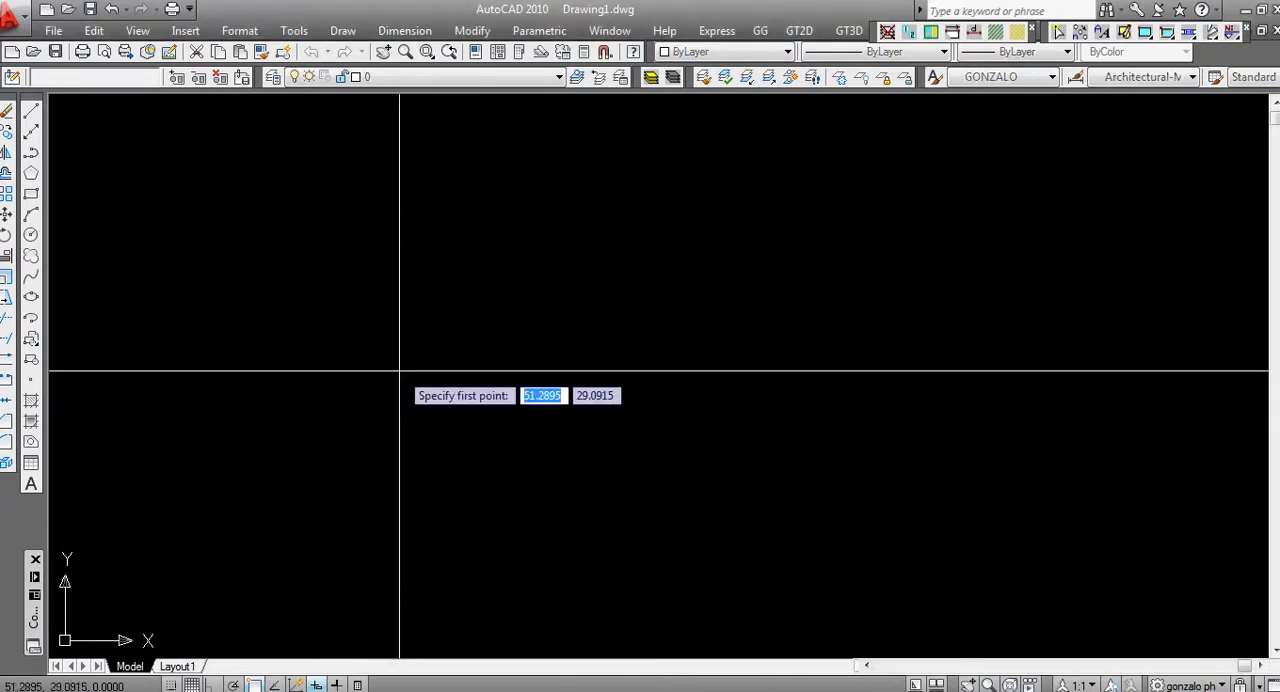
Draw a 1-unit line sloping down to the right at about 6° and fit it in view
click(399, 371)
text(17.4825)
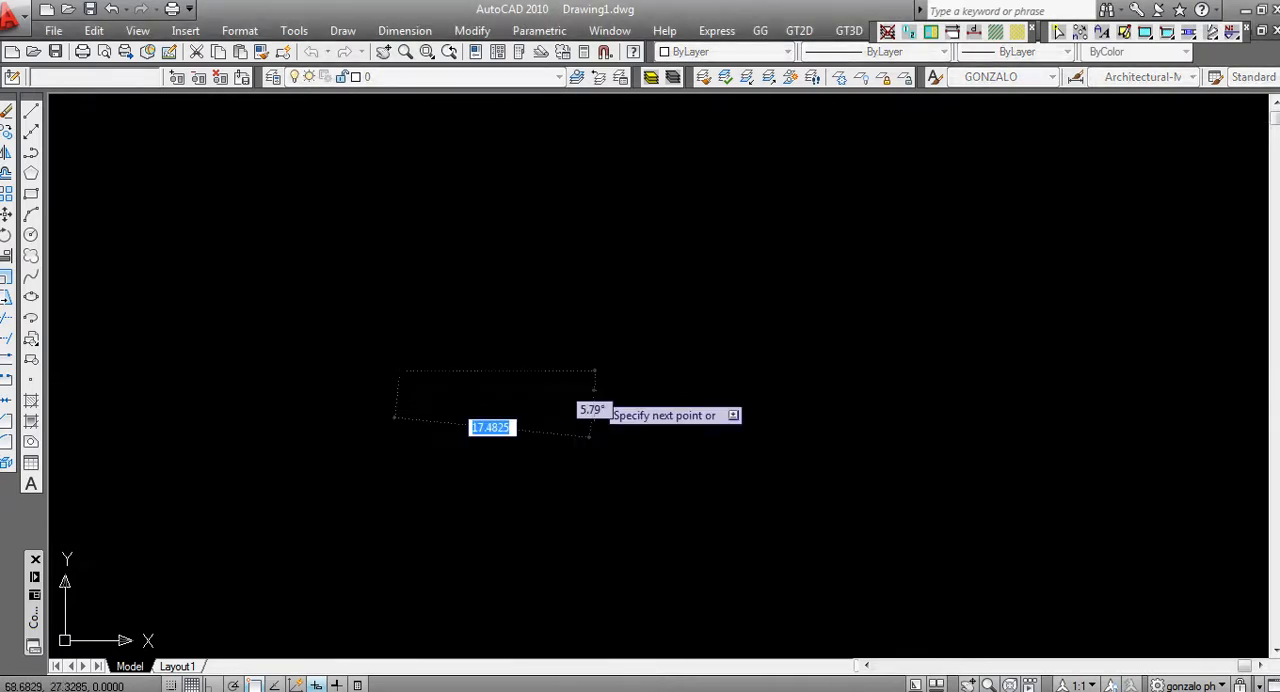
key(Return)
key(Return)
text(z)
key(Return)
text(e)
key(Return)
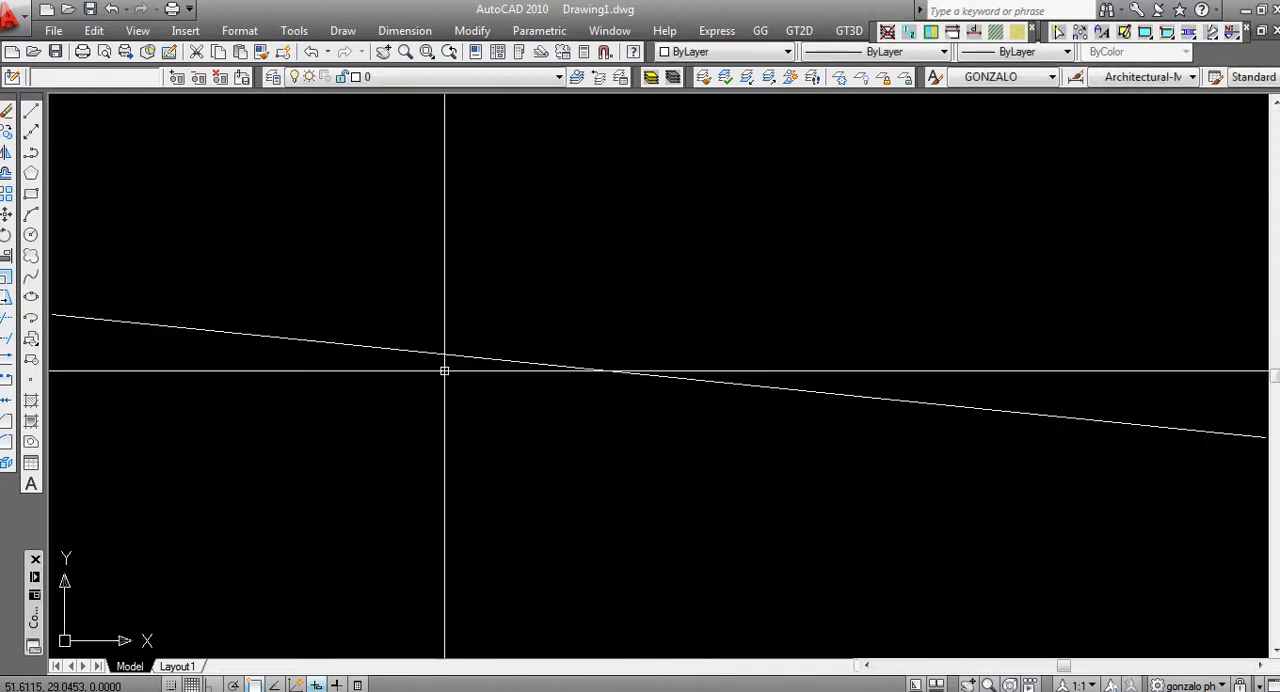
scroll(443, 366, down, 2)
middle_drag(514, 369, 537, 423)
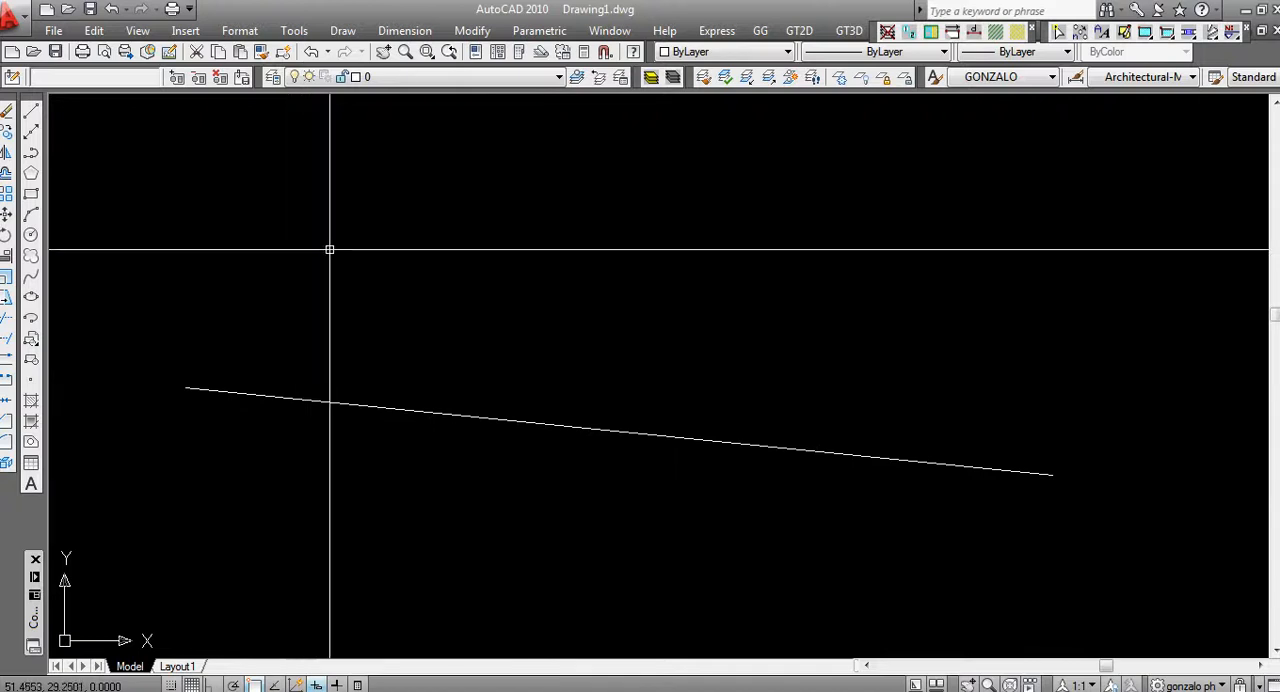
Place single-line text reading "PENDIENTADO" just above the sloped line, rotated parallel to it
click(338, 31)
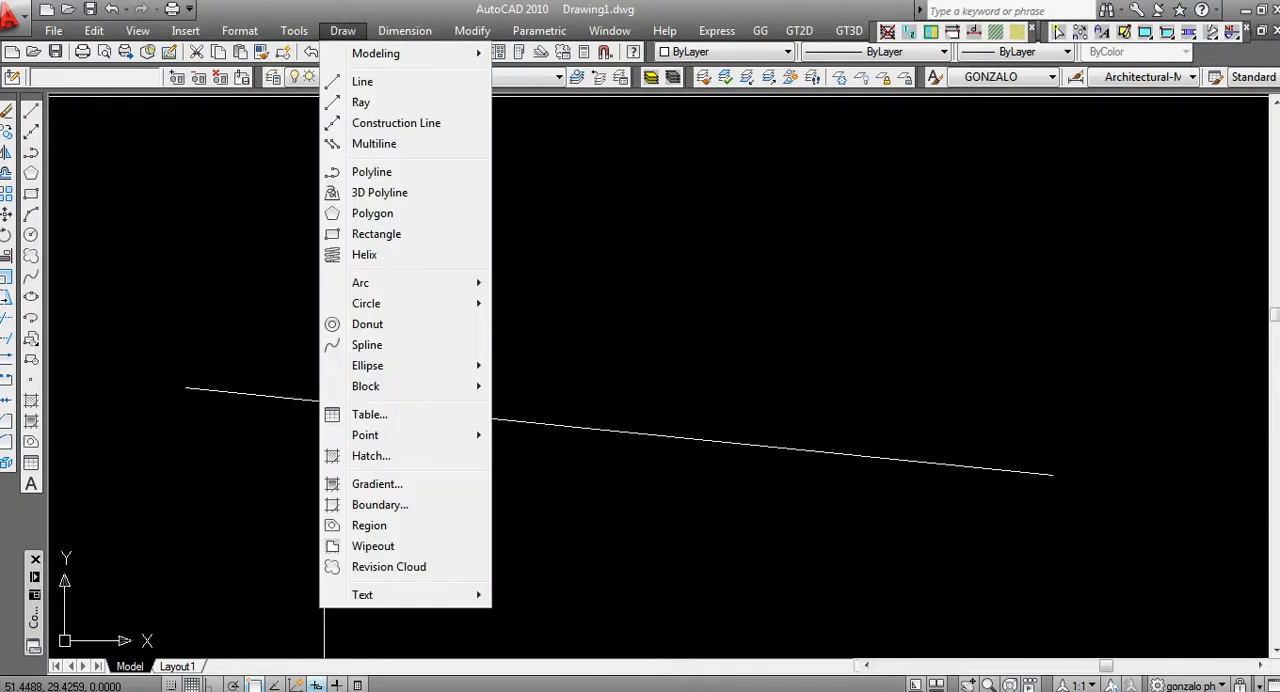
mouse_move(380, 595)
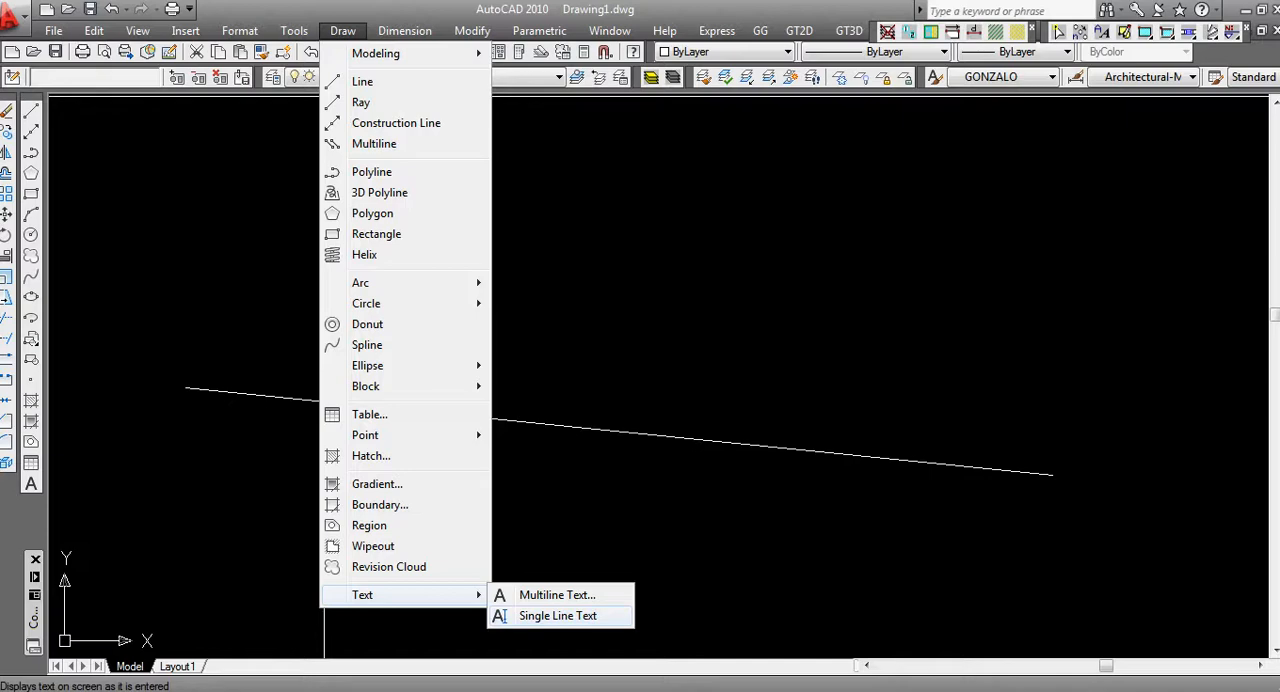
click(558, 615)
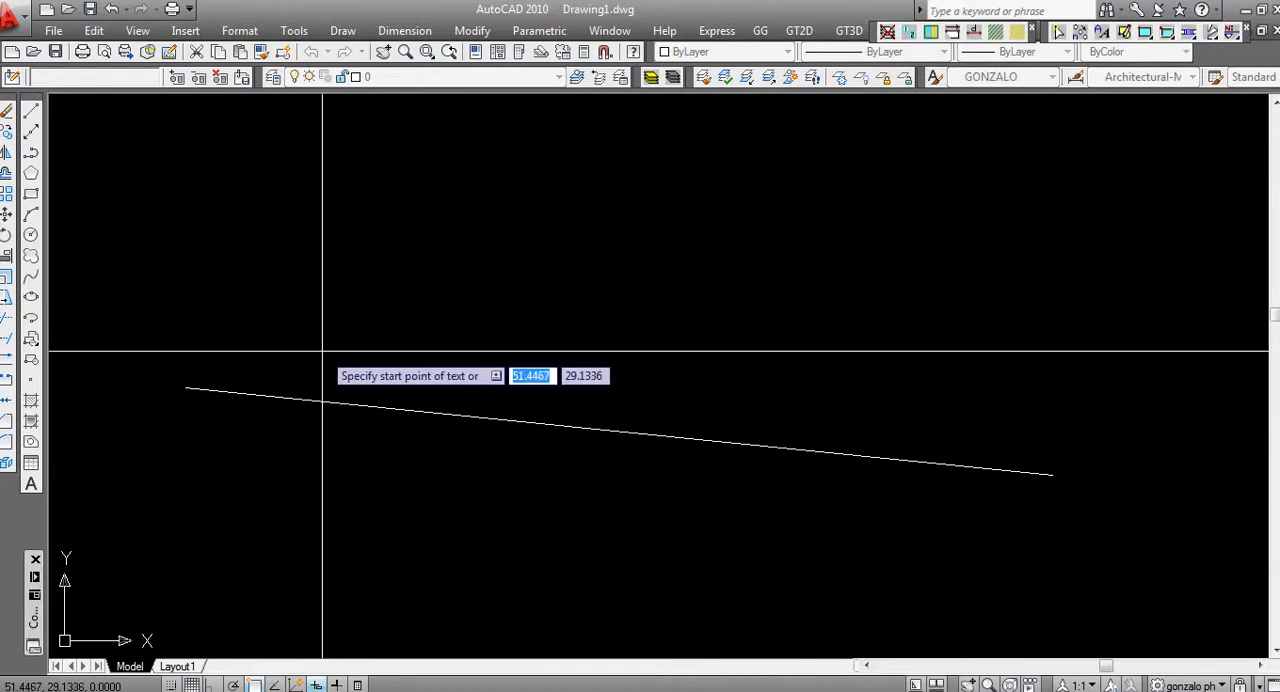
click(322, 351)
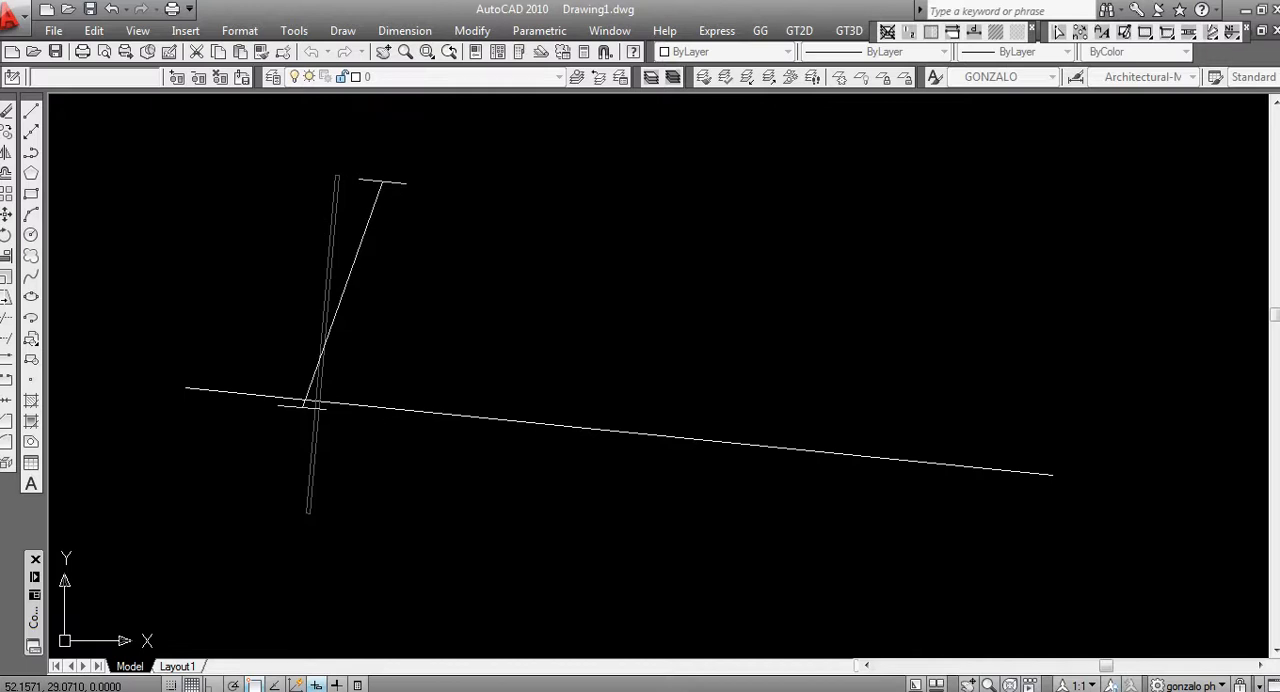
text(PENDIEN)
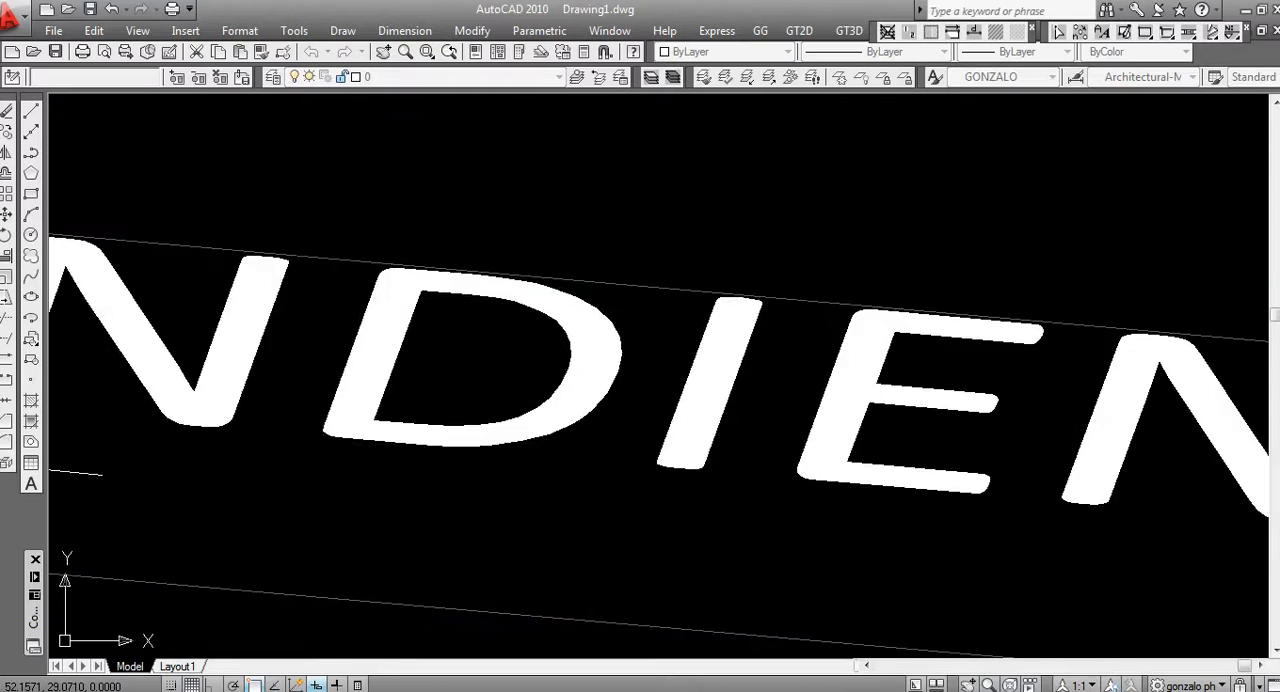
key(Return)
key(Return)
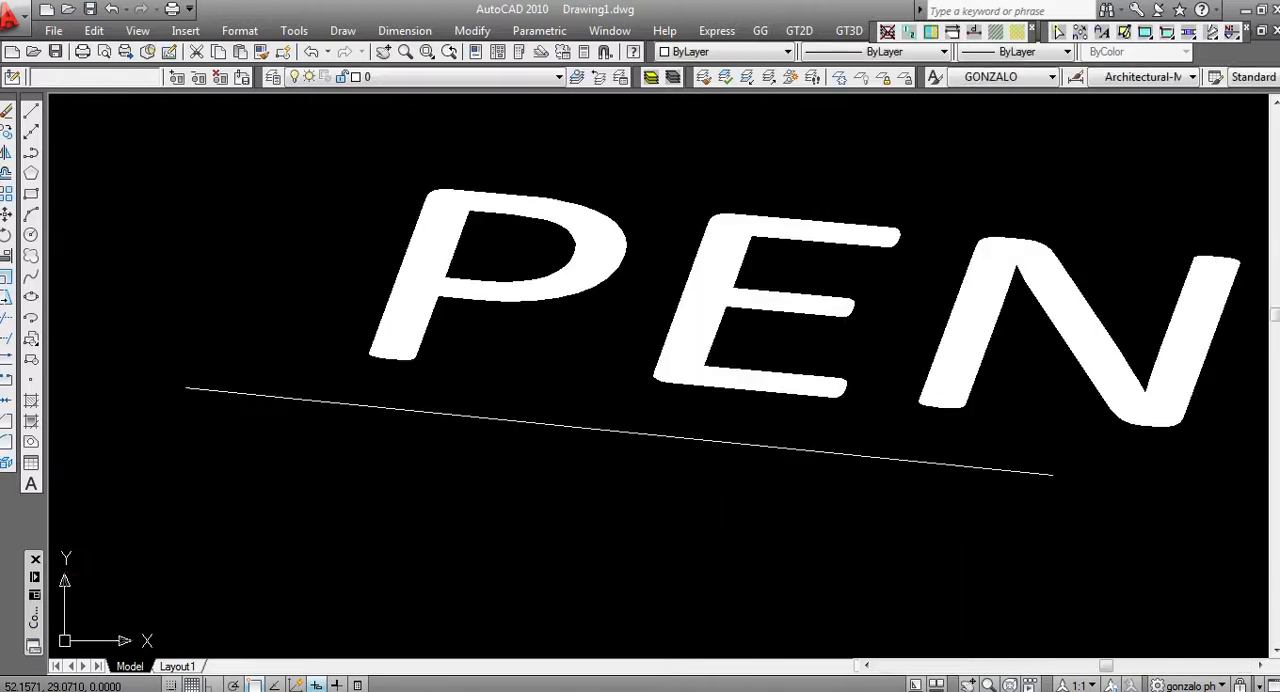
scroll(940, 400, down, 5)
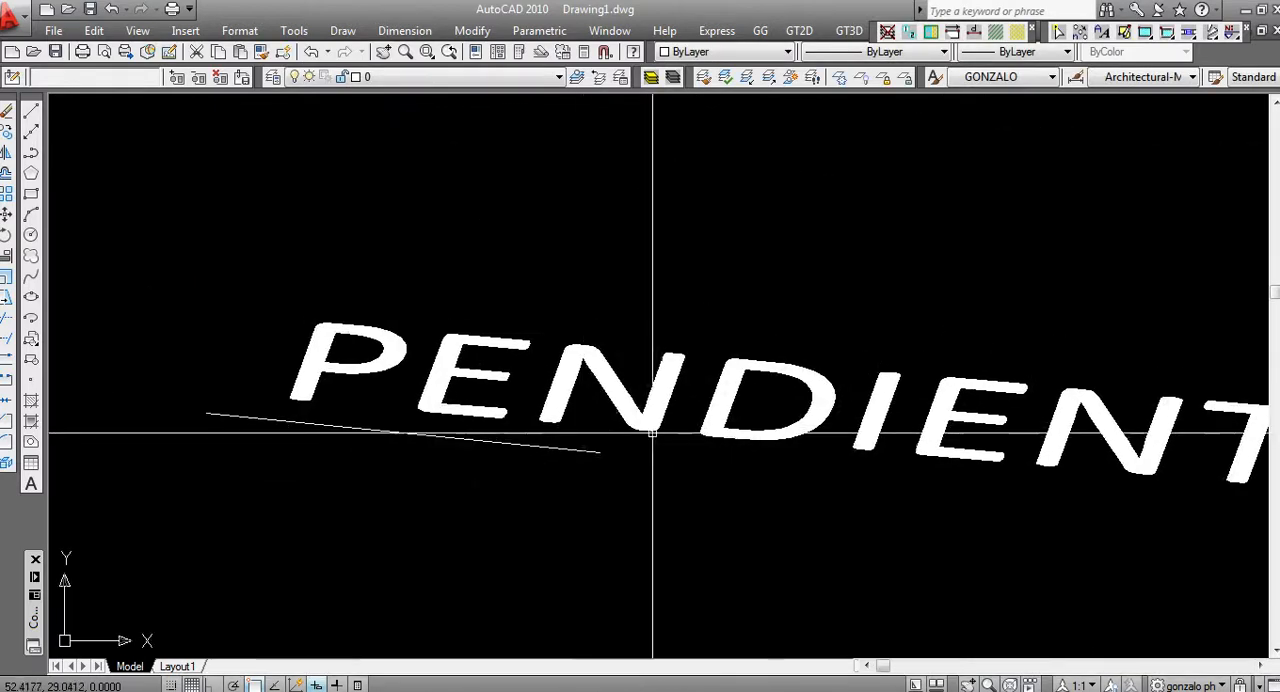
scroll(652, 433, down, 2)
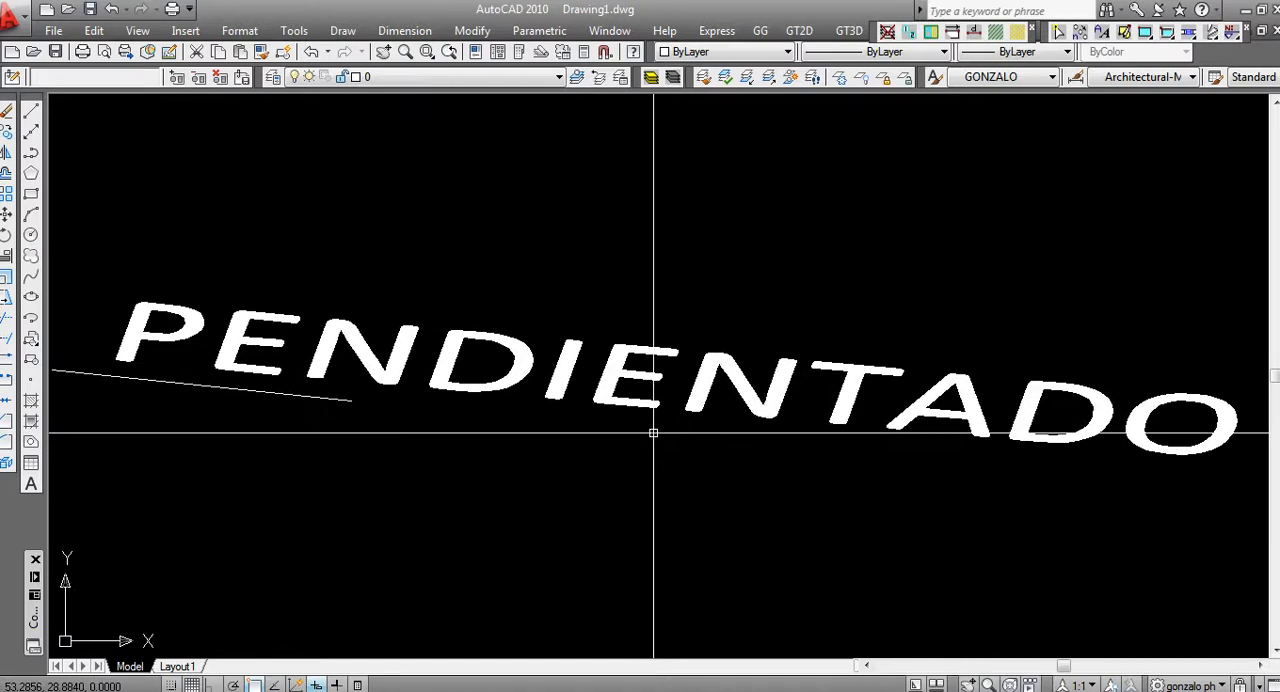
scroll(713, 612, down, 2)
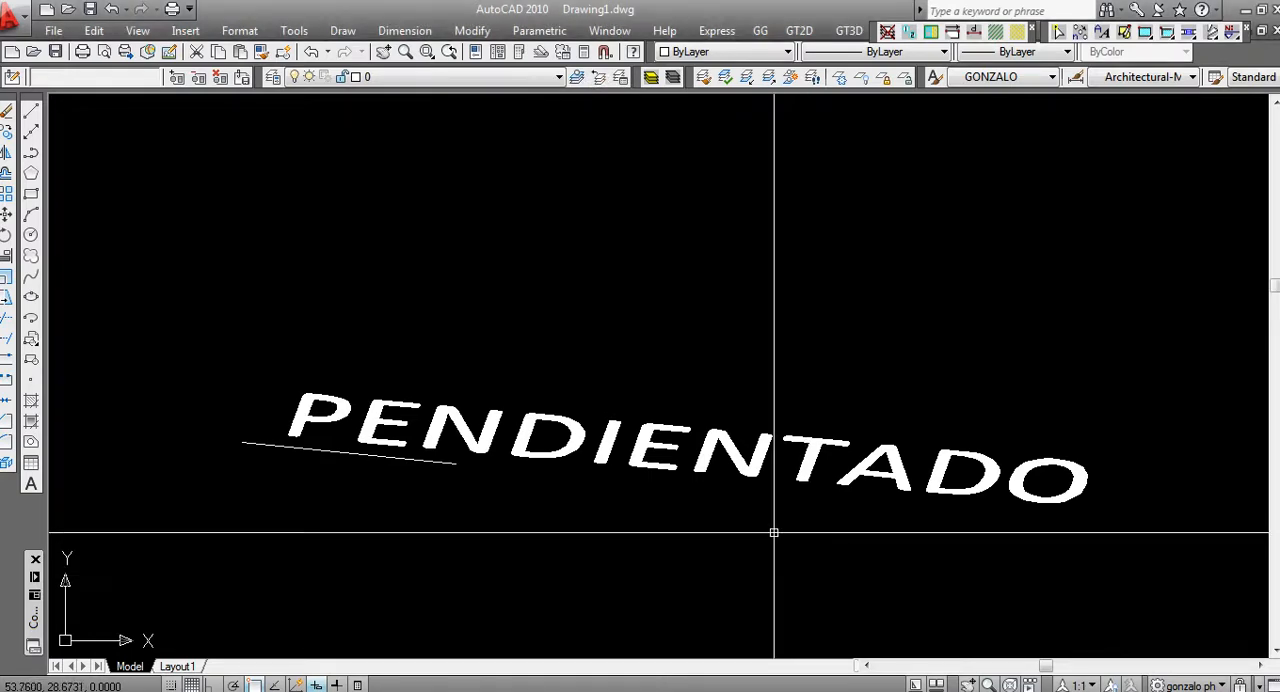
Measure the slanted height of the first letter P in the sloped text
scroll(337, 426, up, 3)
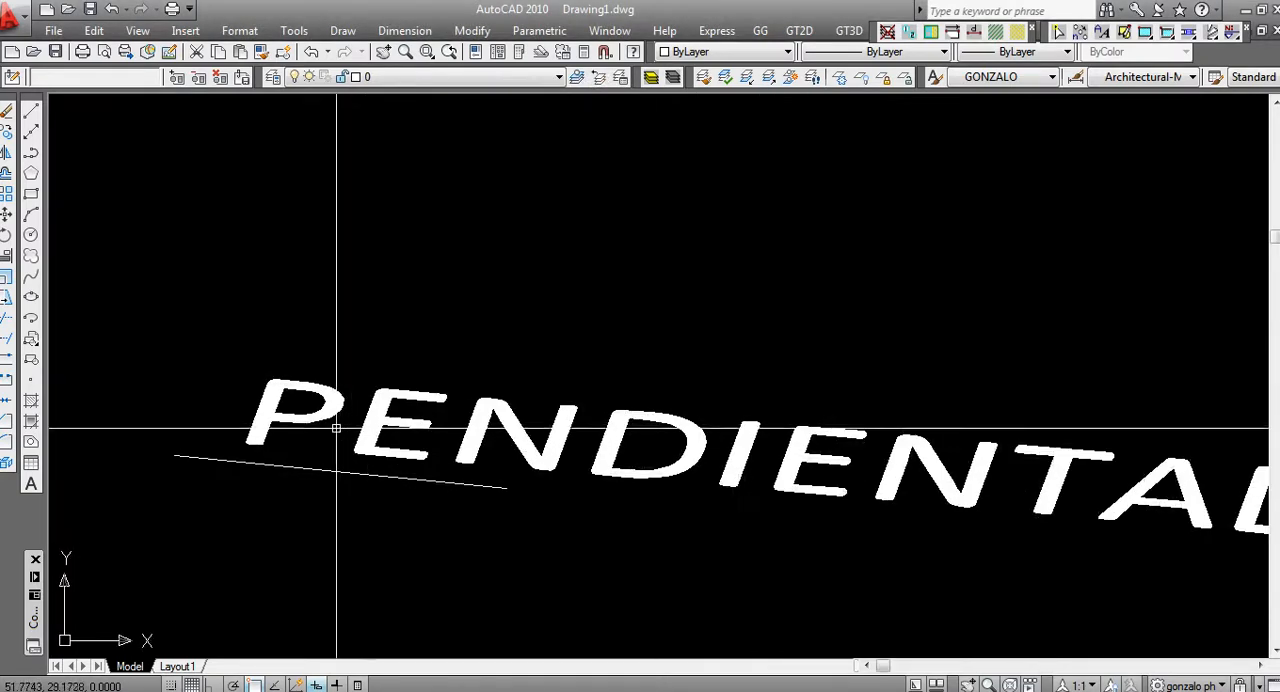
text(di)
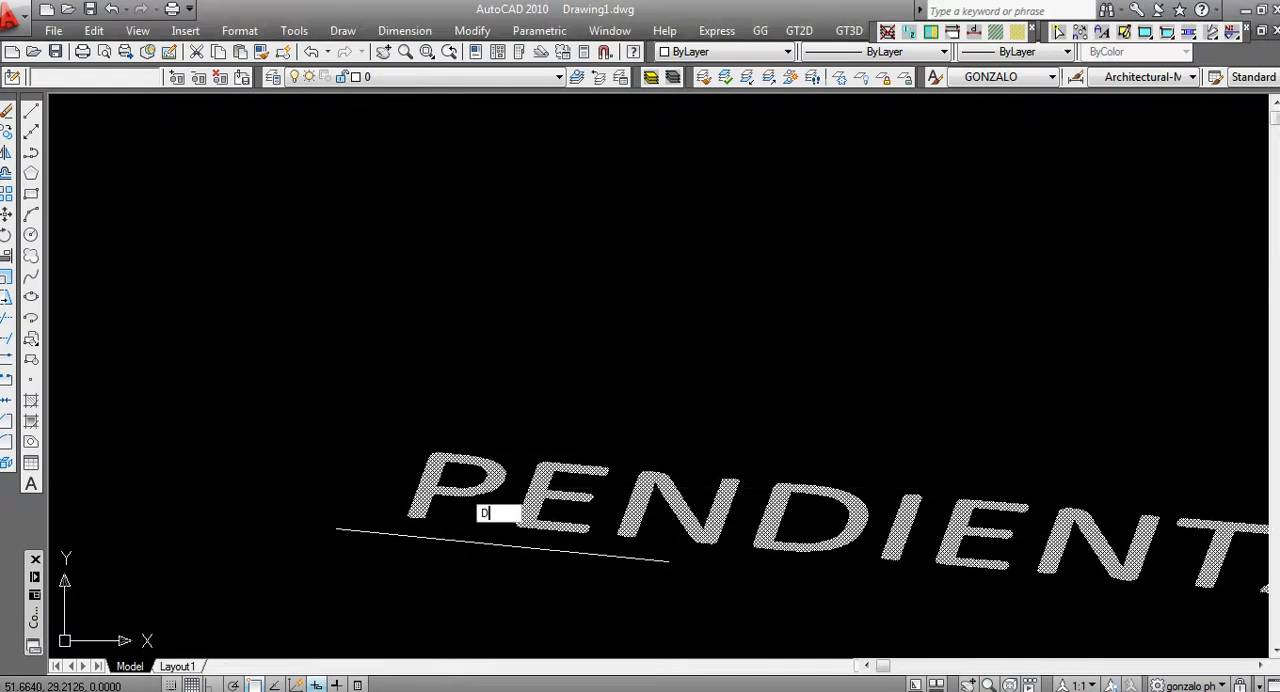
key(Return)
scroll(408, 498, up, 2)
click(402, 523)
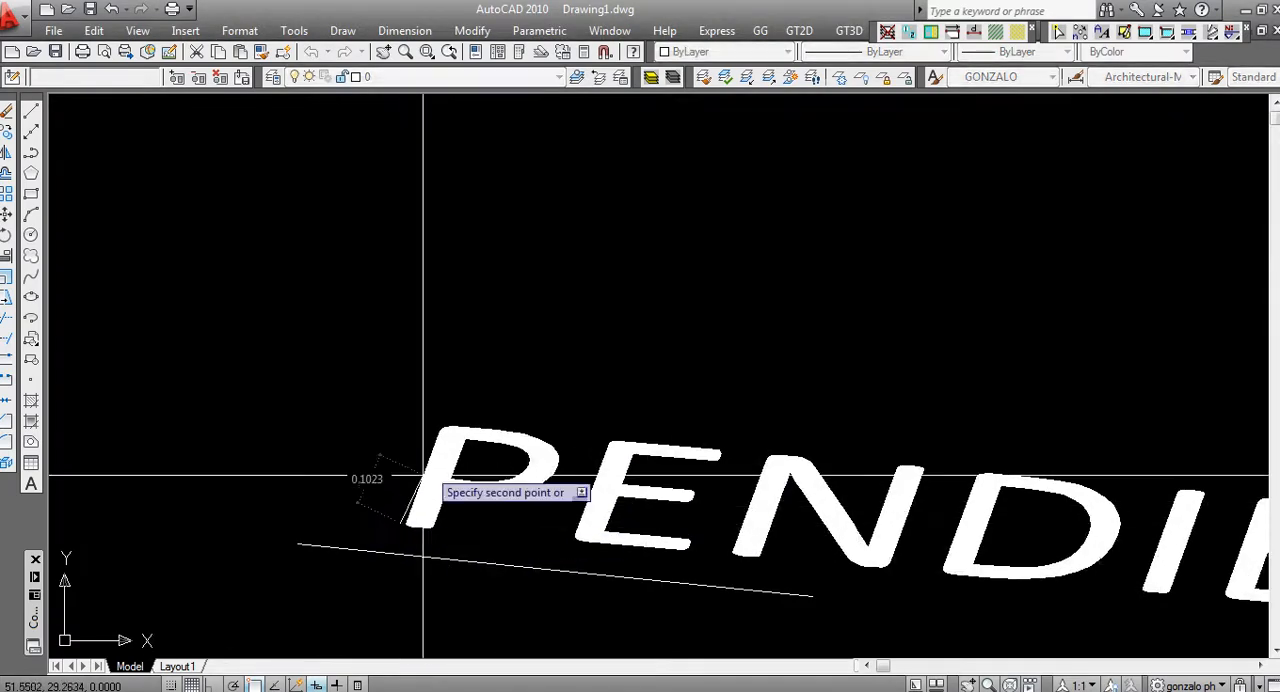
click(417, 415)
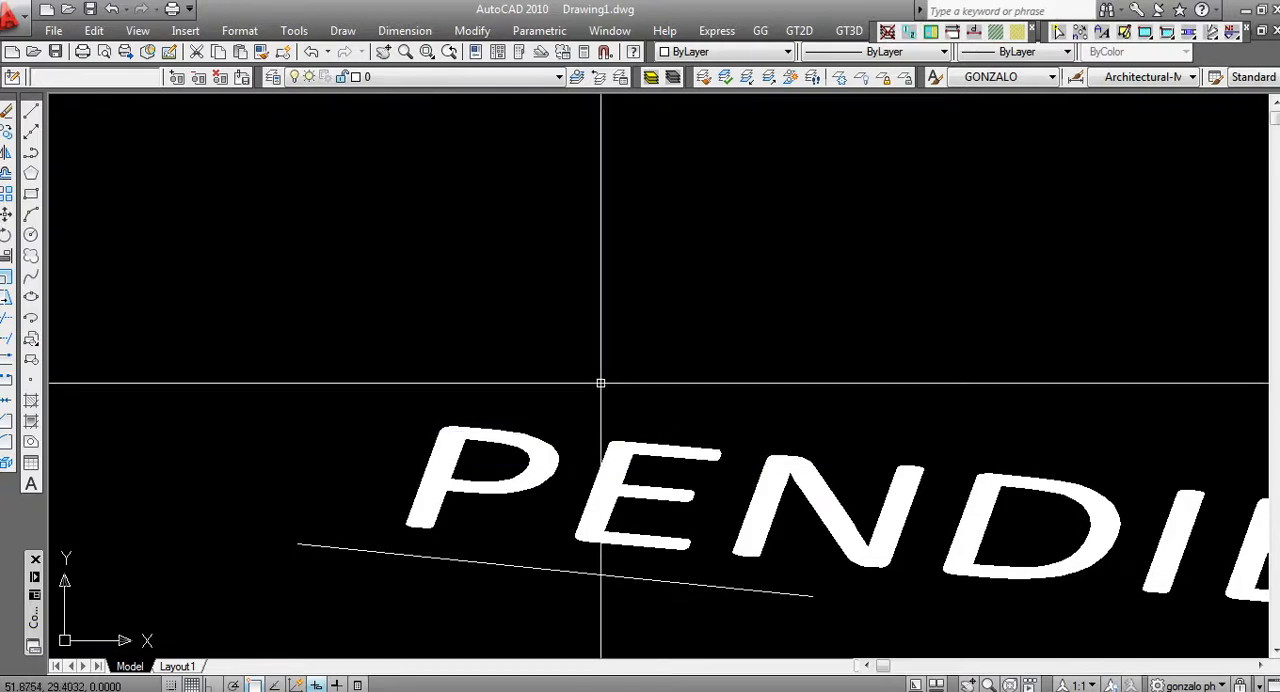
List the sloped text's properties to check its style, height, rotation, width factor and obliquing angle
click(475, 460)
text(LIST)
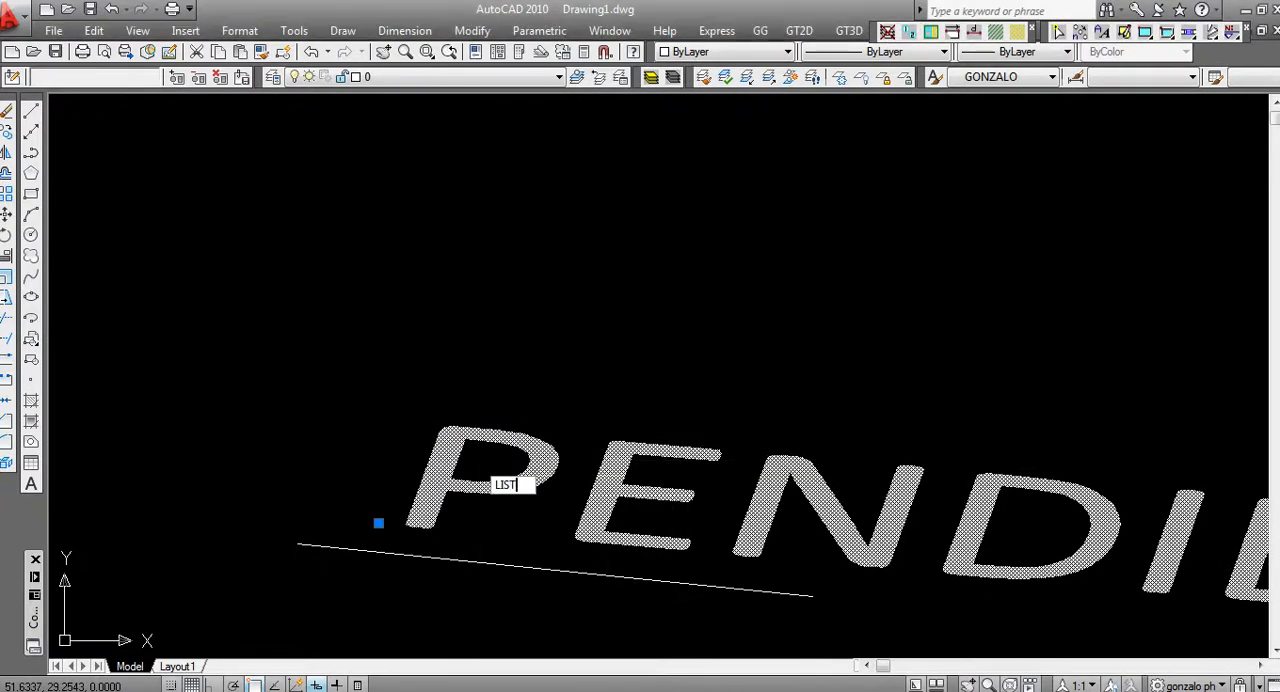
key(Return)
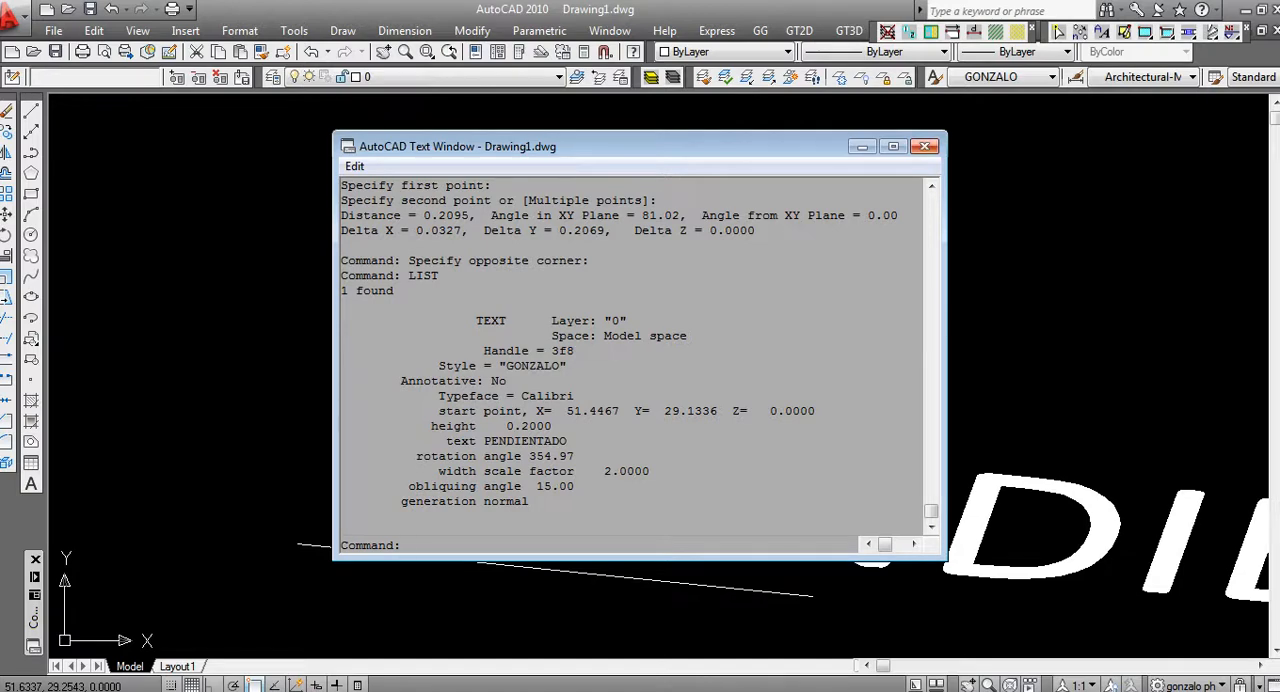
click(924, 146)
scroll(714, 363, down, 3)
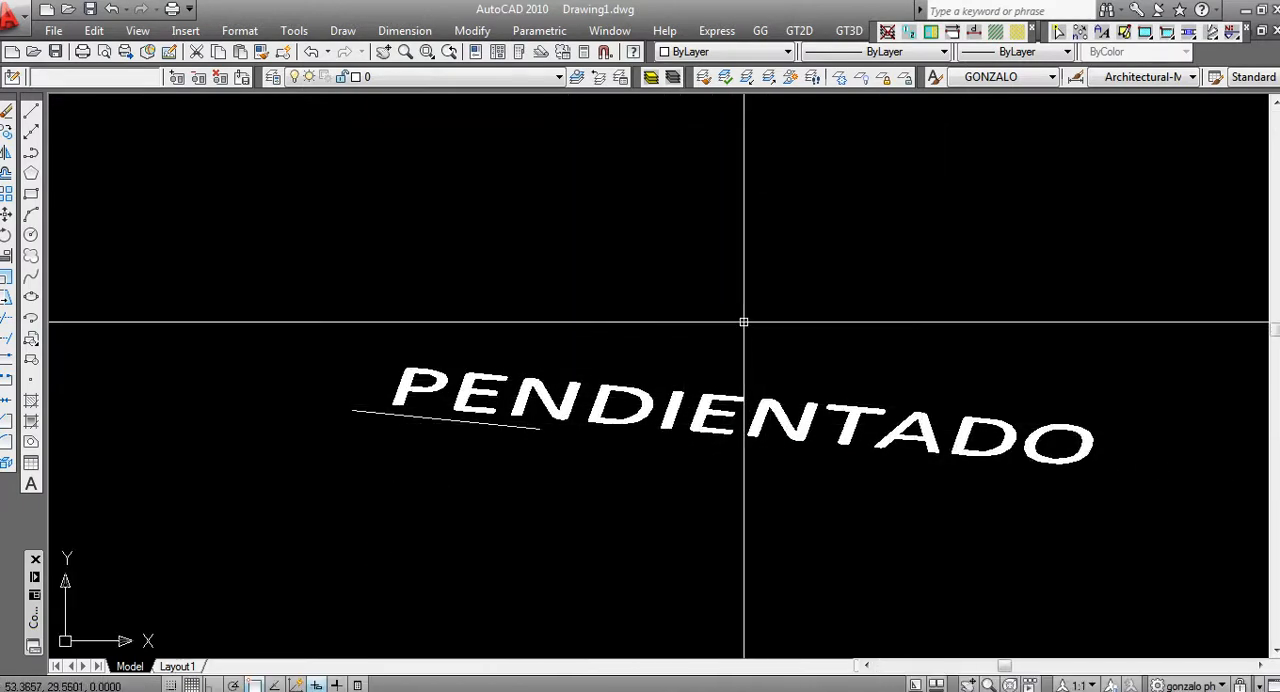
Try the Center, Right and Middle justifications on the sloped text in its object properties
click(660, 440)
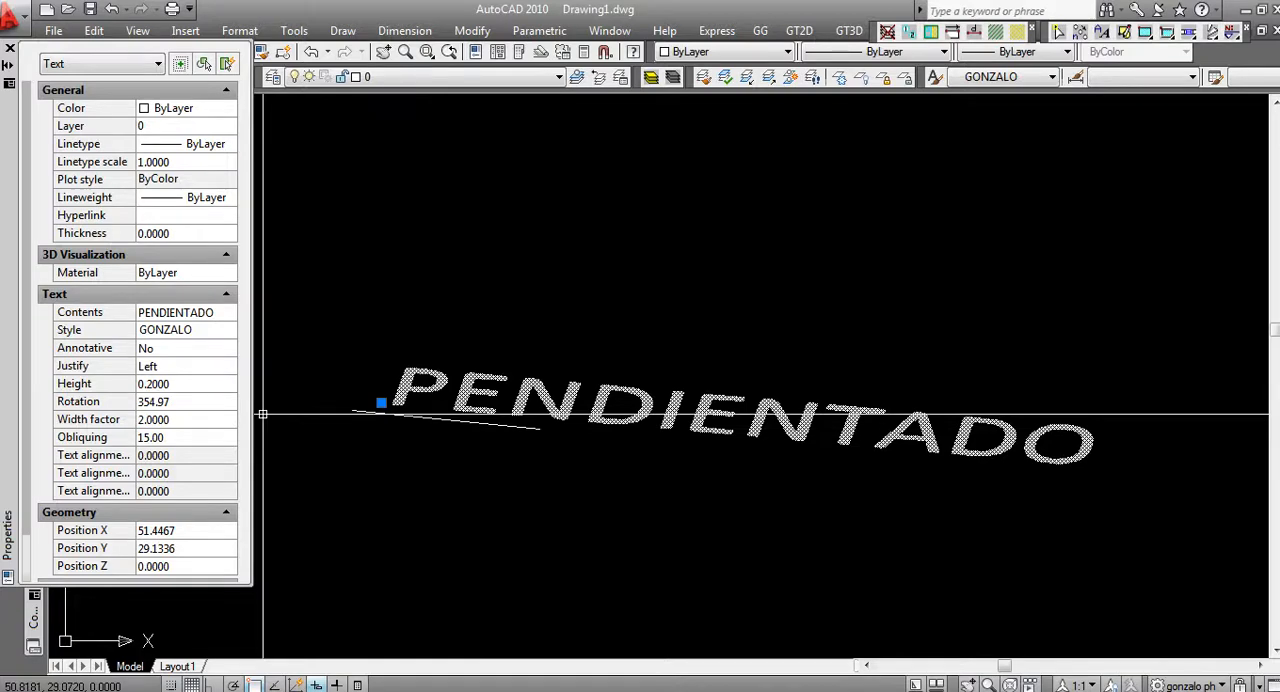
click(170, 366)
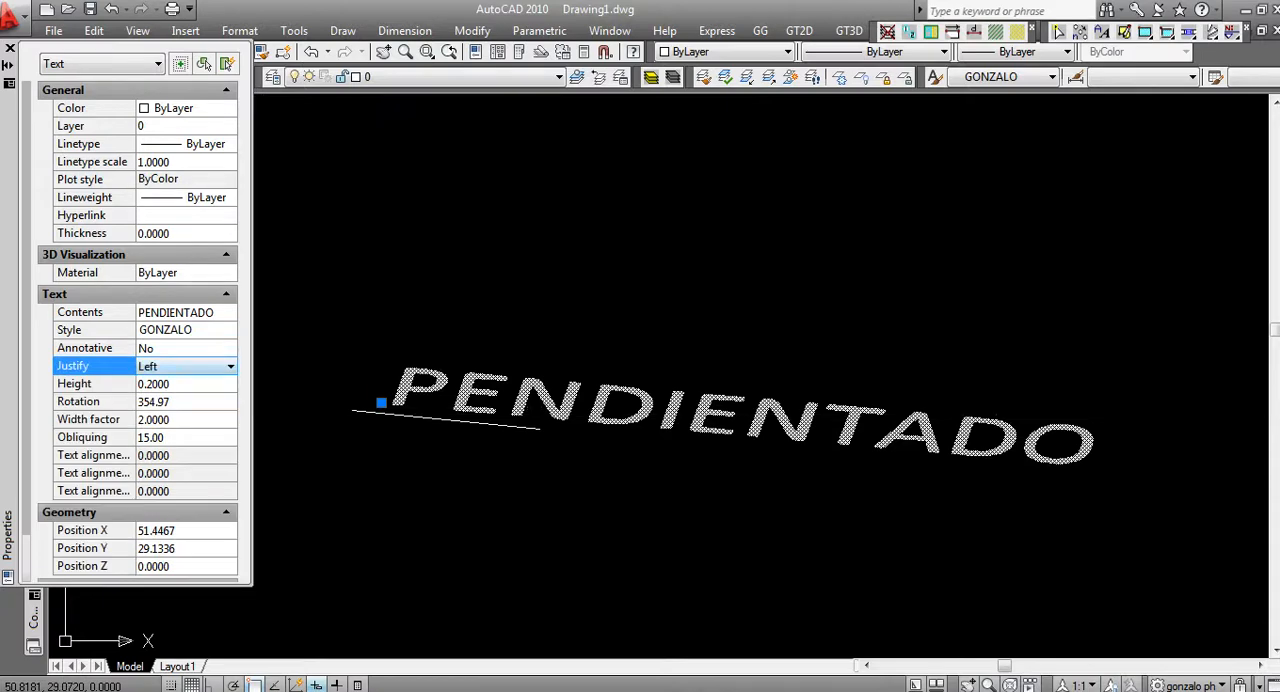
click(231, 367)
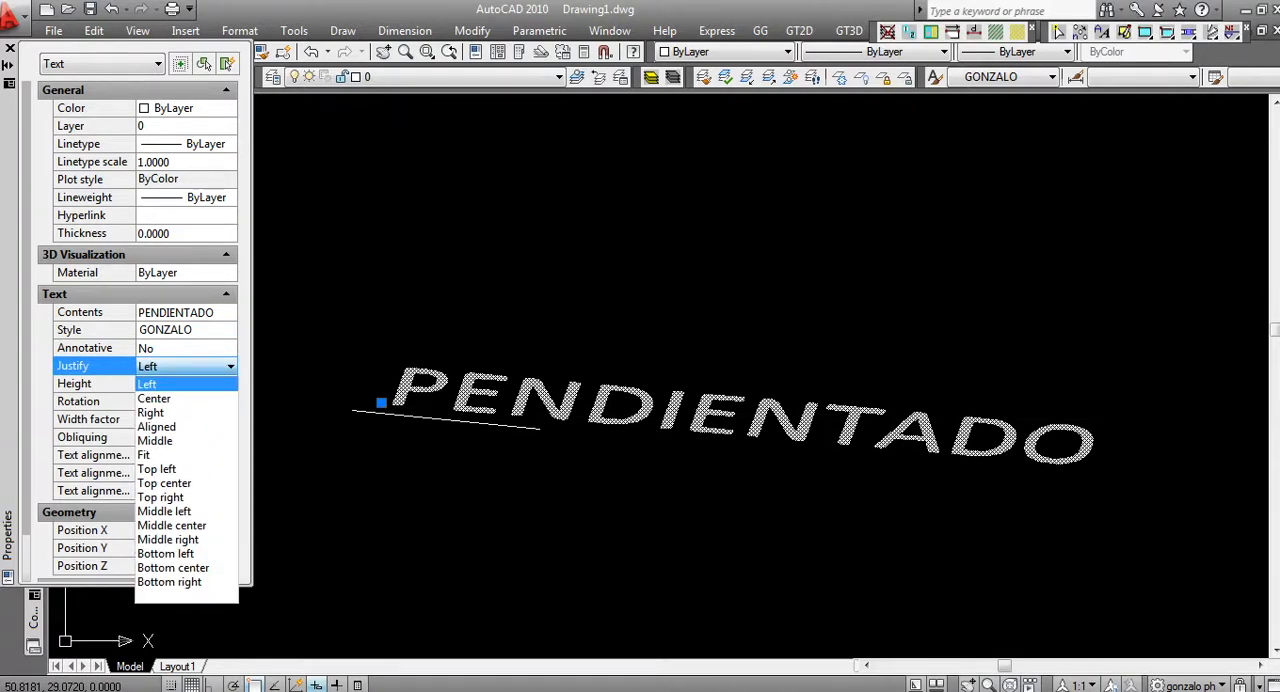
key(Down)
key(Return)
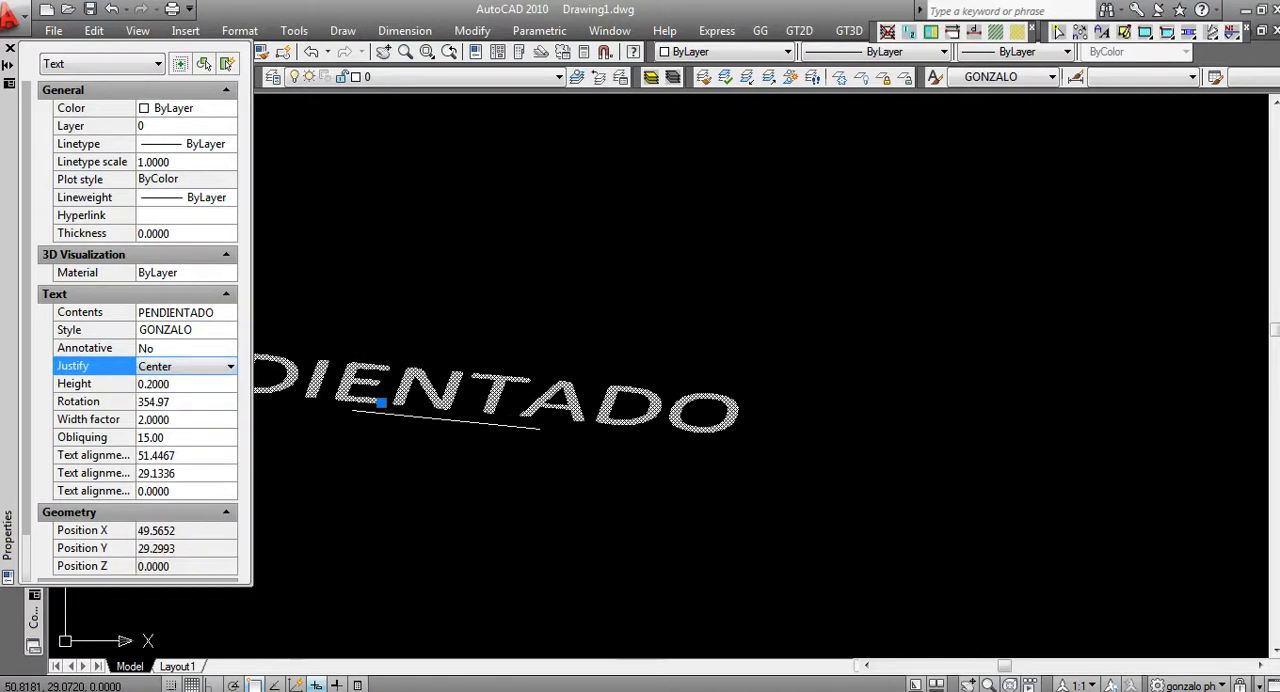
click(231, 367)
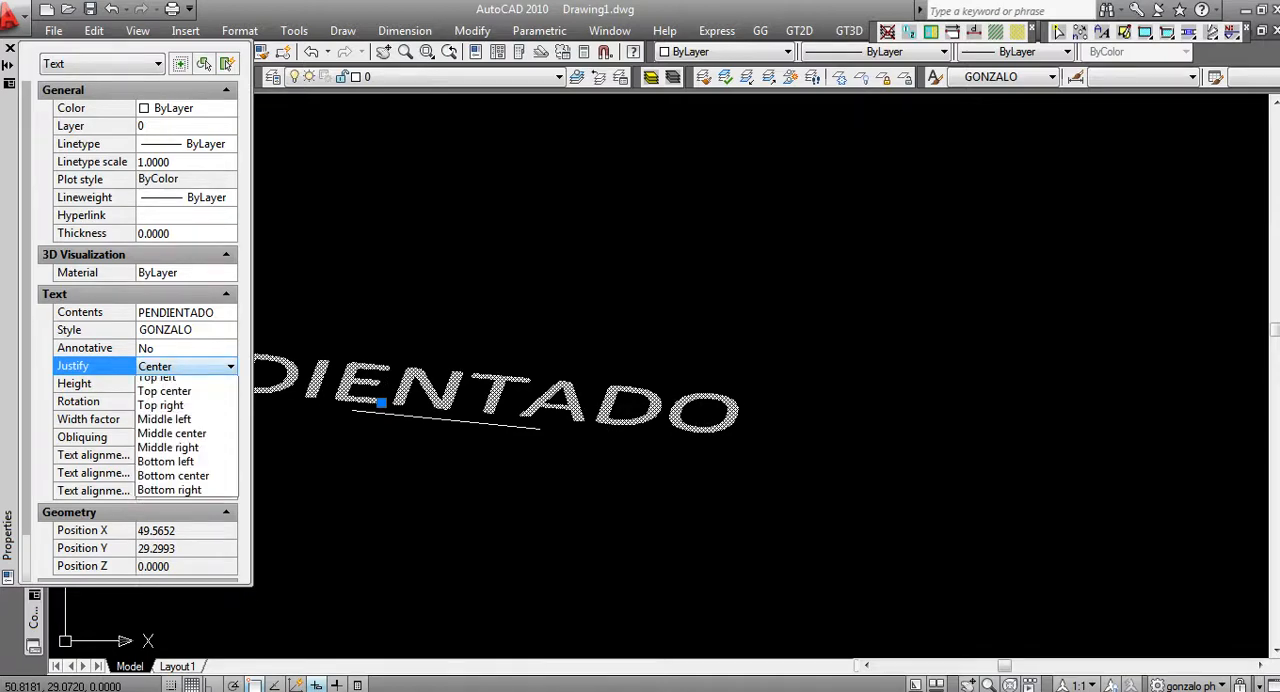
click(170, 412)
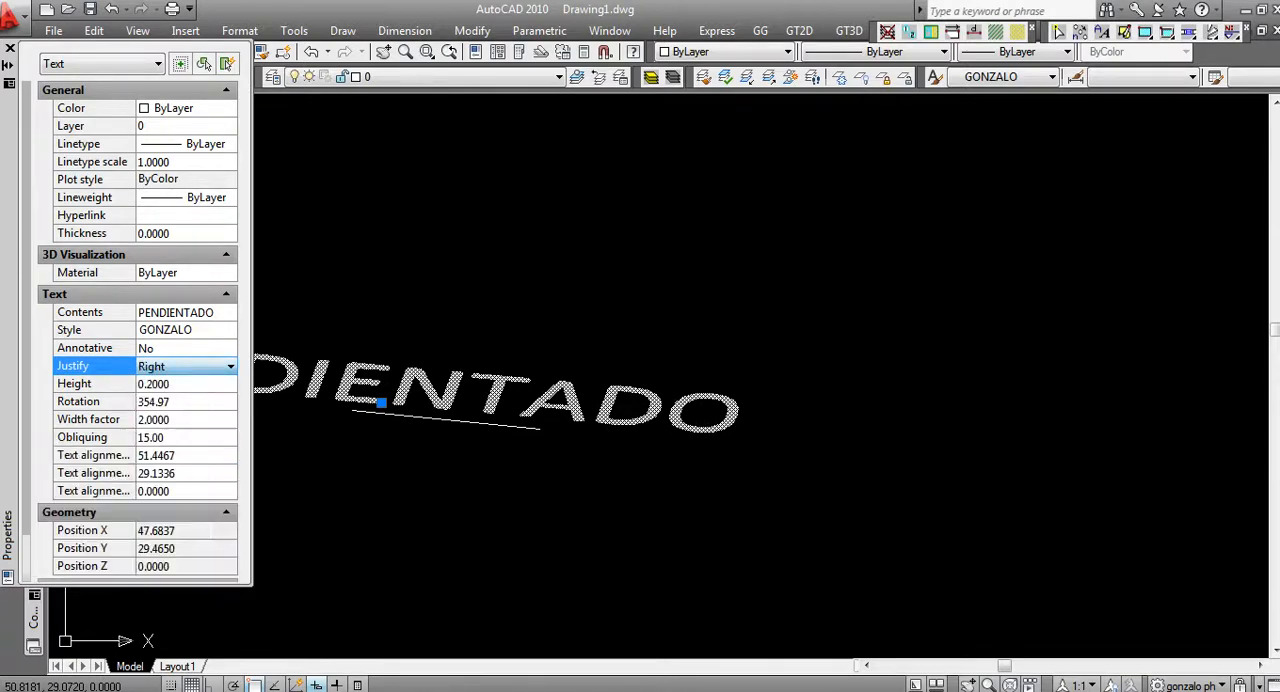
click(231, 367)
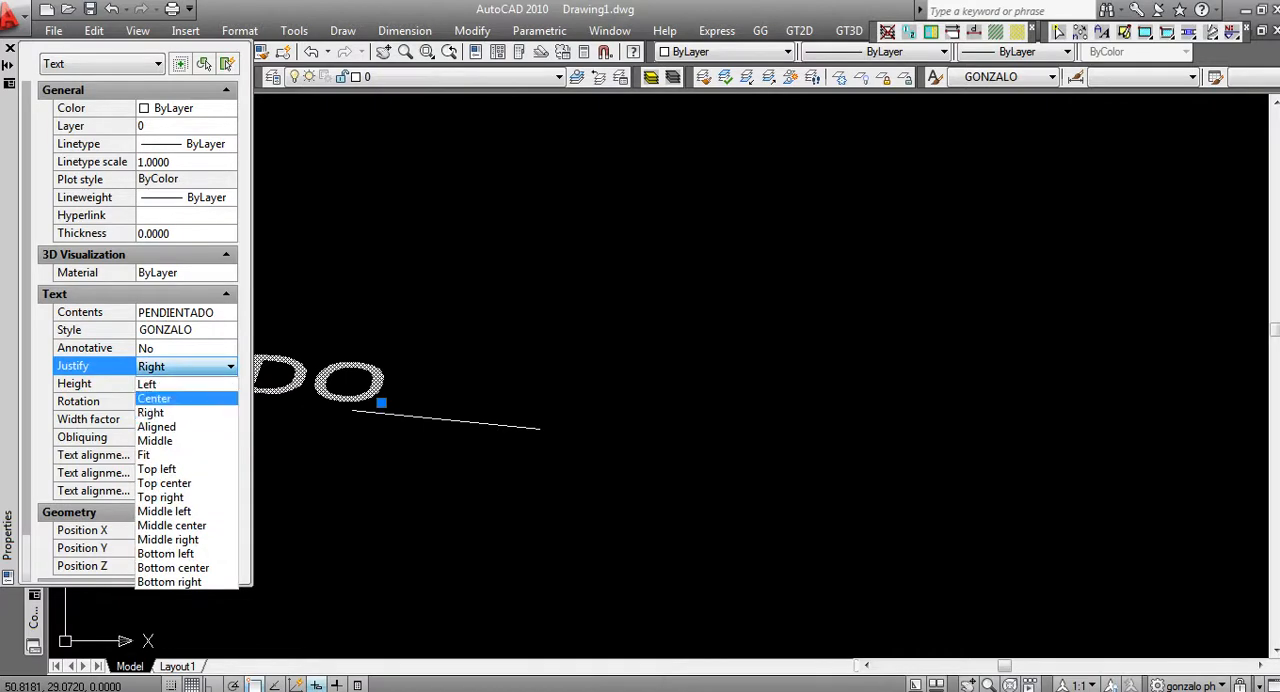
click(158, 440)
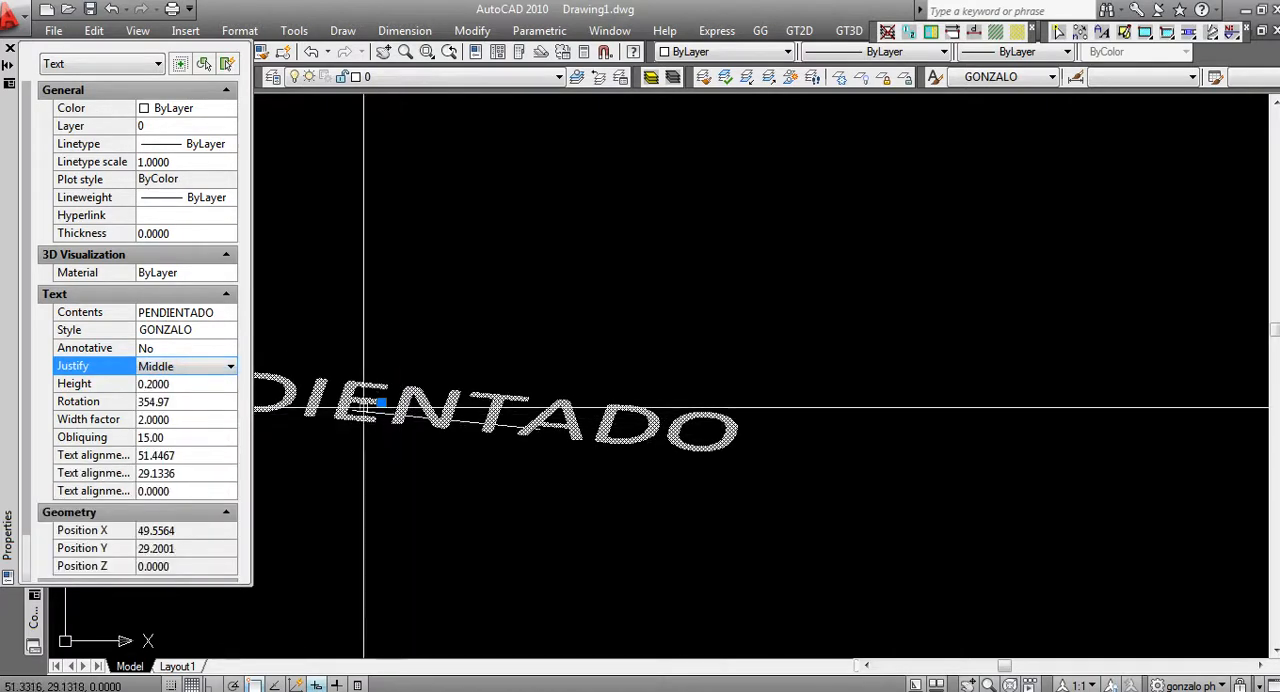
Set the text's justification to Fit and deselect it
click(231, 367)
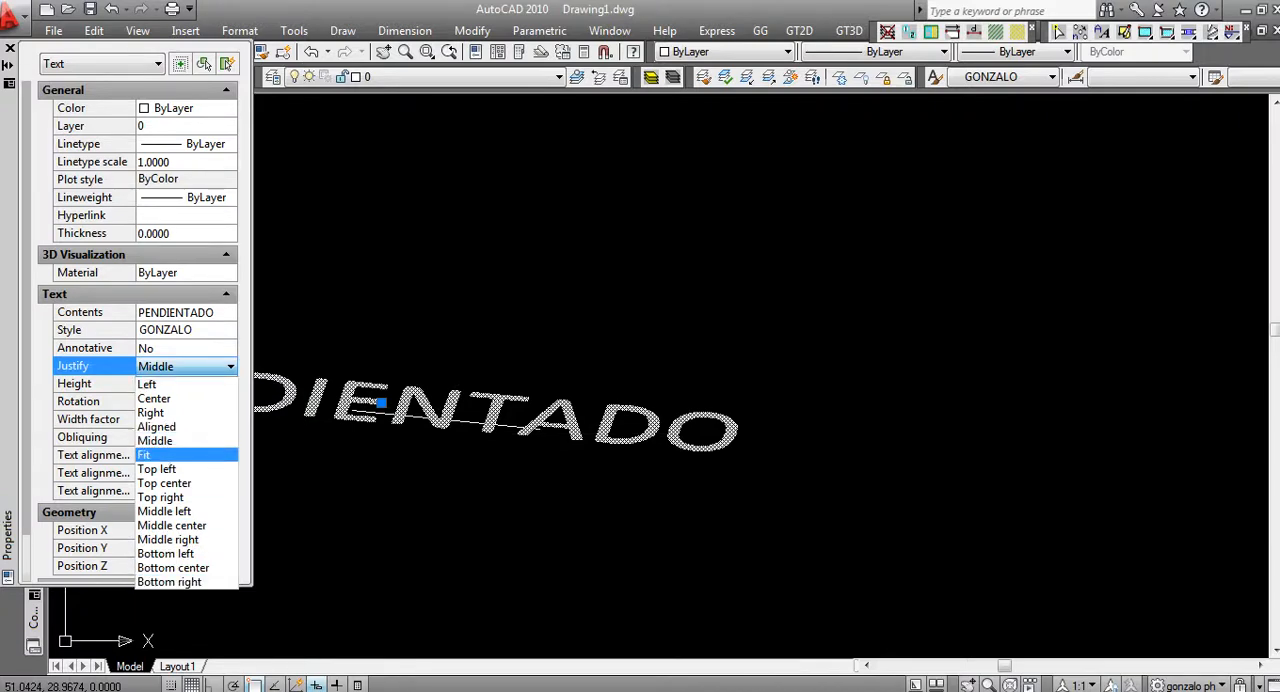
click(145, 455)
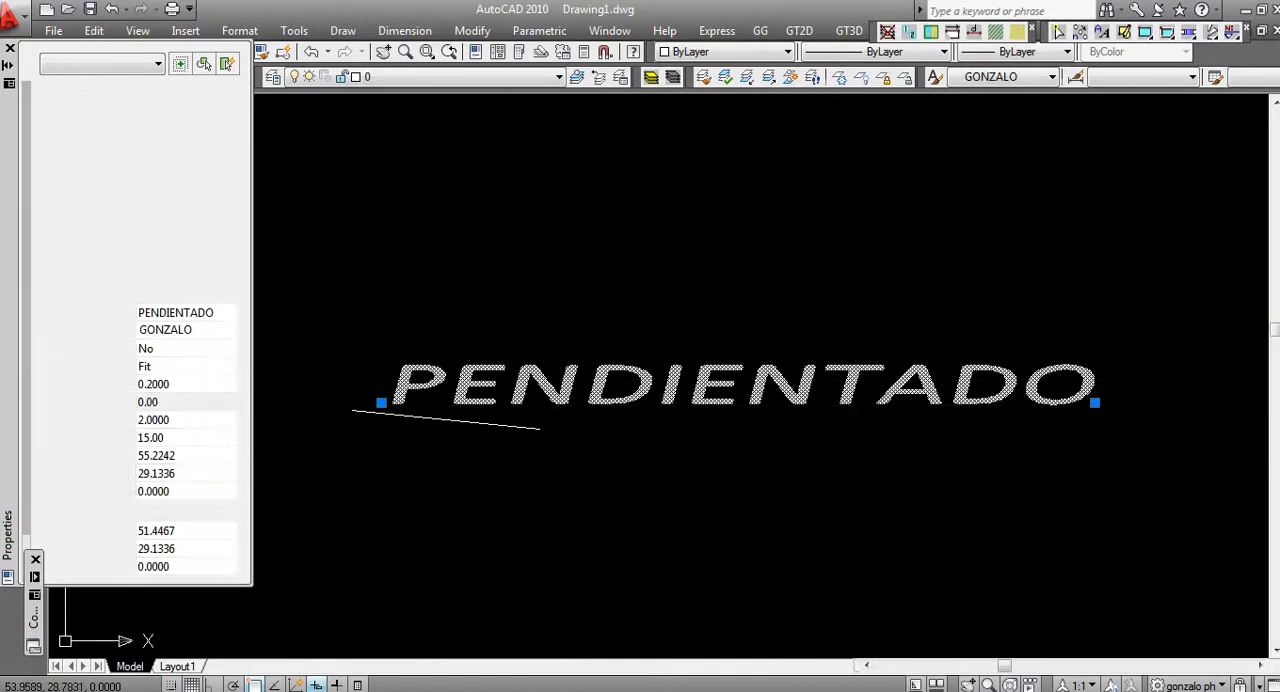
key(Escape)
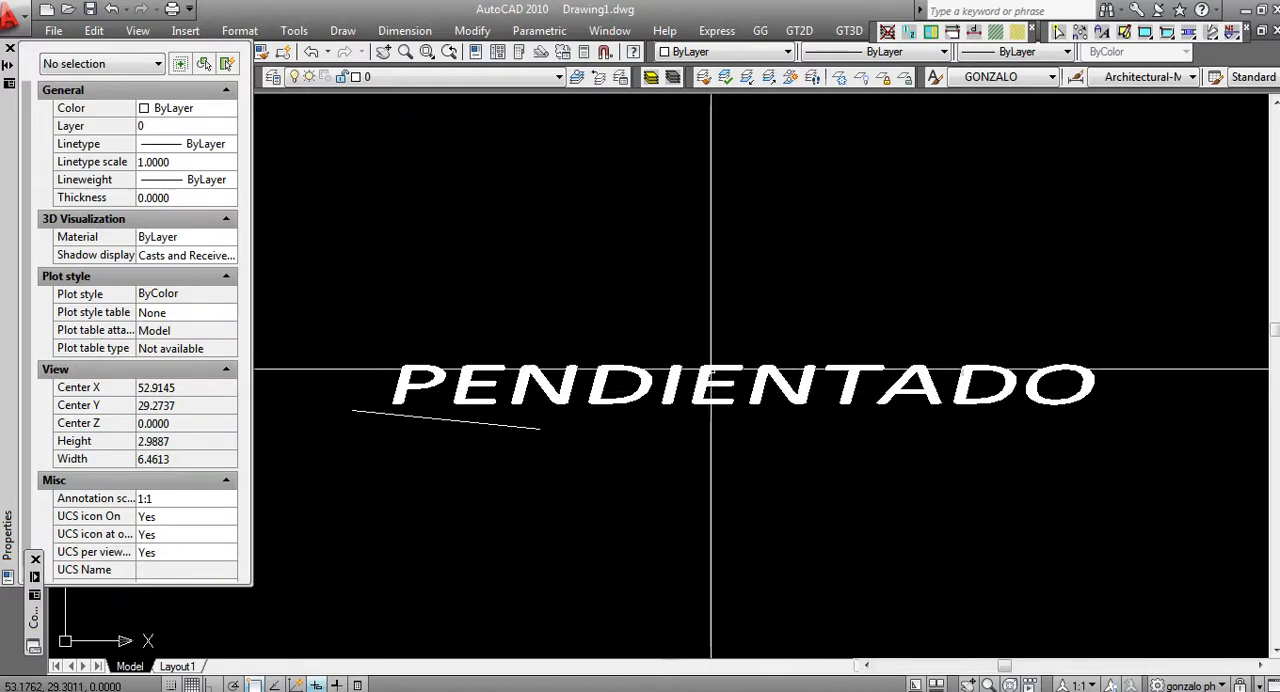
Edit the fitted text so that it reads "PELO" and finish editing
click(707, 370)
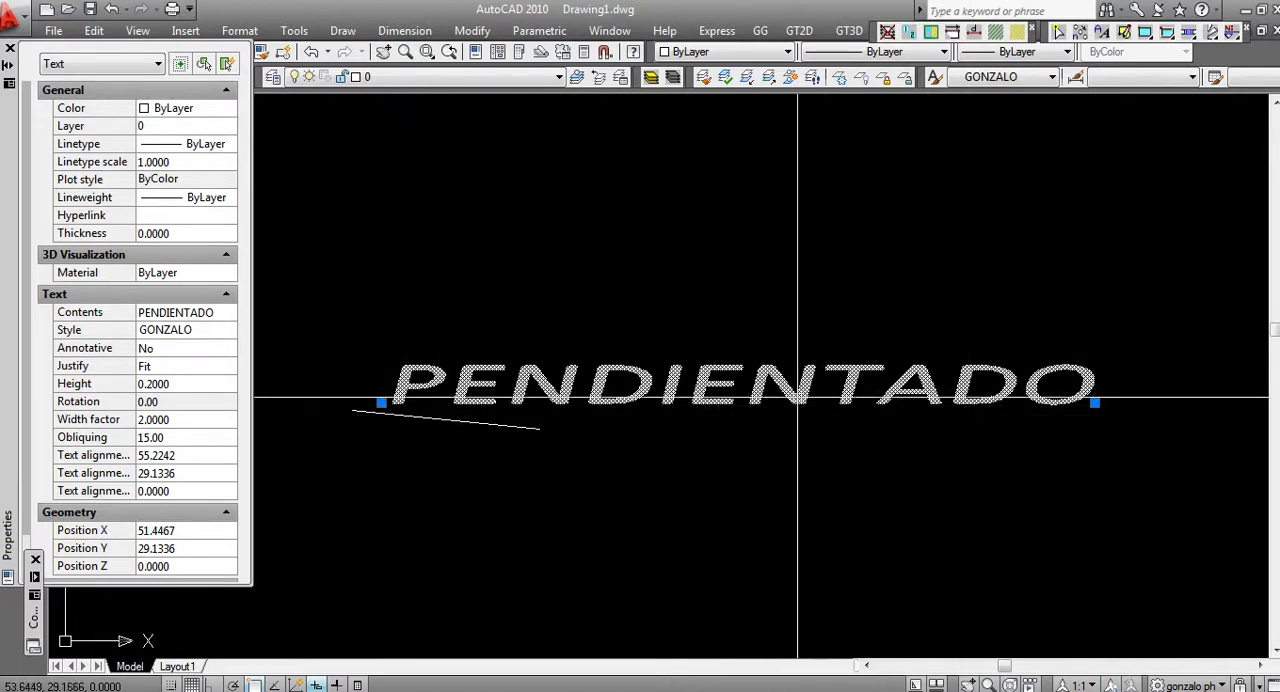
double_click(778, 371)
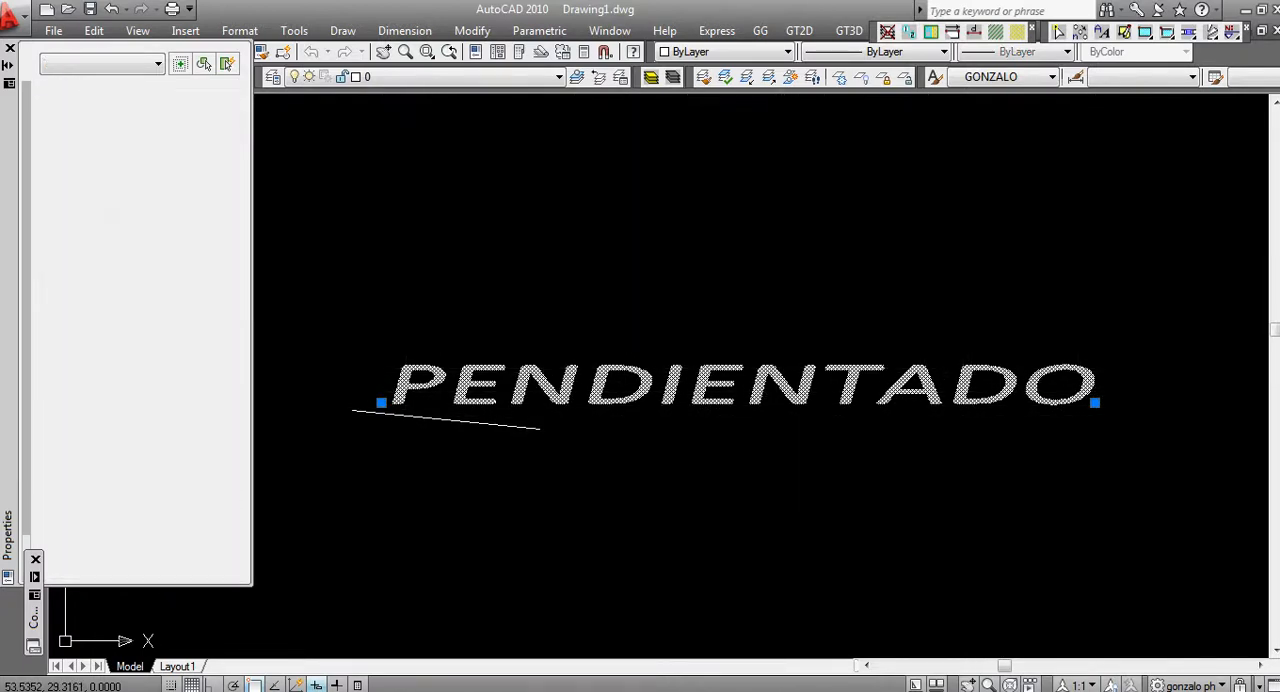
click(505, 389)
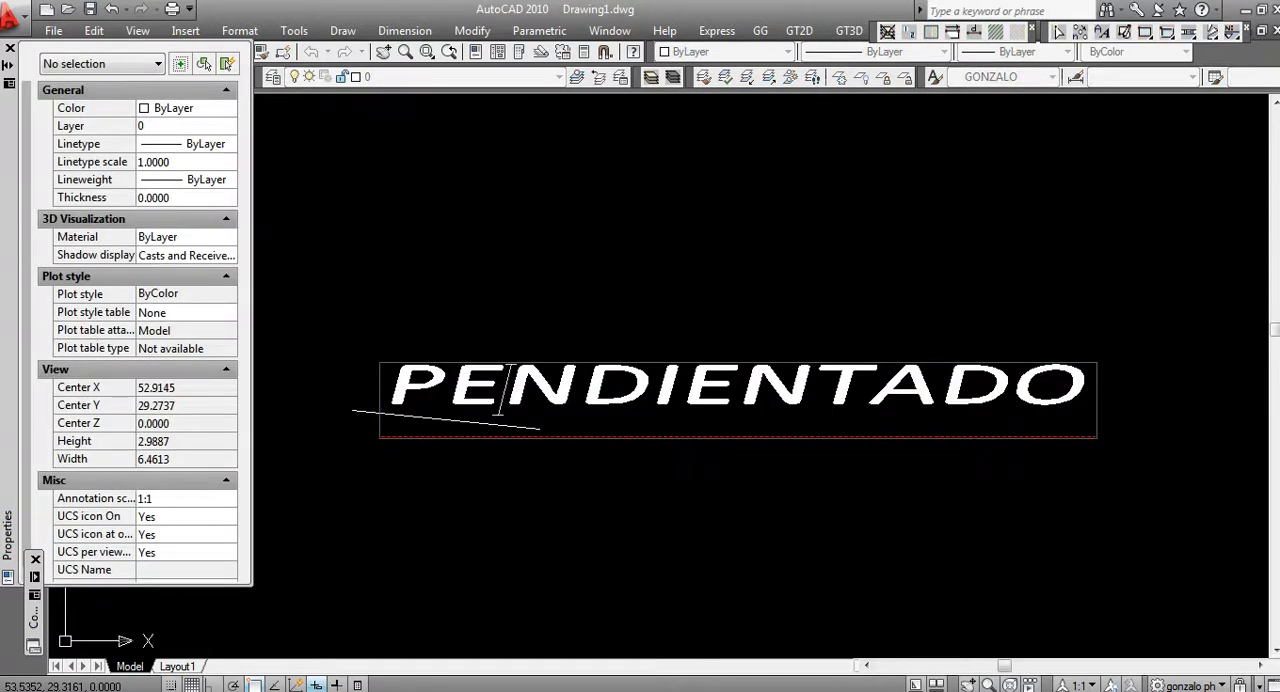
drag(505, 389, 942, 389)
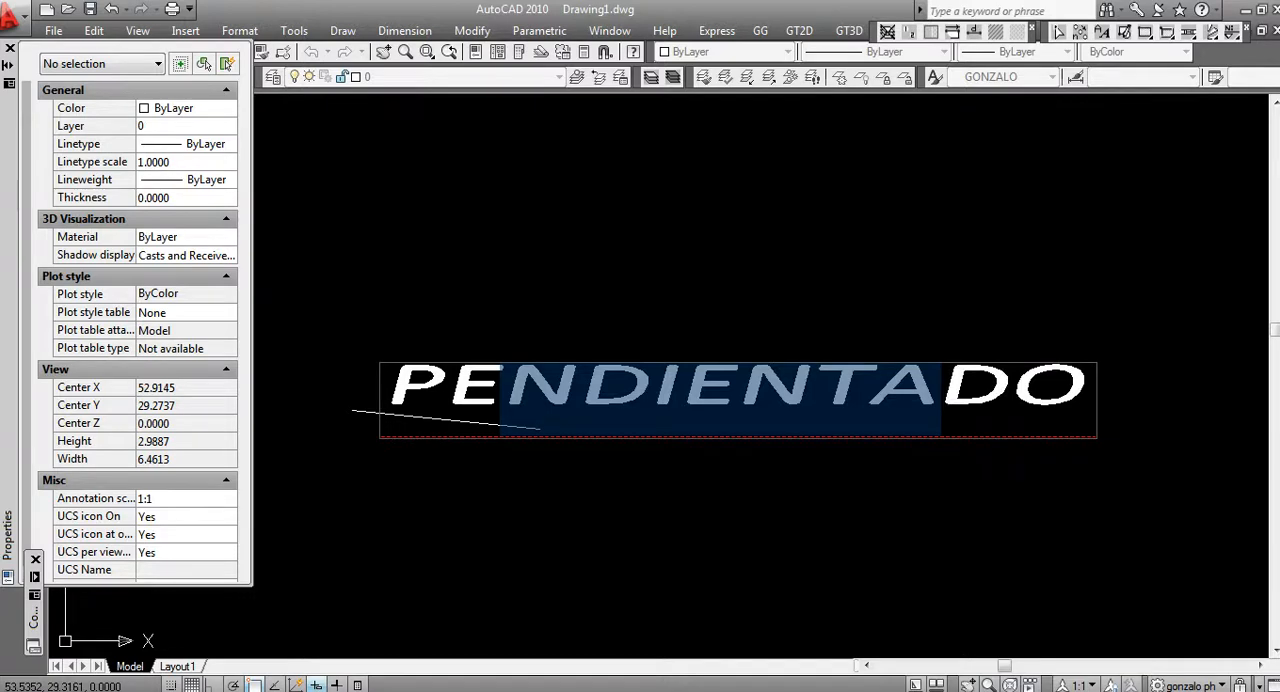
text(L)
key(Delete)
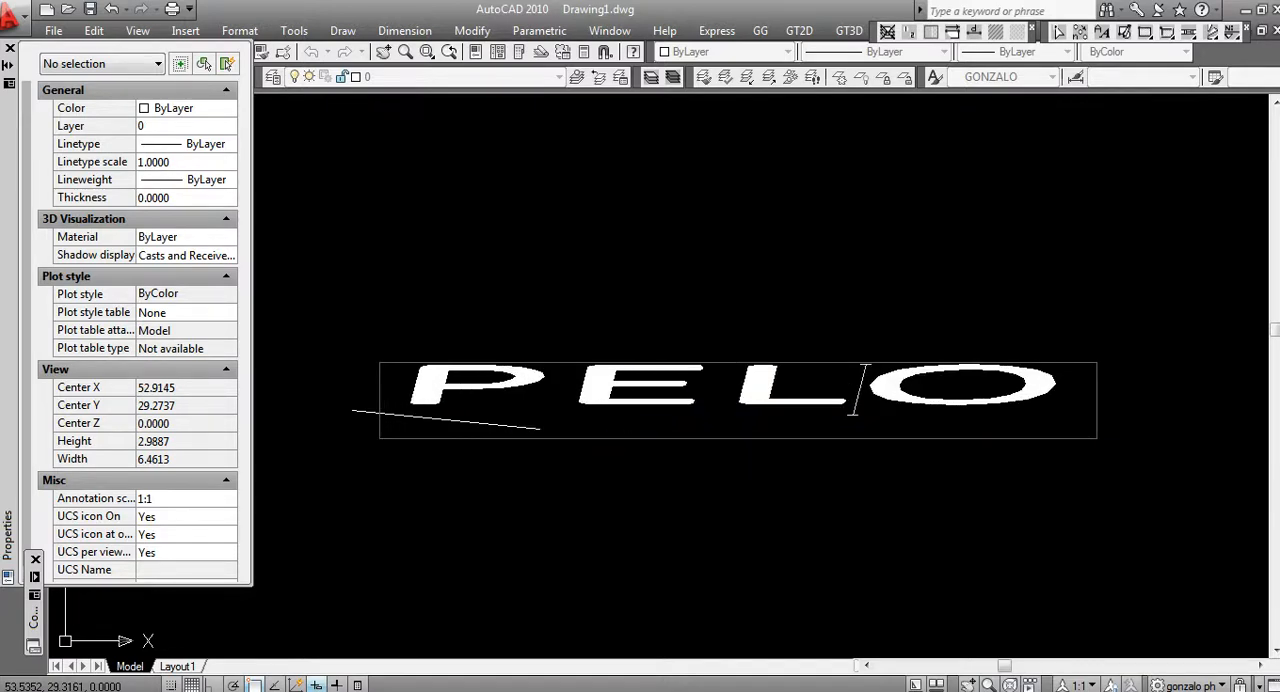
click(922, 274)
key(Escape)
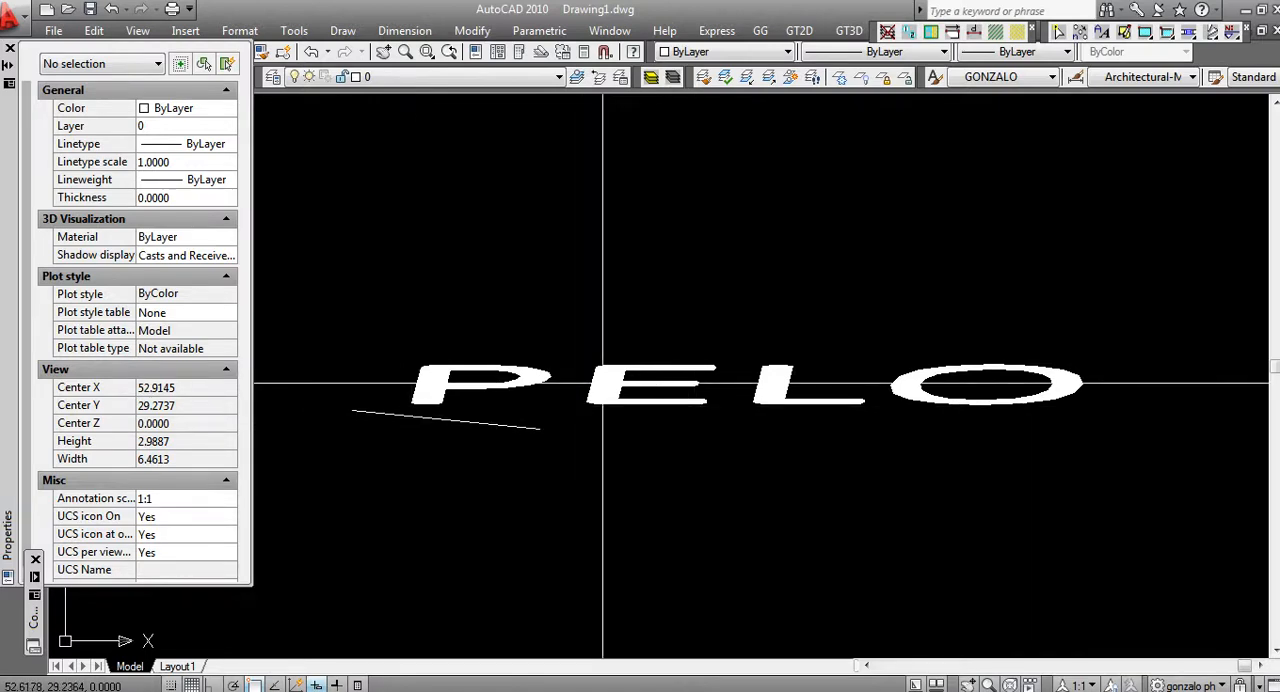
Close the object properties display
scroll(588, 432, down, 1)
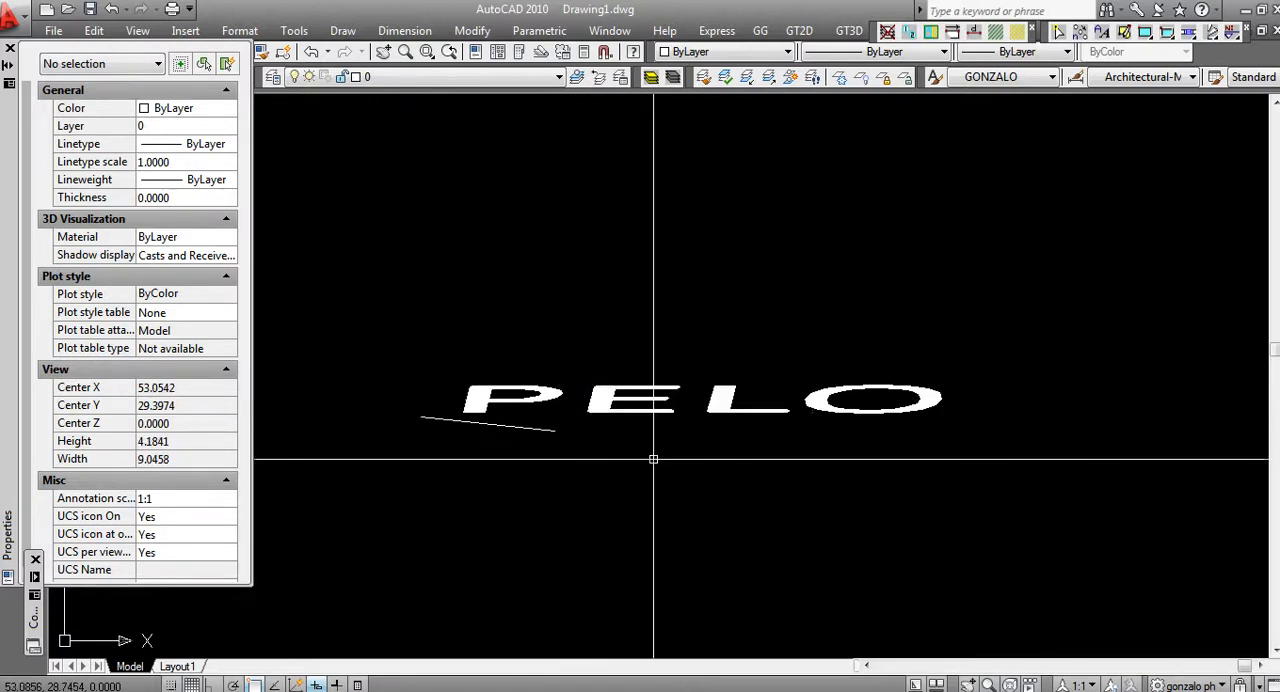
middle_drag(686, 472, 791, 486)
scroll(791, 485, down, 3)
scroll(594, 362, up, 3)
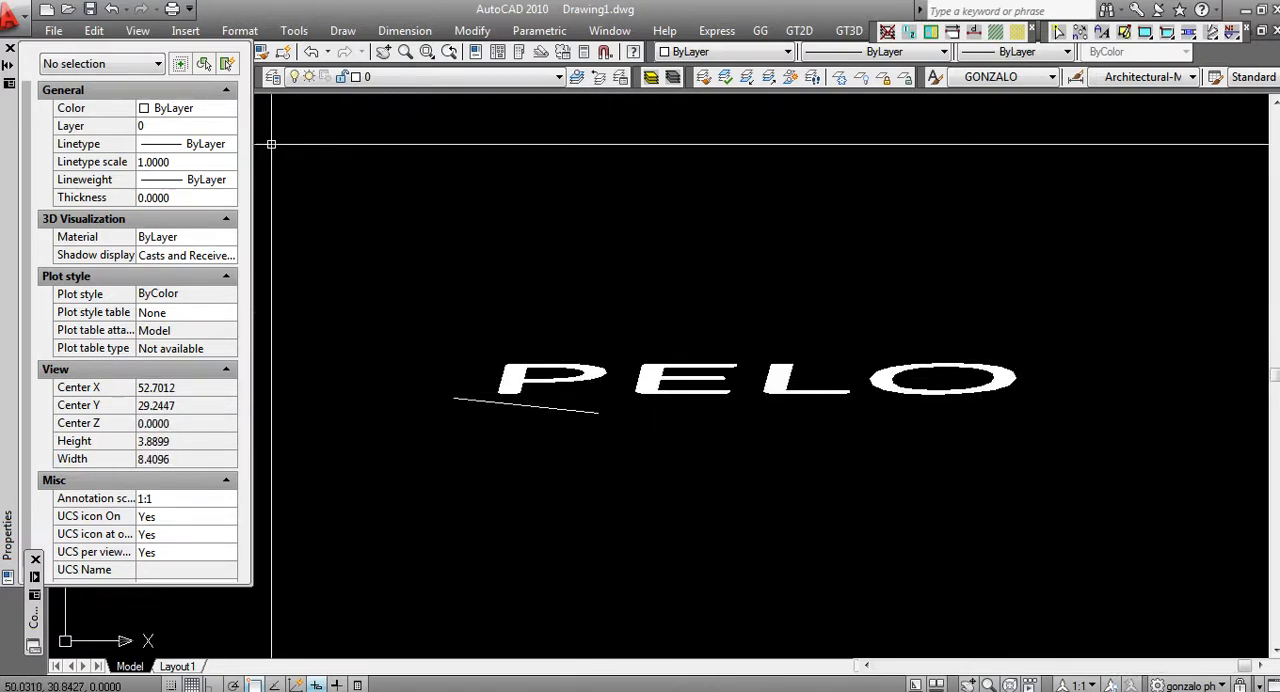
key(ctrl+1)
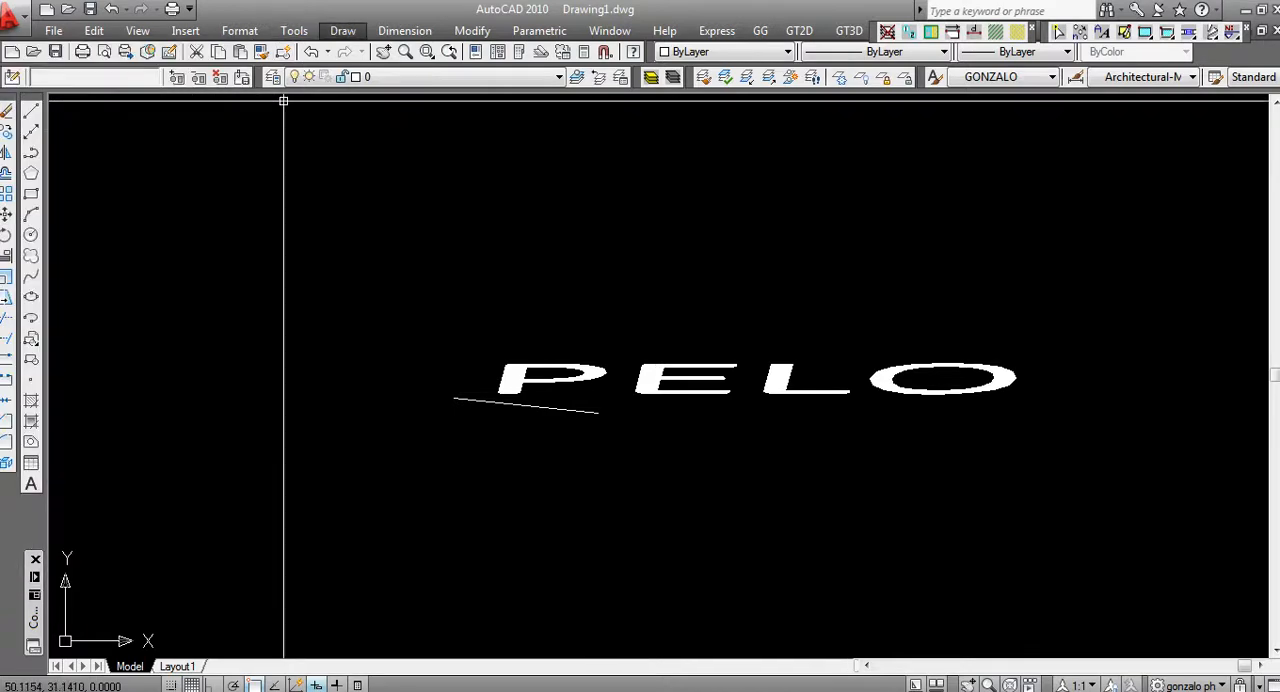
Start multiline text in a frame about 5.3 units wide and 4.4 high, beginning above and left of "PELO"
click(343, 31)
mouse_move(380, 595)
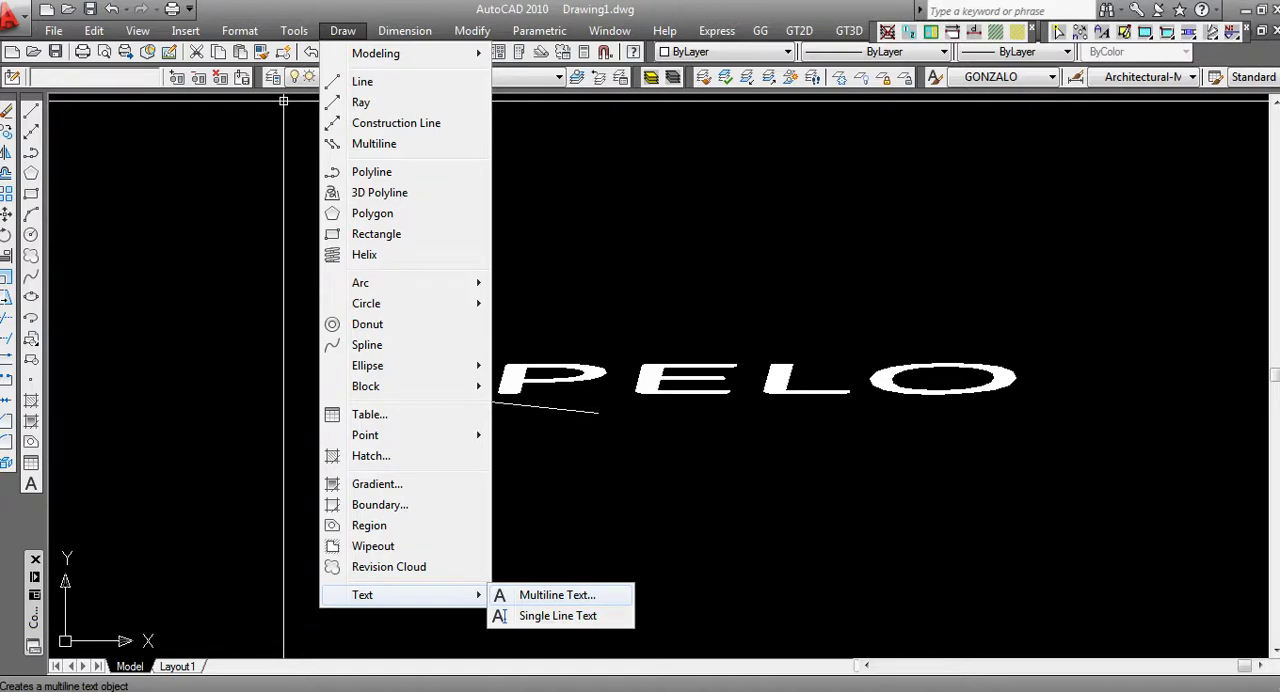
click(557, 595)
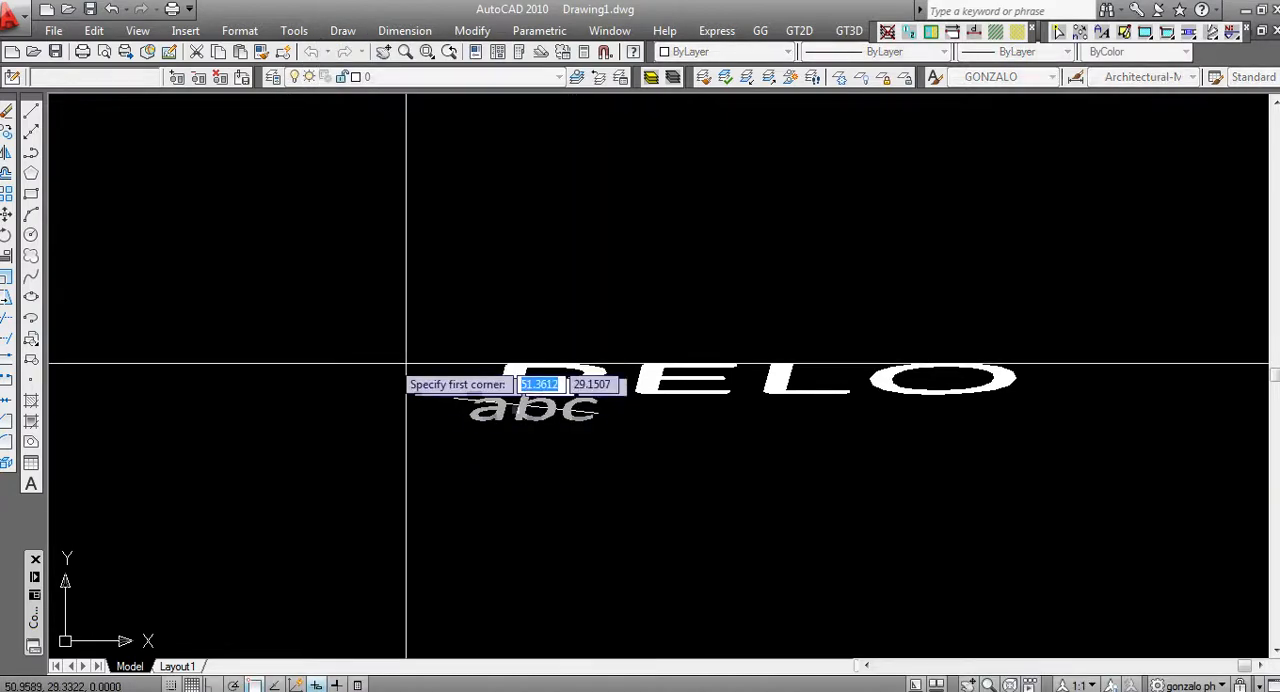
click(172, 194)
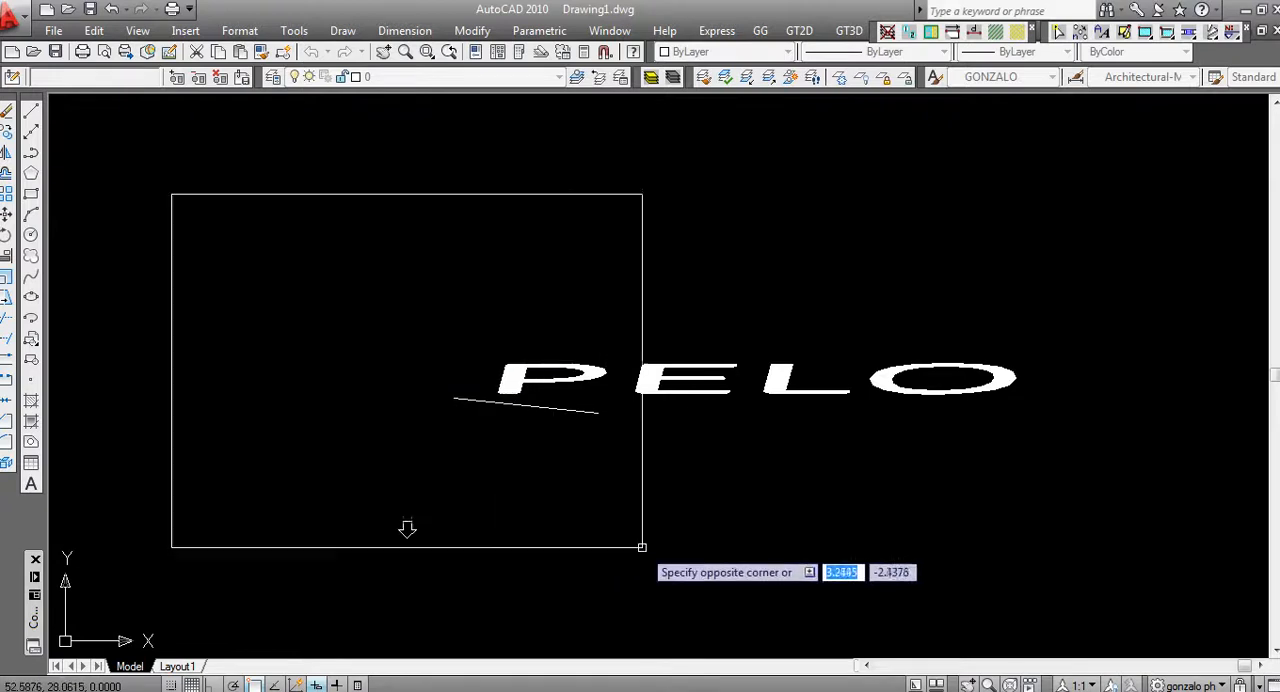
scroll(679, 597, down, 1)
middle_drag(677, 589, 583, 419)
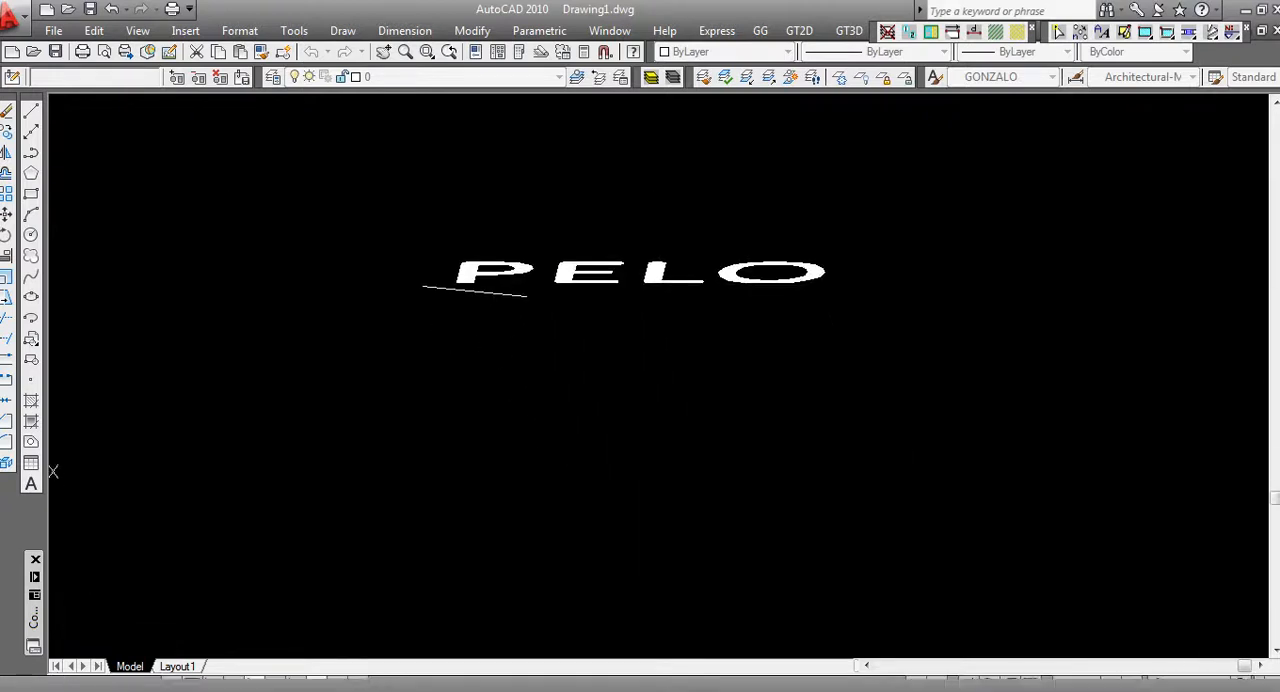
scroll(583, 459, down, 1)
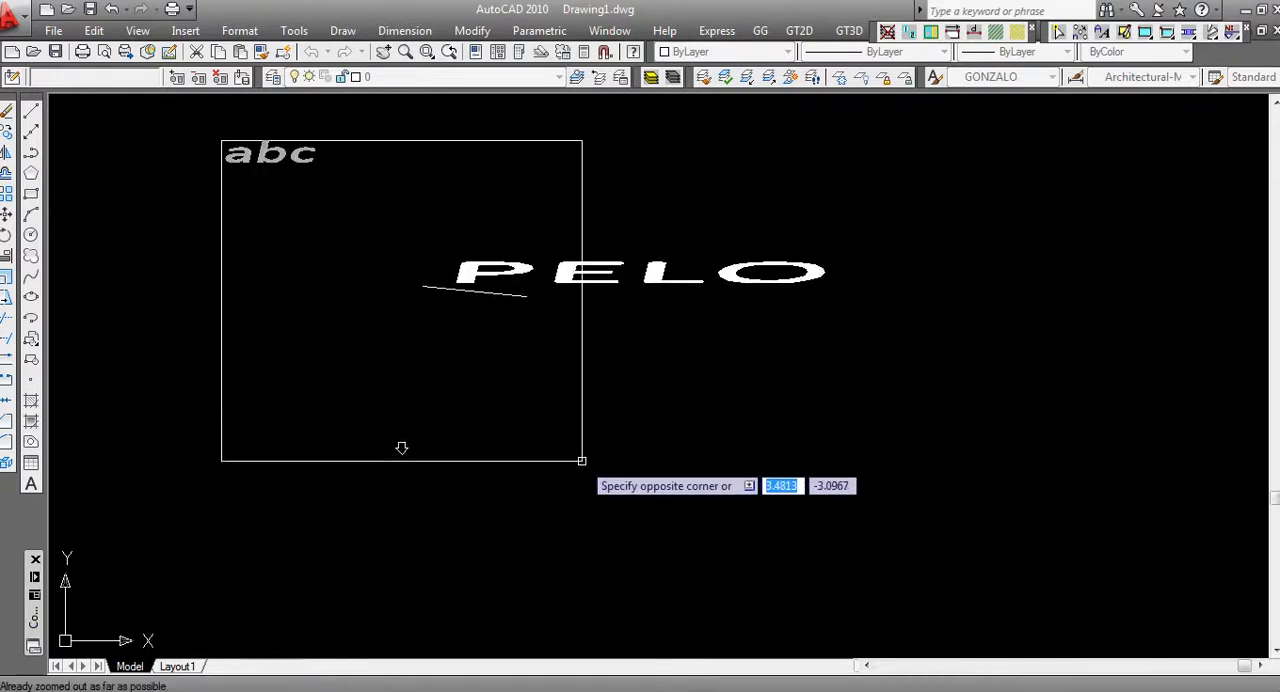
click(771, 600)
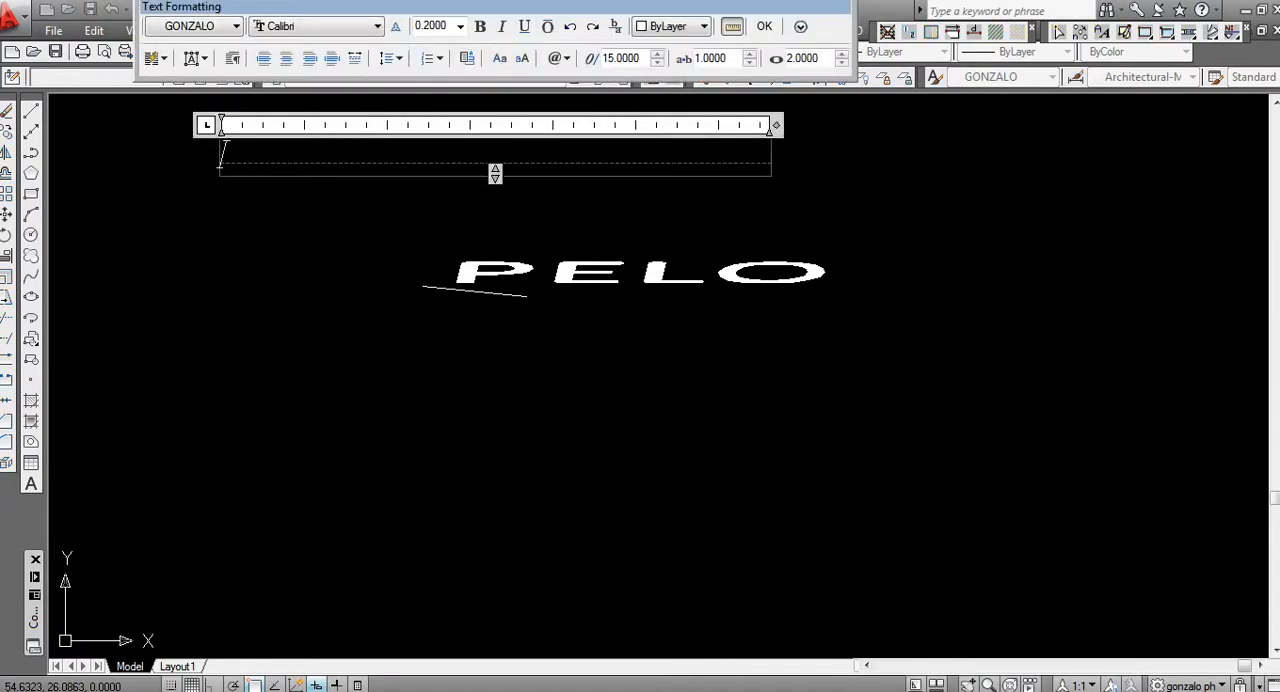
Enter the multiline text "ESTE ES UN PÁRRAFO CON MULTITEXTO DE AUTOCAD" in the frame and finish editing
drag(480, 7, 492, 31)
drag(577, 44, 590, 15)
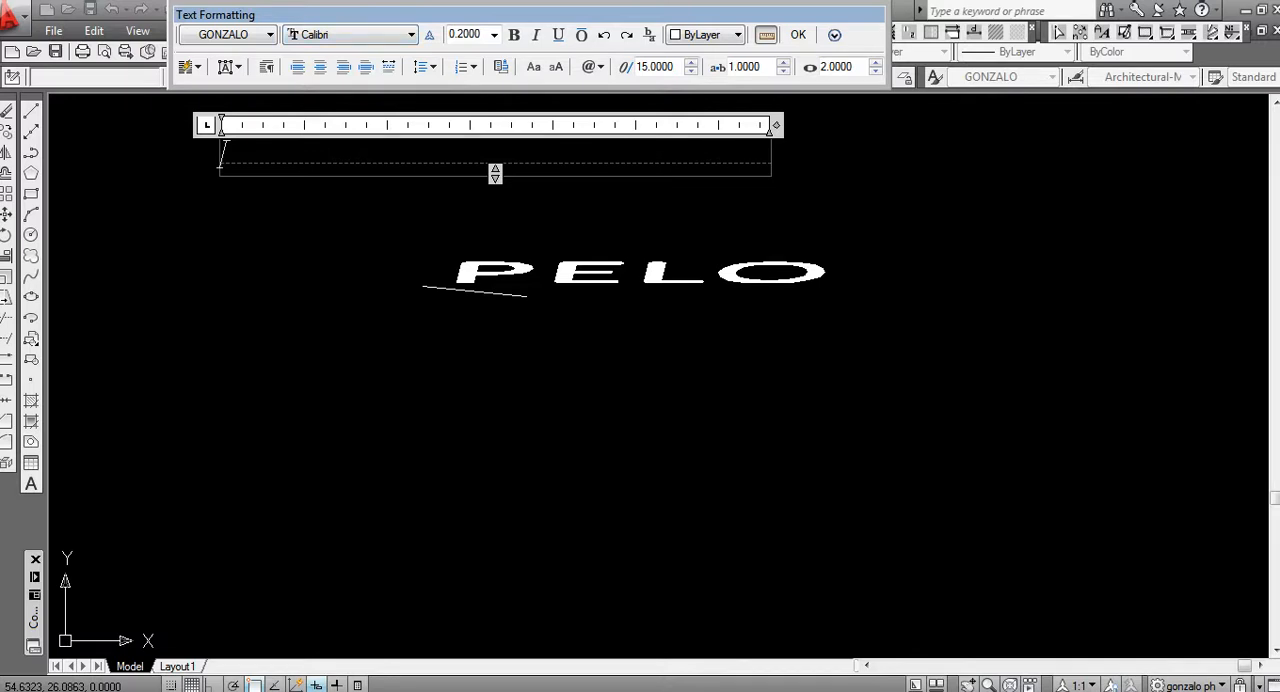
text(ESTE )
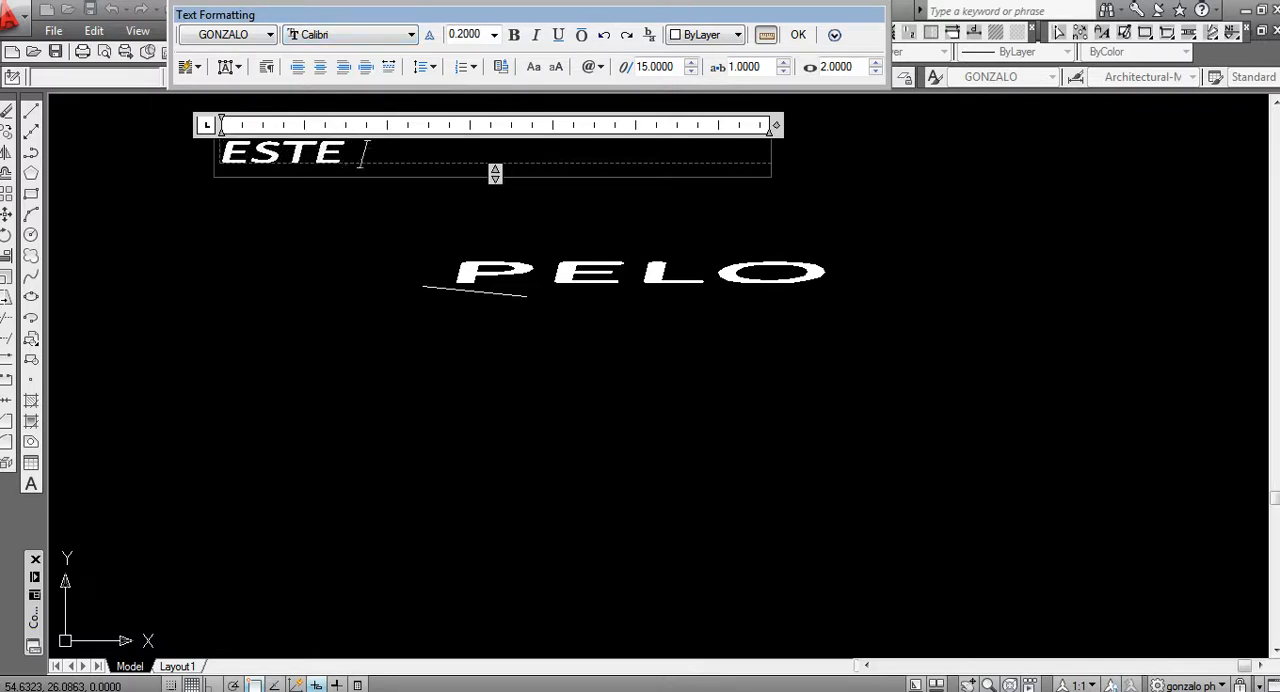
text(ES UN )
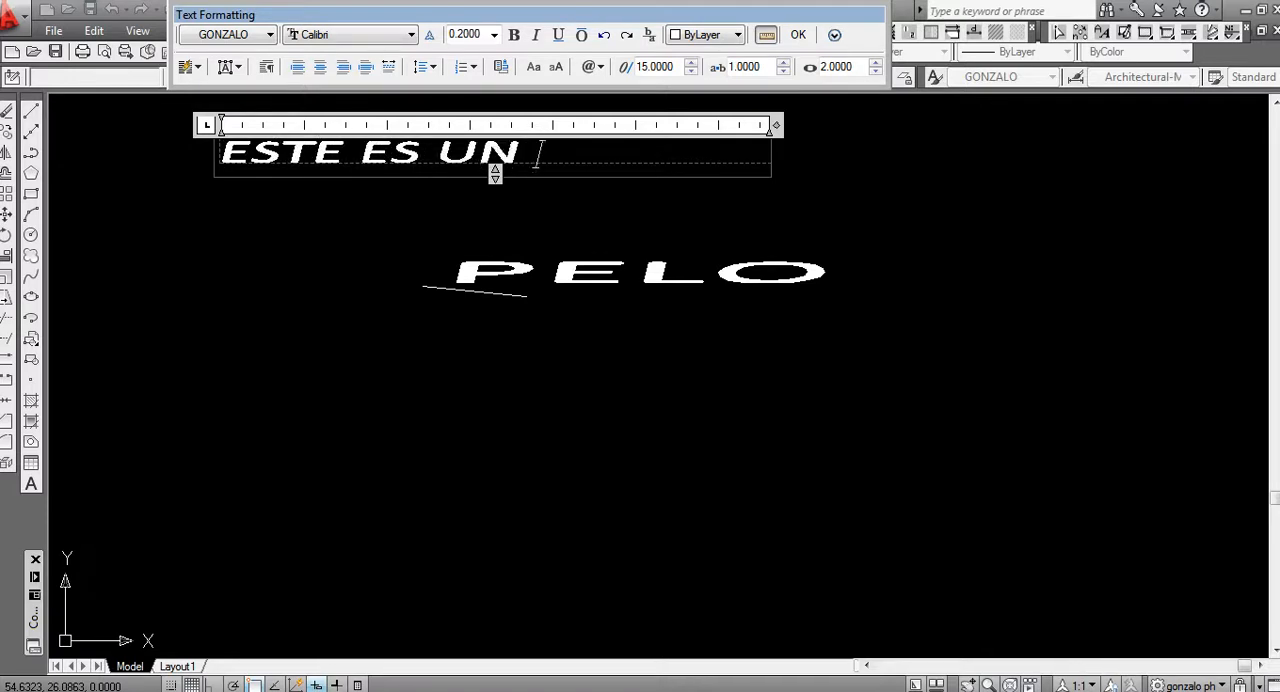
text(PÁRRA)
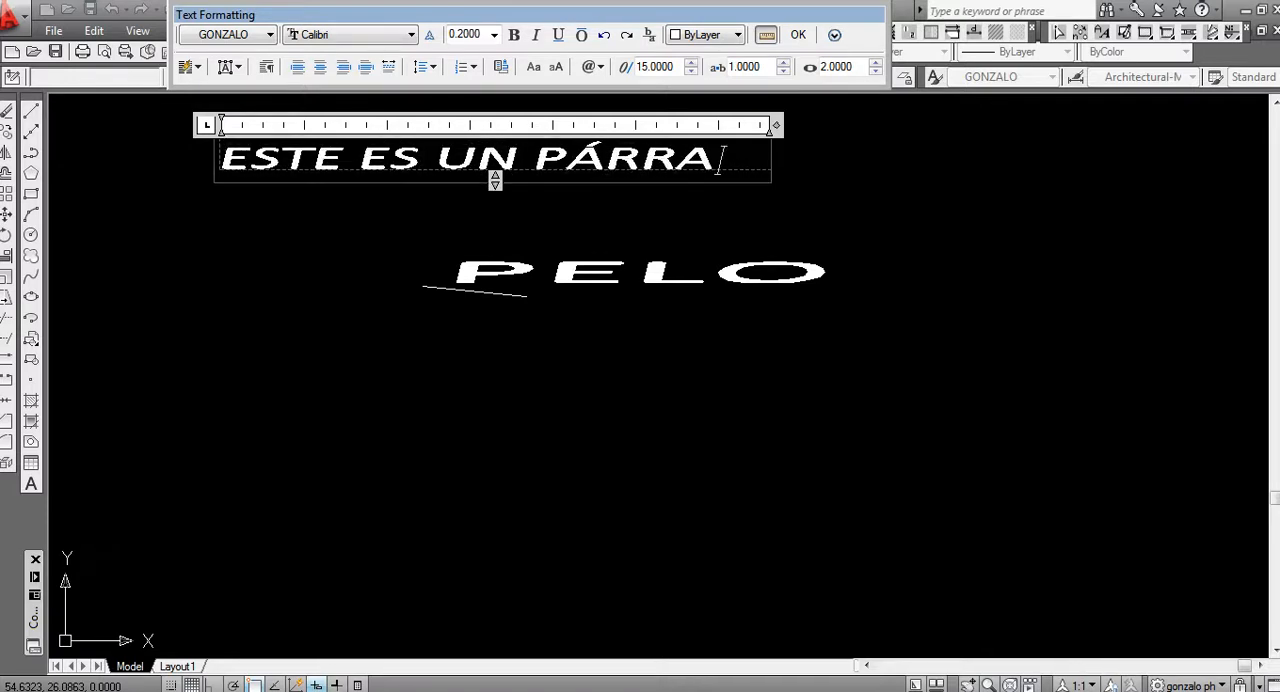
text(FO CON )
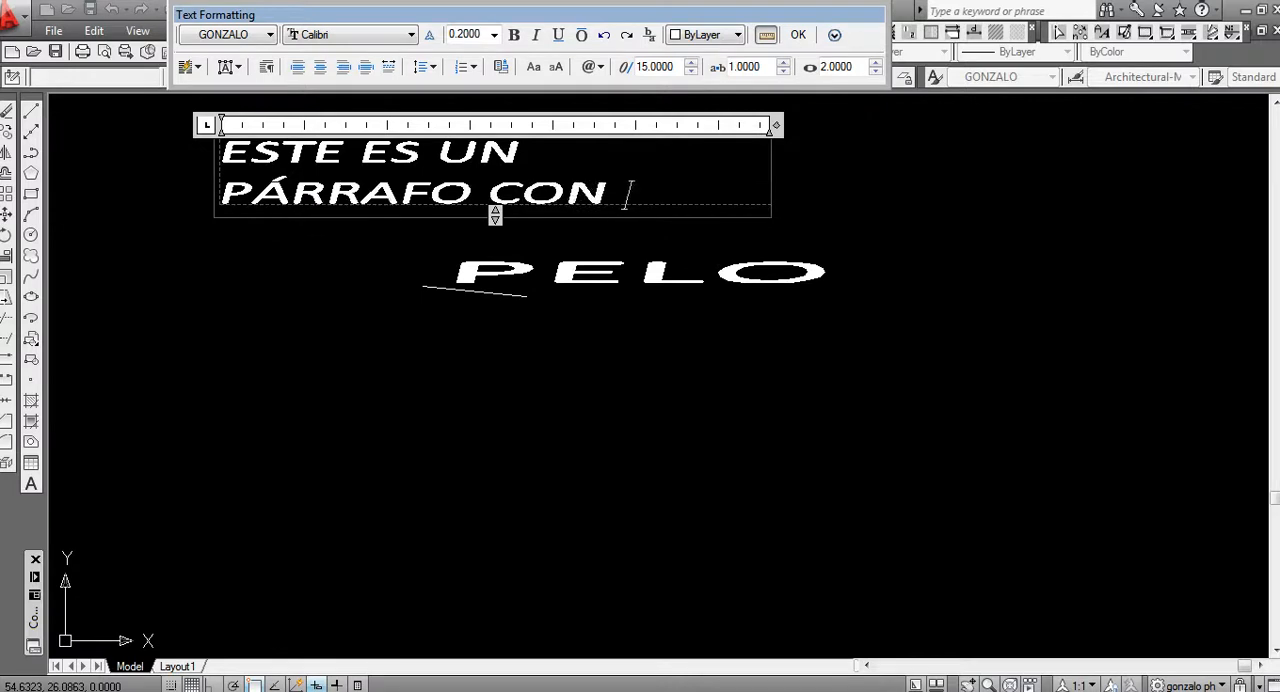
text(MULTIT)
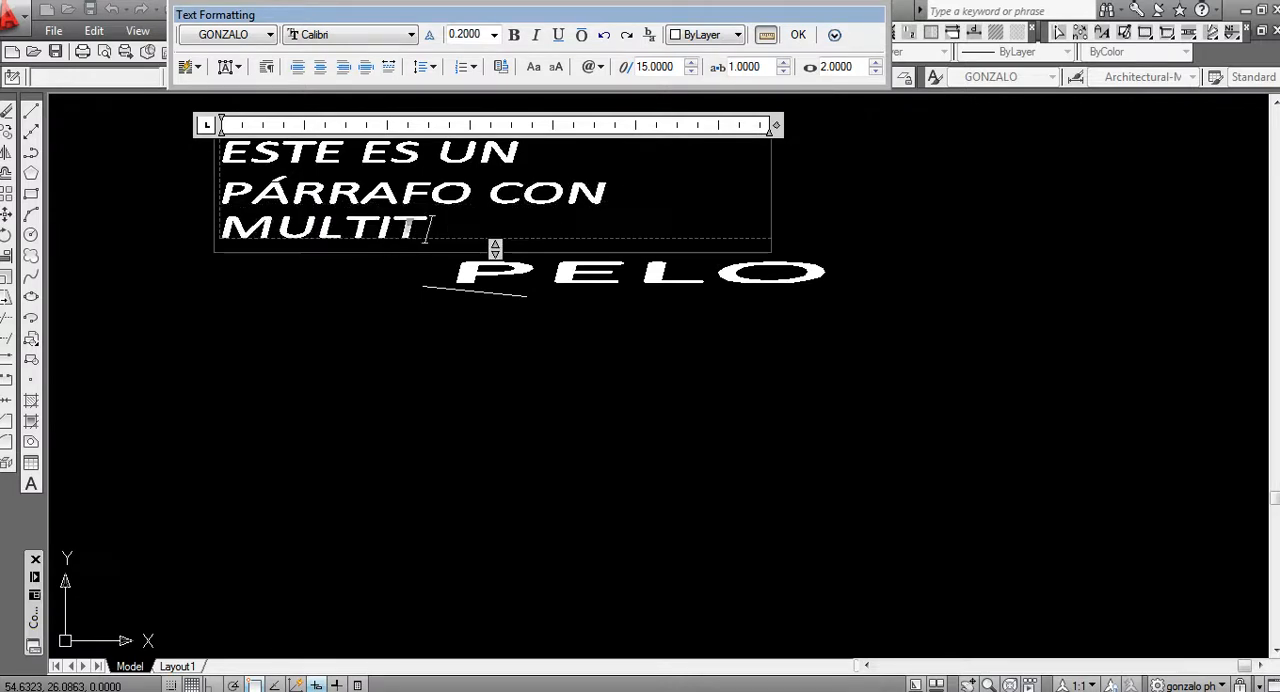
text(EXTO DE A)
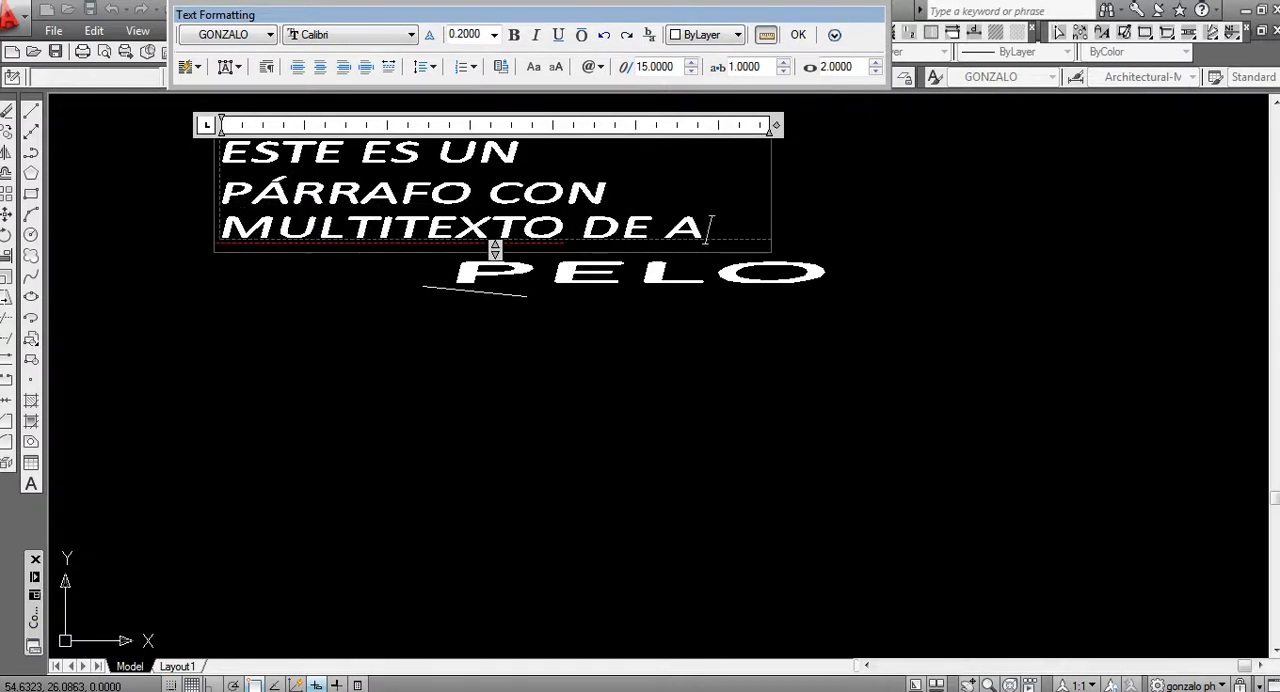
text(UTOCAD)
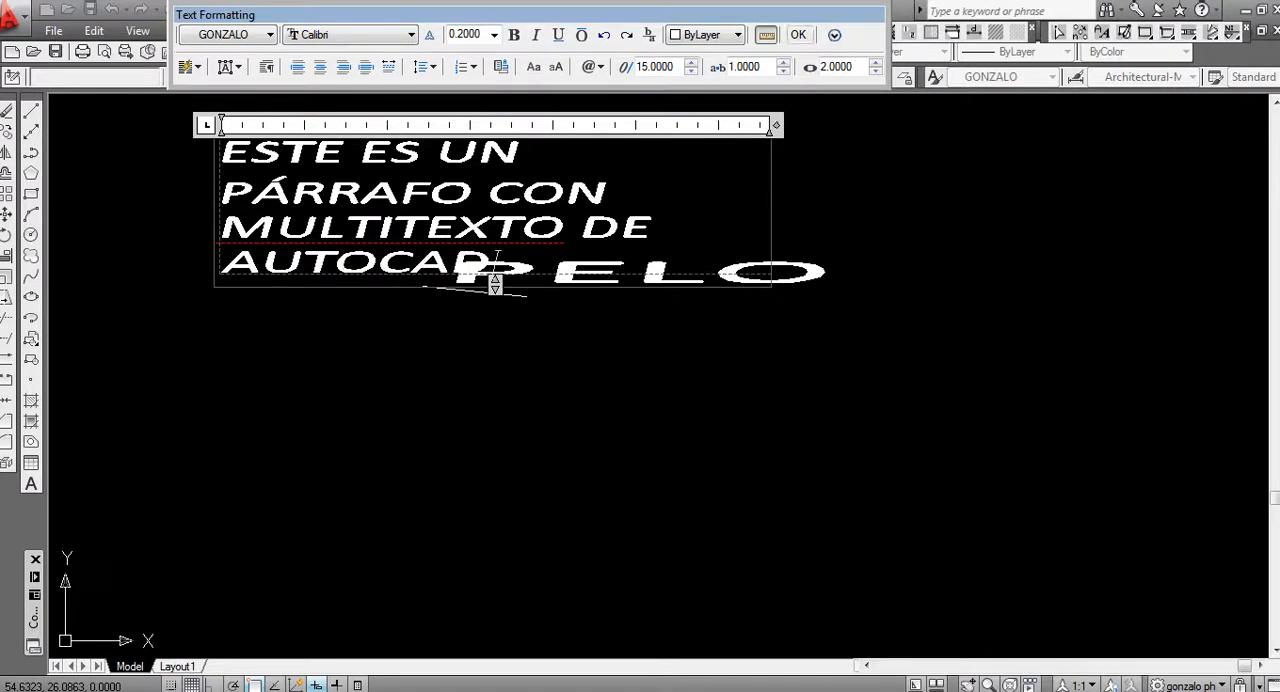
click(798, 34)
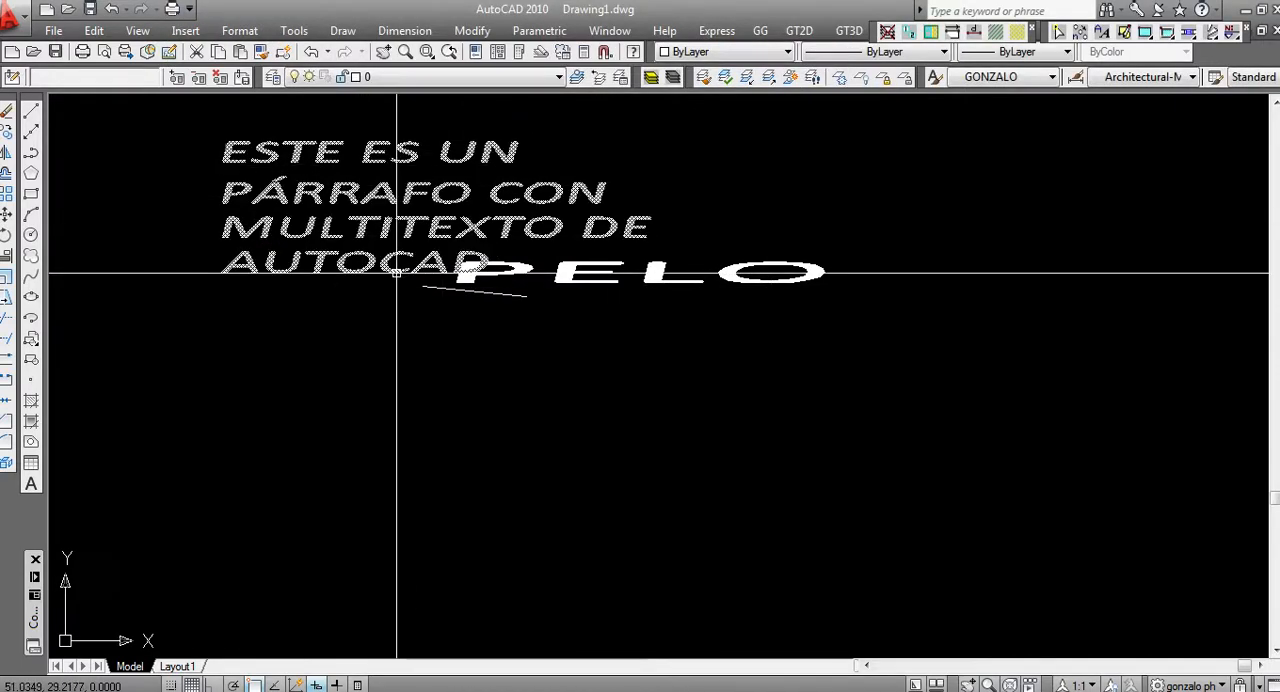
Move the multiline paragraph about 2.5 units down so that it sits clear below "PELO"
text(m)
key(Return)
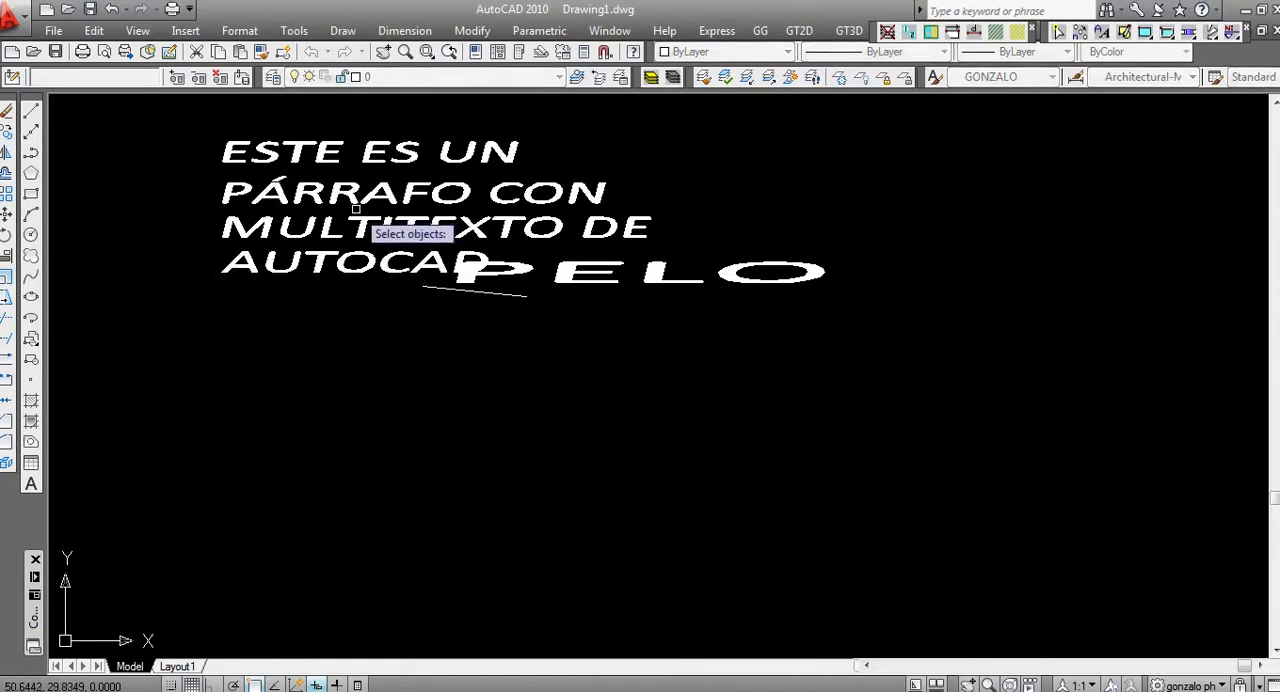
click(361, 224)
key(Return)
click(315, 185)
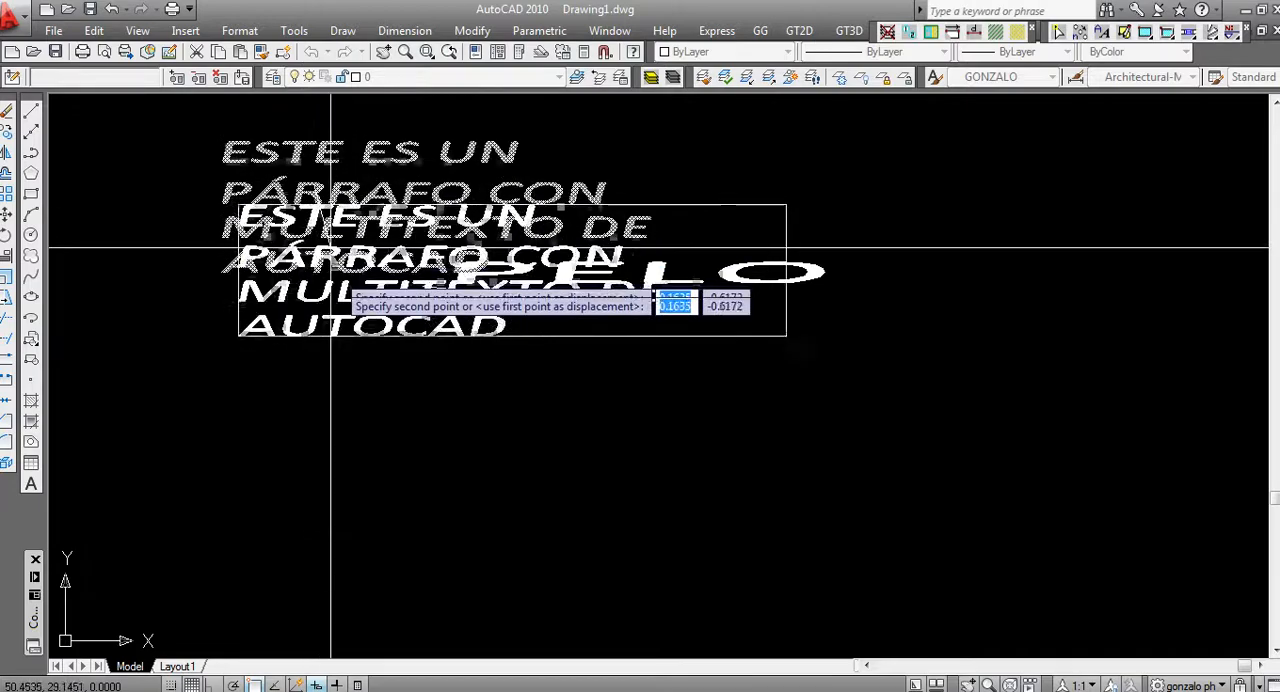
click(328, 438)
middle_drag(461, 435, 543, 415)
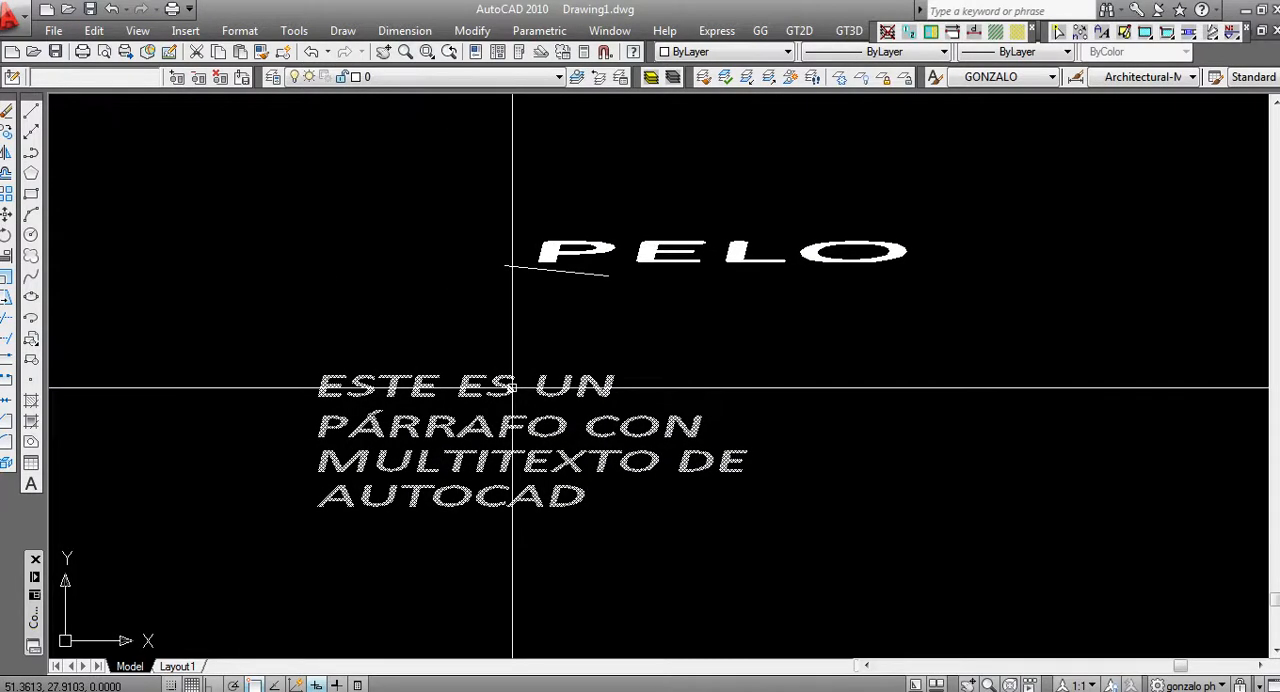
Try the paragraph's column width at about 1.9 and 3.6 units, and widen it back to about 5.2 units
click(614, 457)
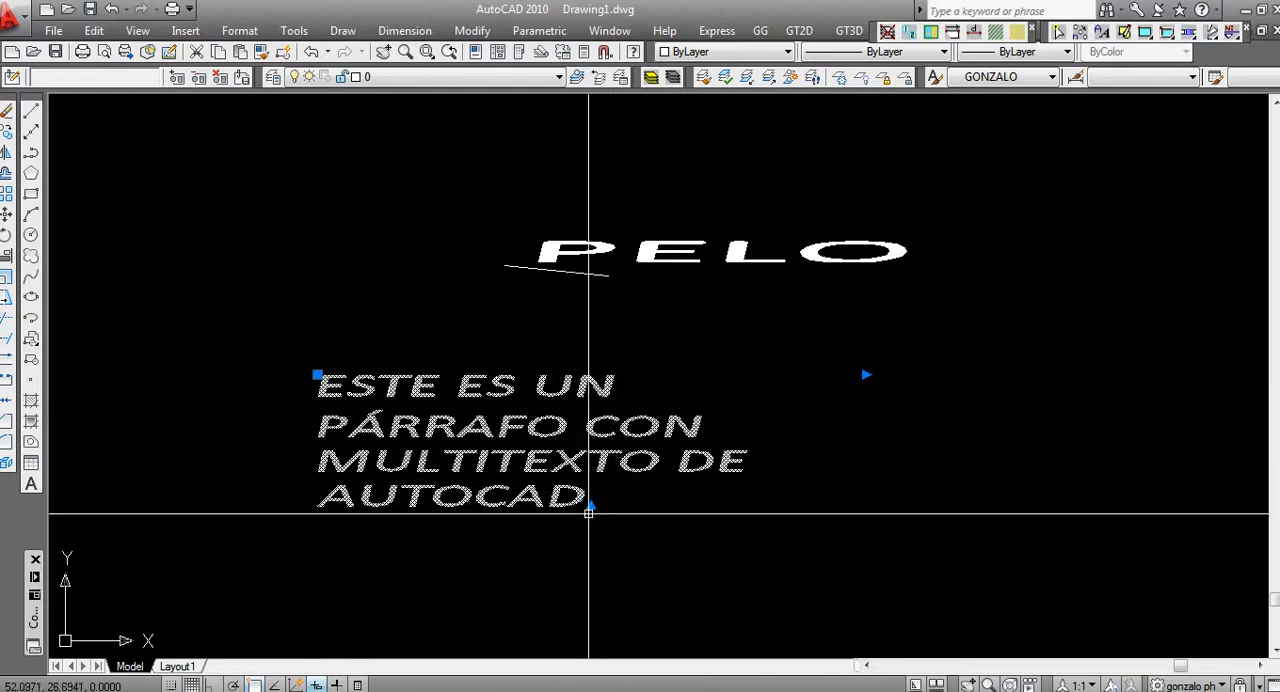
click(865, 374)
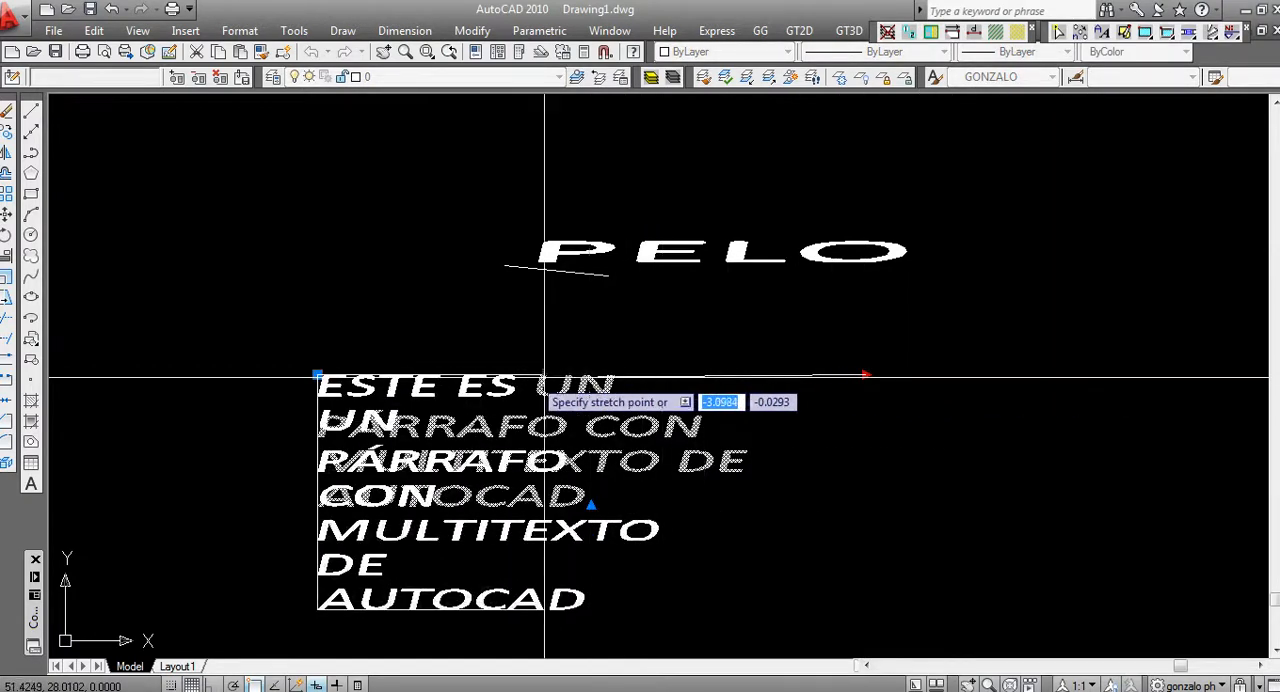
click(515, 375)
scroll(520, 375, down, 1)
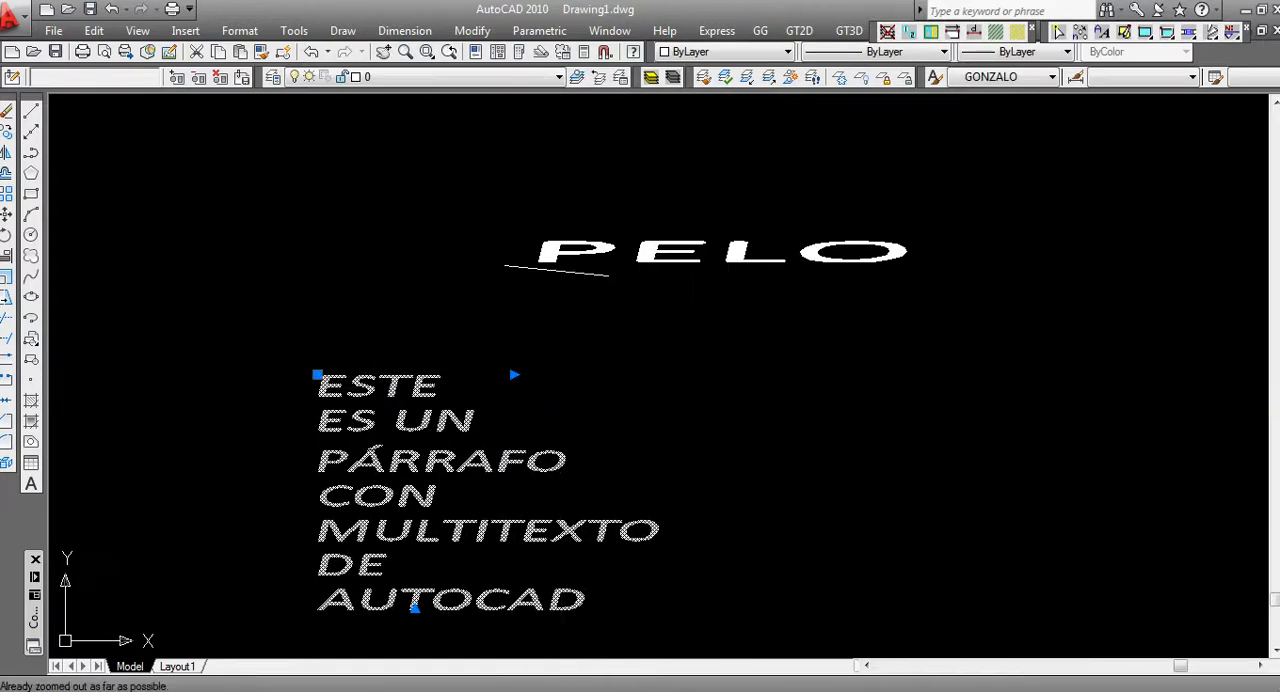
click(515, 375)
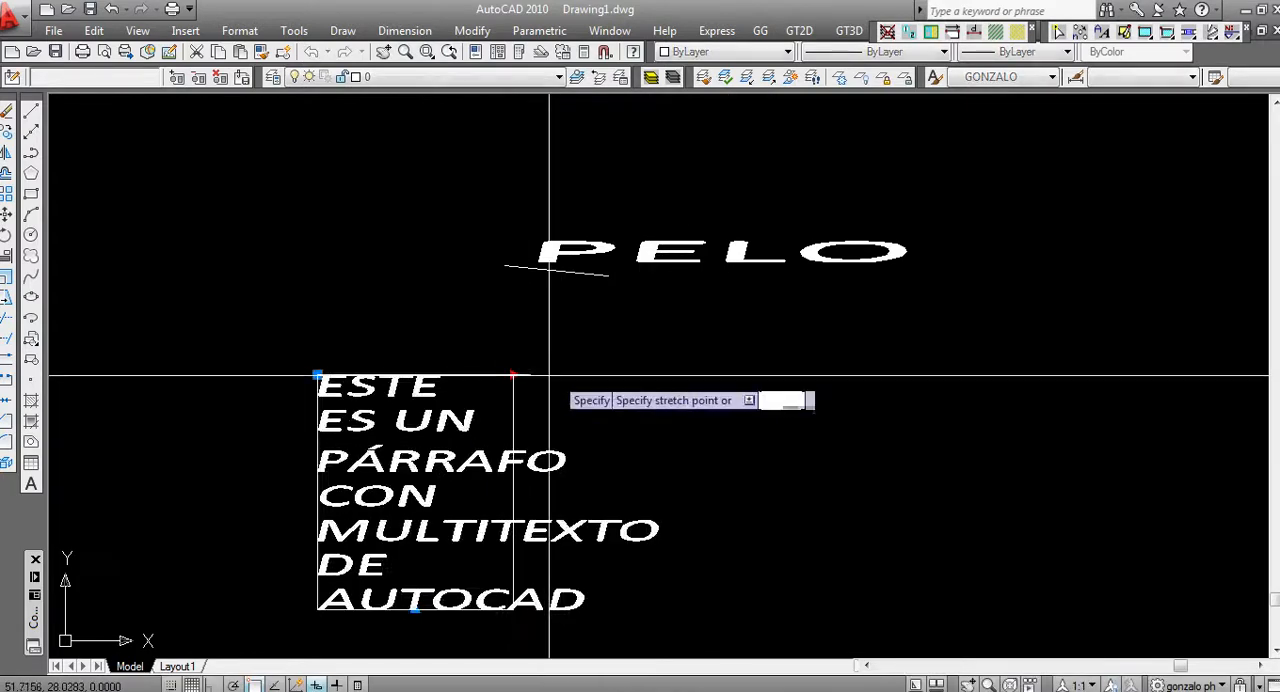
click(692, 375)
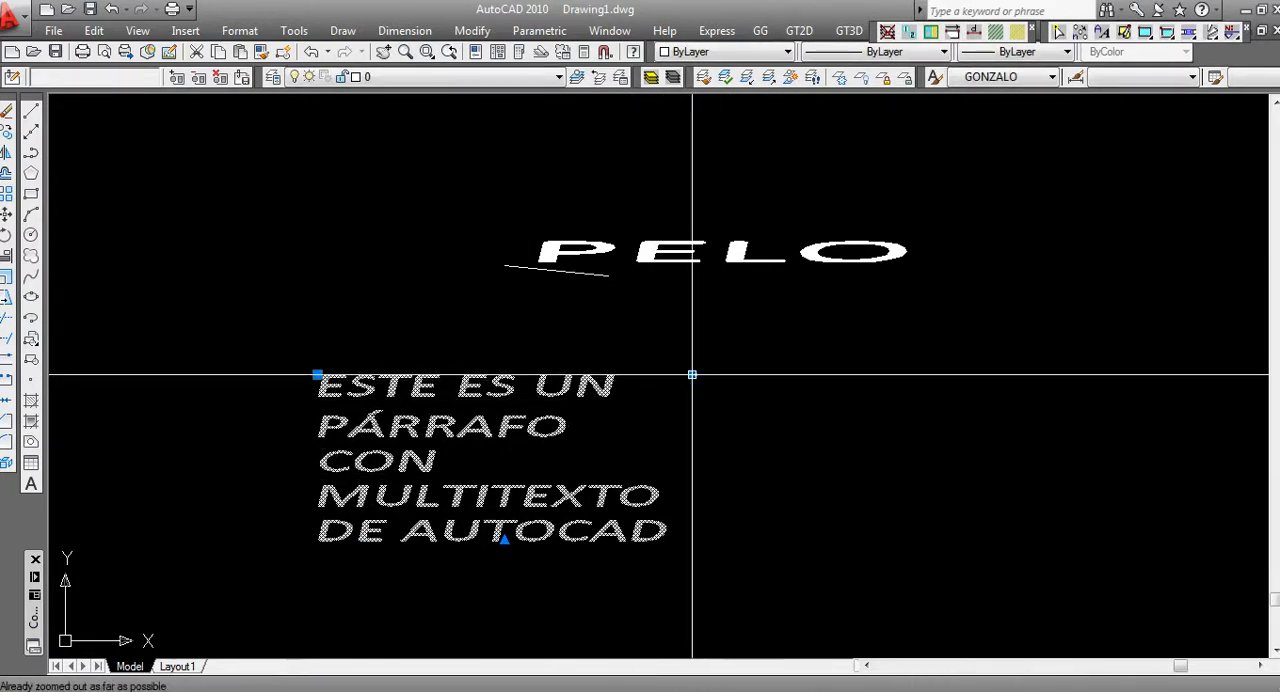
click(692, 375)
click(861, 380)
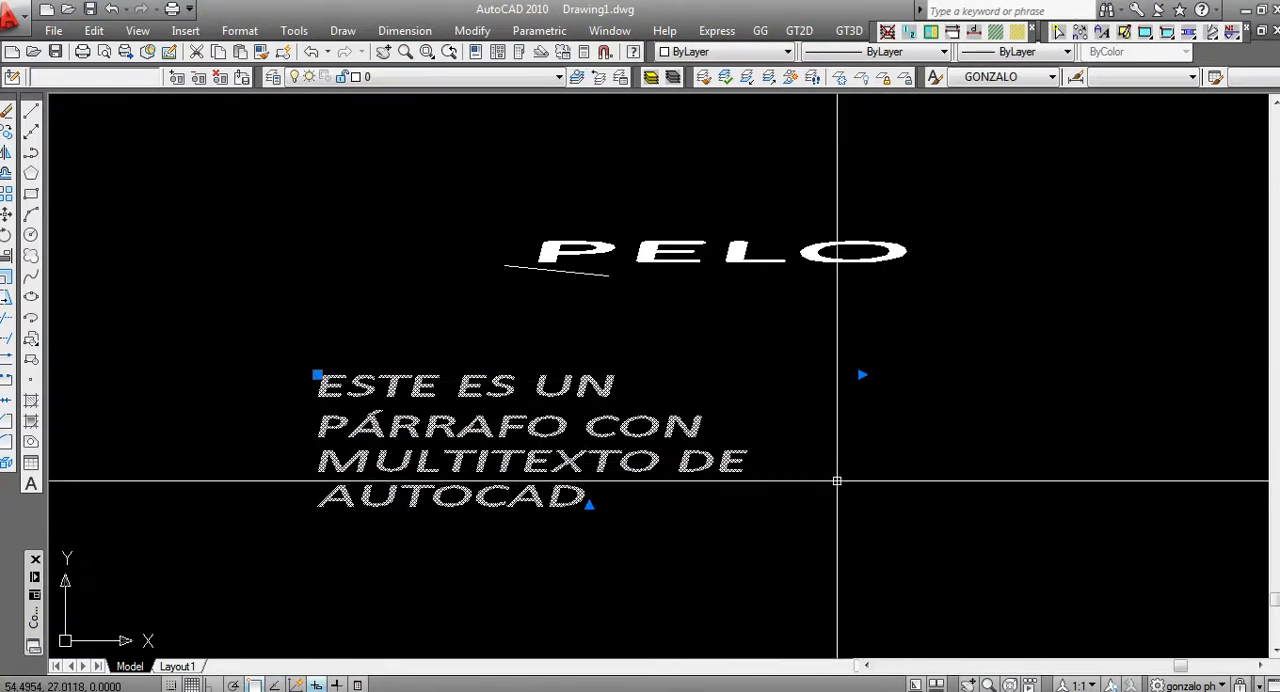
Open the paragraph for editing and try center, right and justified alignment on all its text, ending with left alignment
right_click(515, 386)
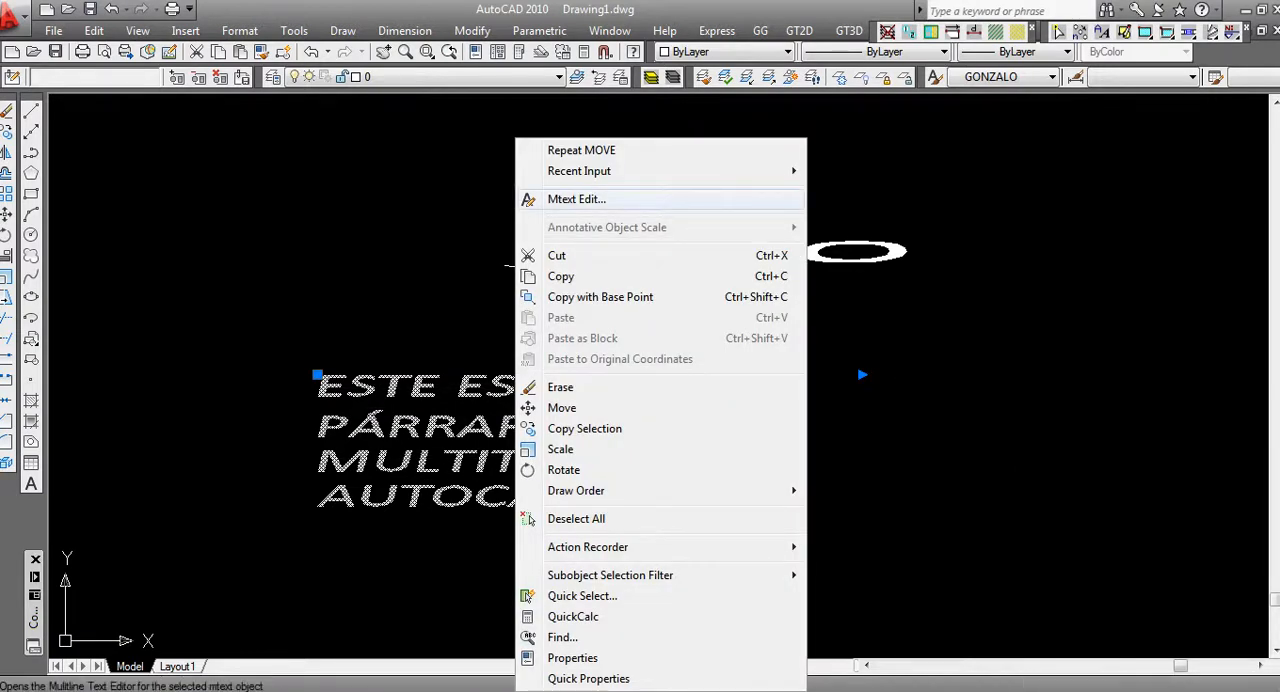
click(576, 199)
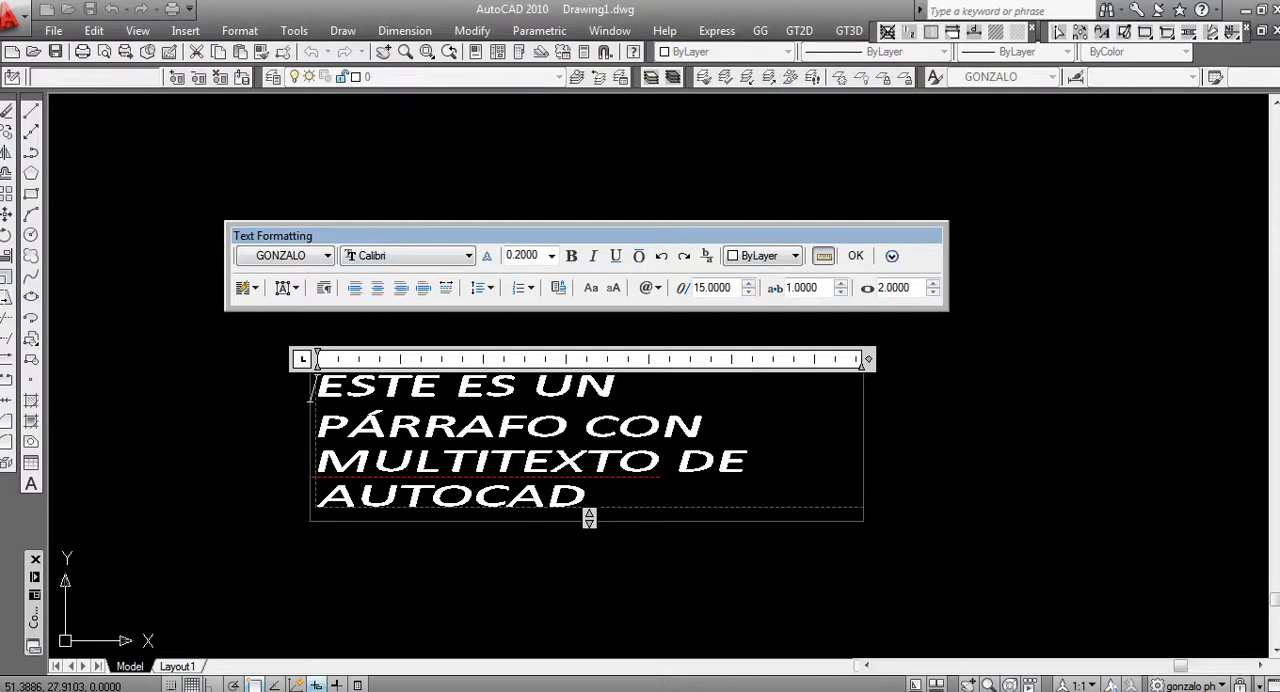
drag(592, 498, 316, 386)
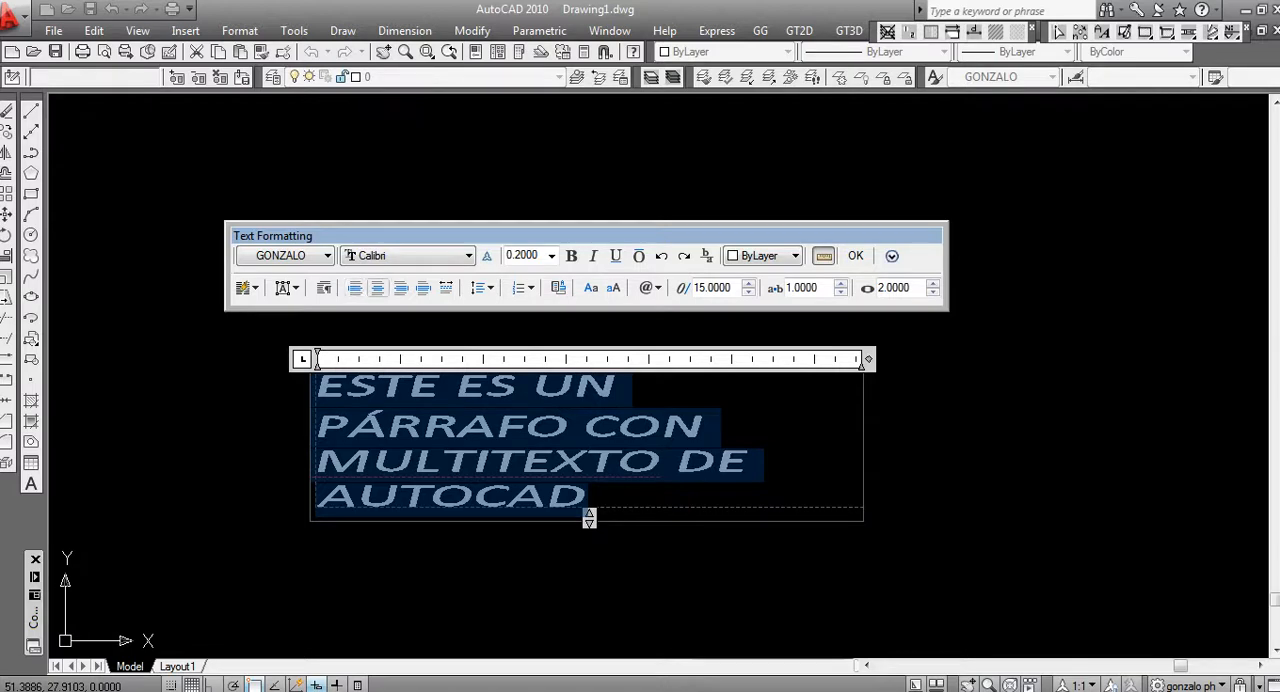
click(377, 287)
click(400, 287)
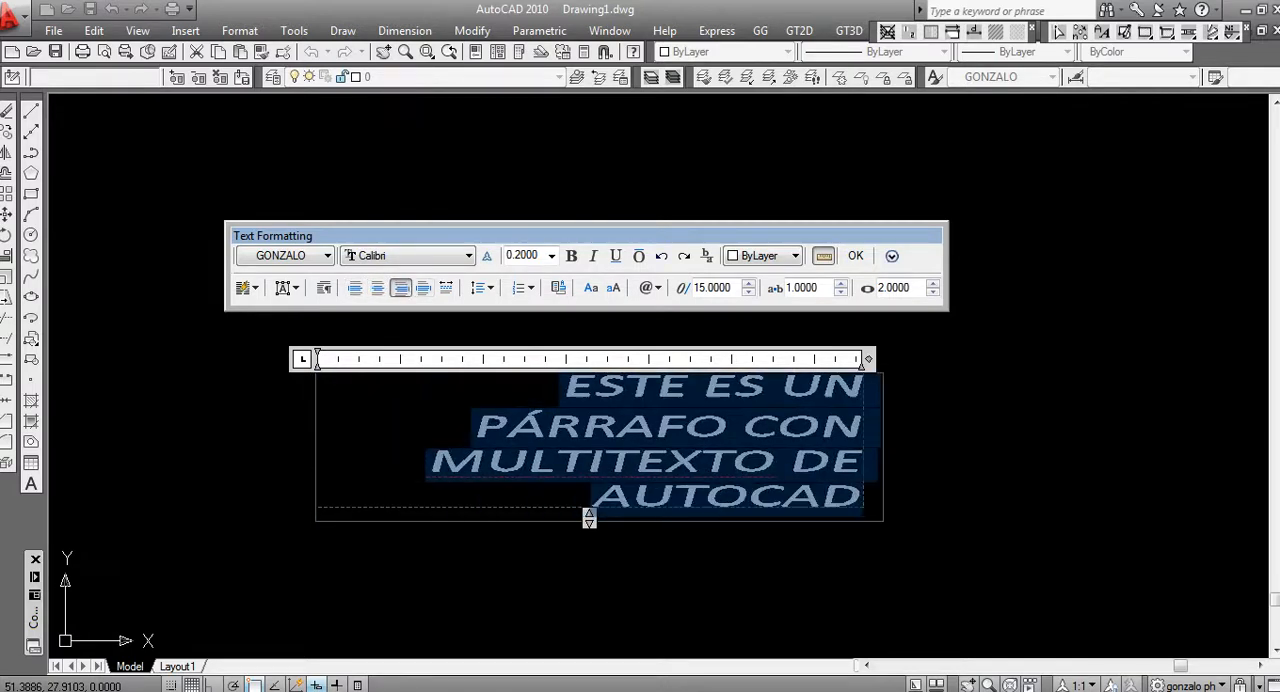
click(423, 287)
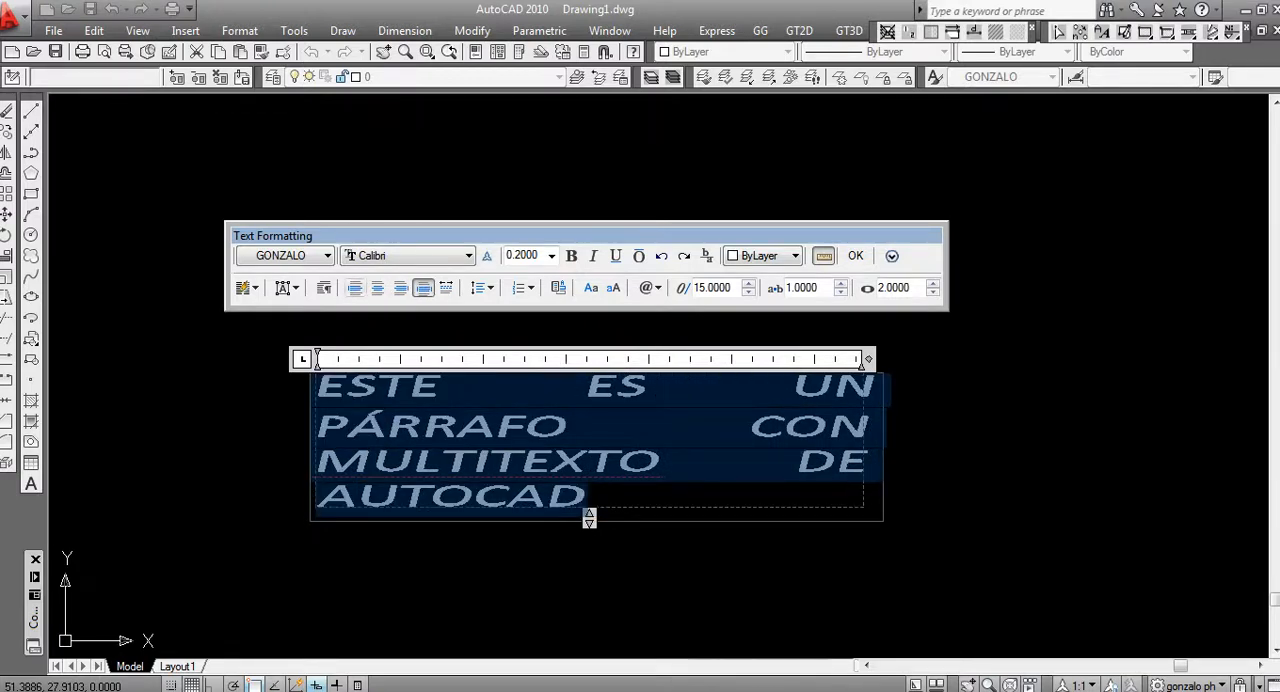
click(355, 287)
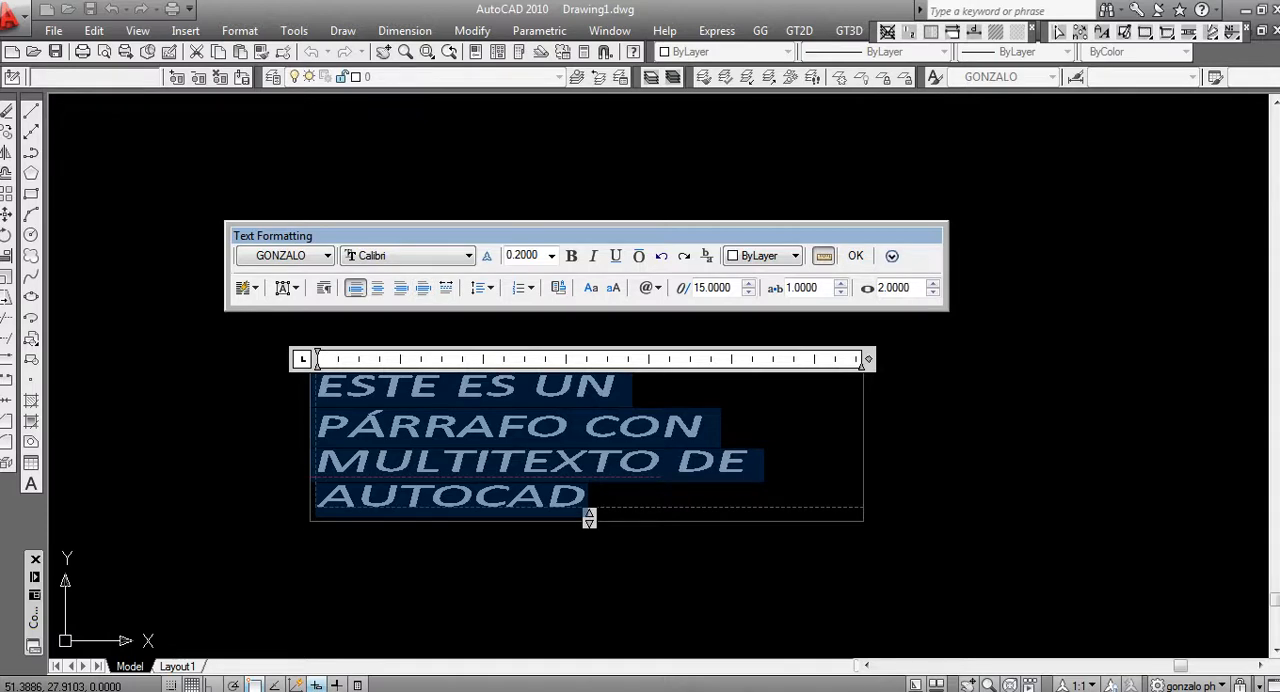
click(552, 465)
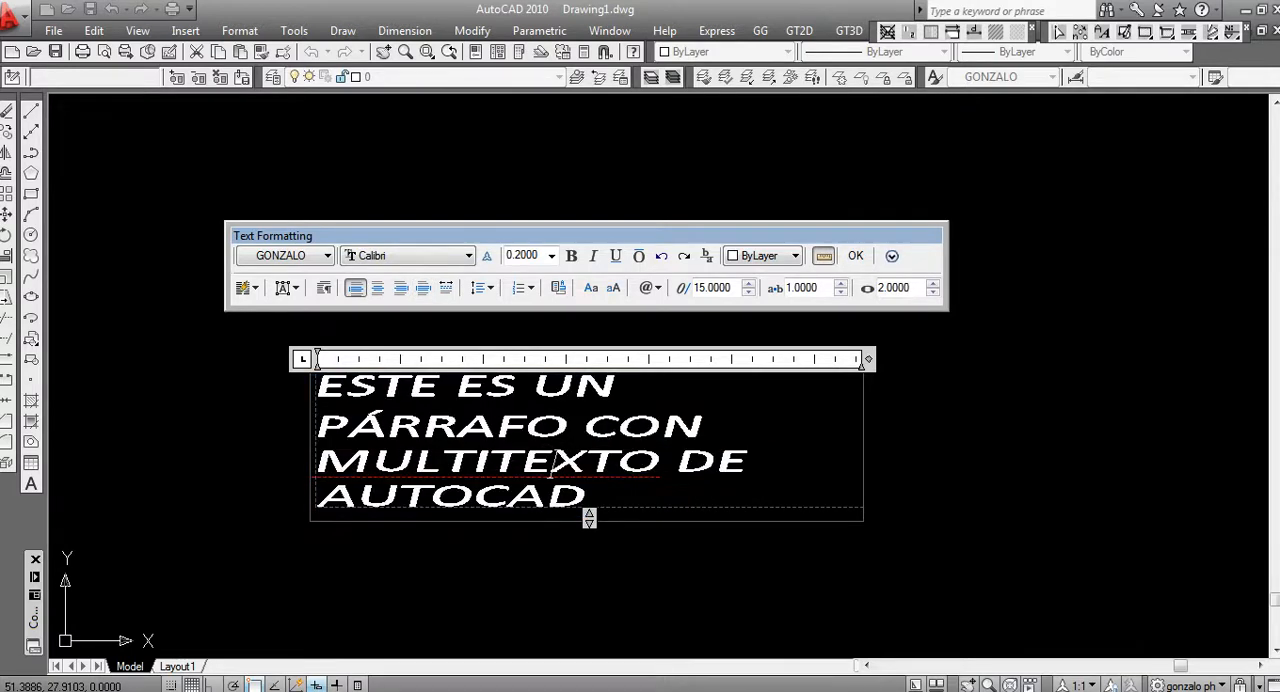
Set the text height of "PÁRRAFO CON MULTITEXTO DE AUTOCAD" to 0.1 within the paragraph
drag(586, 497, 316, 428)
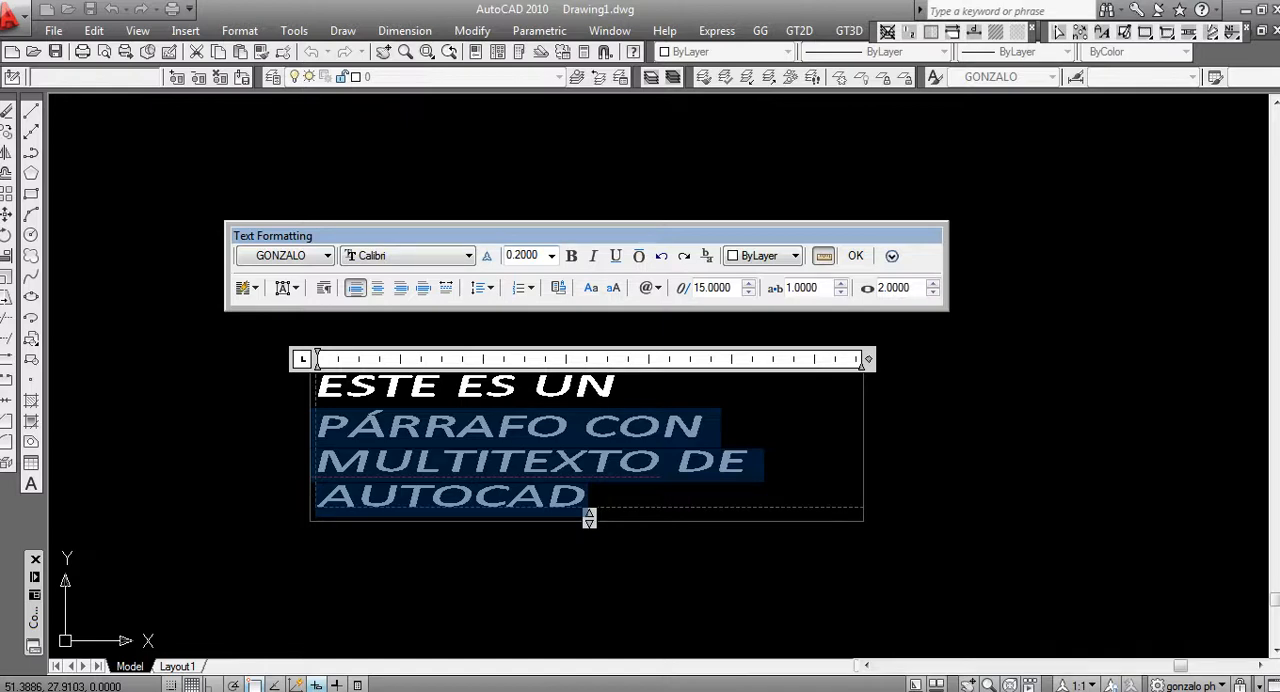
click(523, 256)
key(BackSpace)
text(.1)
key(Return)
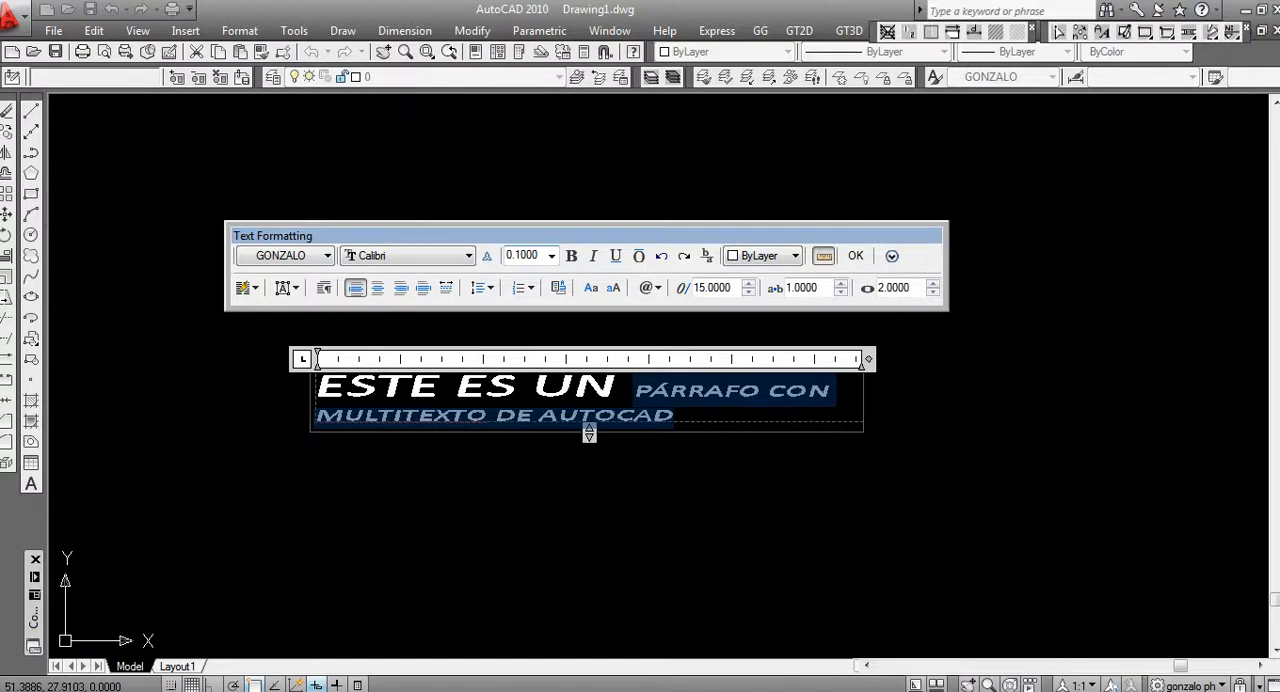
click(619, 386)
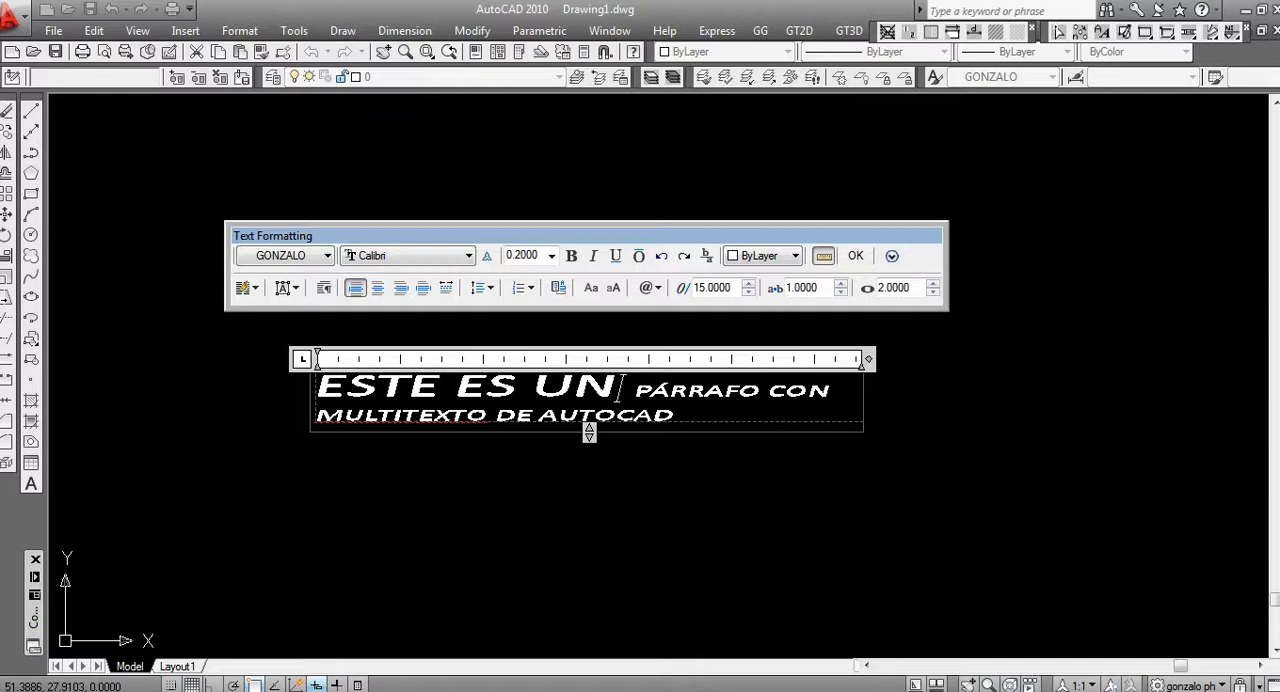
Make the characters "E AUTO" in the paragraph's second line bold and italic, and finish editing
drag(580, 417, 517, 417)
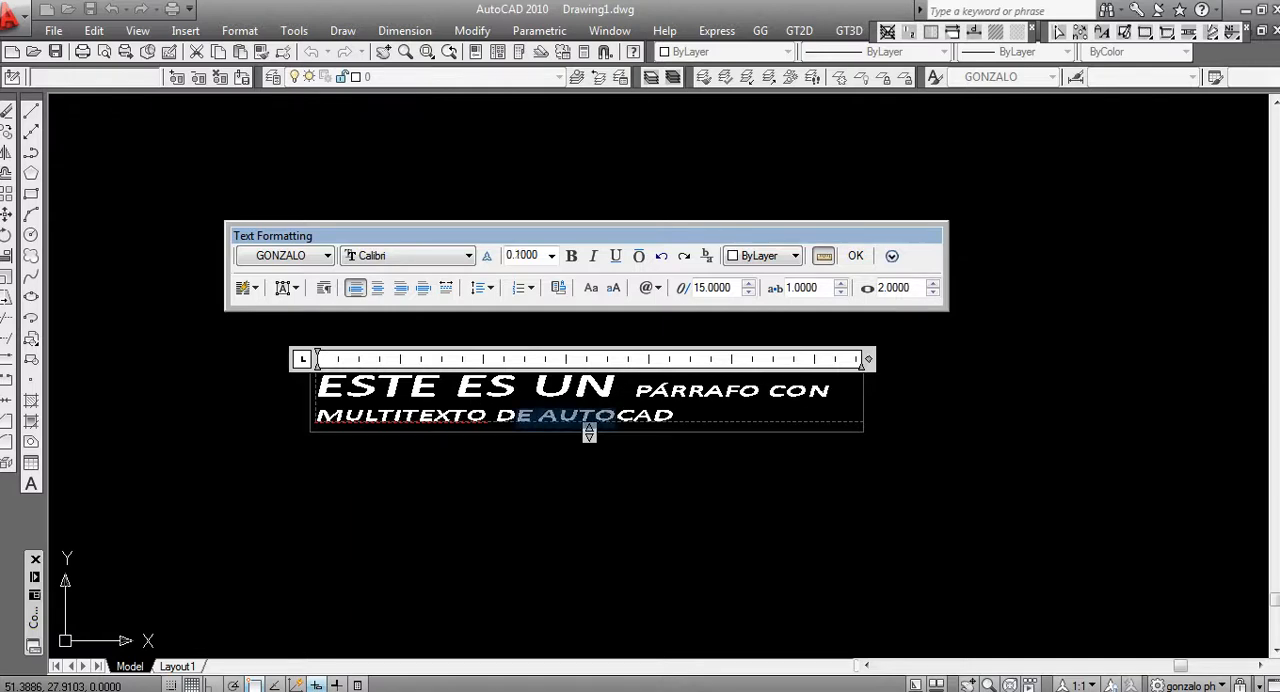
click(571, 256)
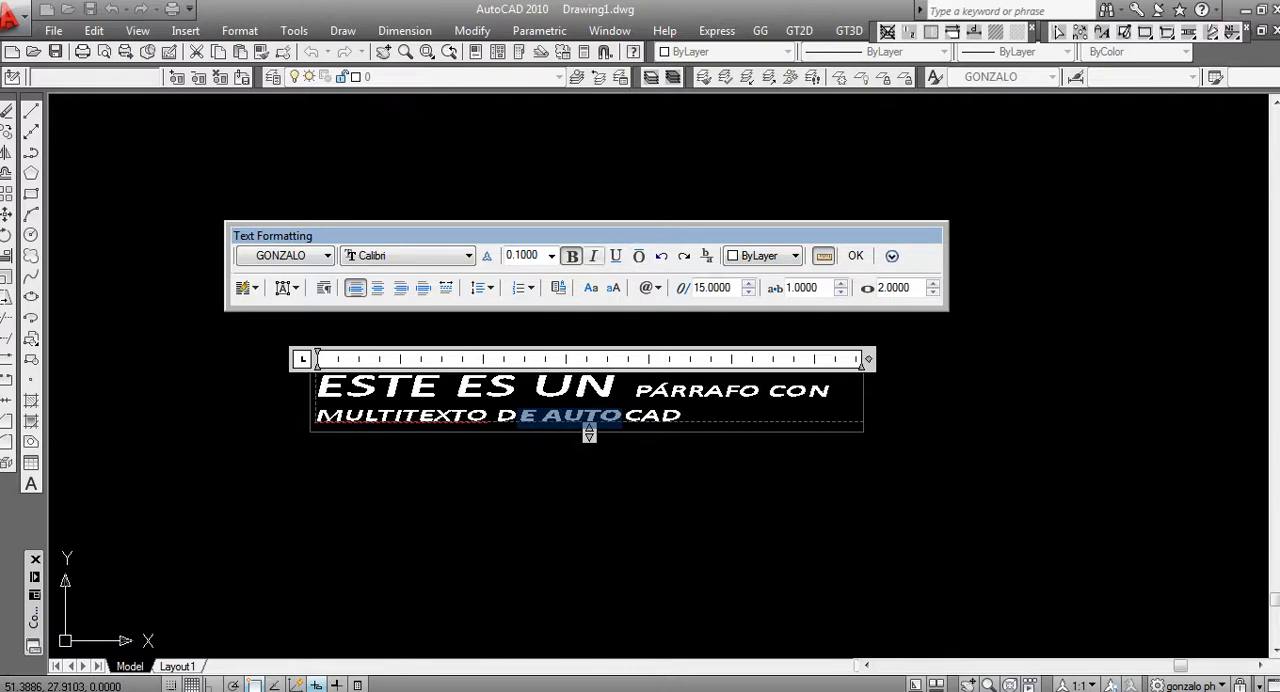
click(593, 256)
click(603, 443)
scroll(571, 420, up, 3)
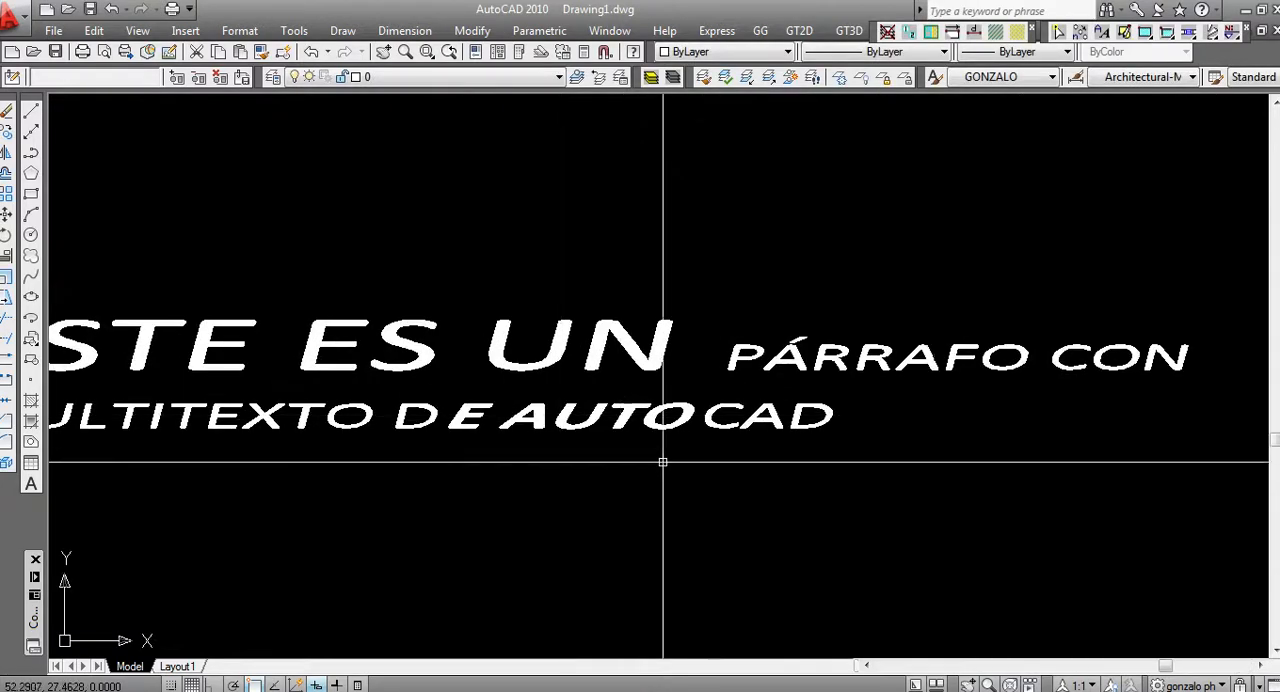
scroll(663, 462, down, 3)
scroll(643, 443, up, 2)
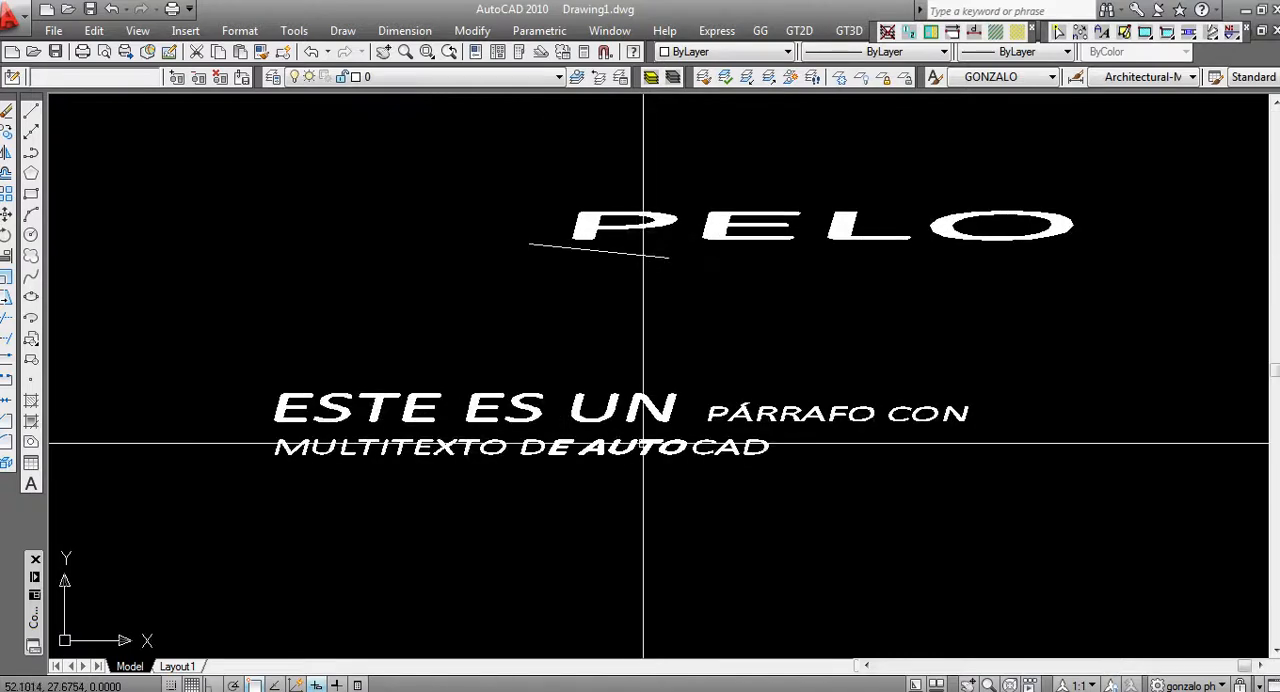
Narrow the formatted paragraph's column width to about 2.7 units and deselect it
click(584, 412)
scroll(595, 440, down, 2)
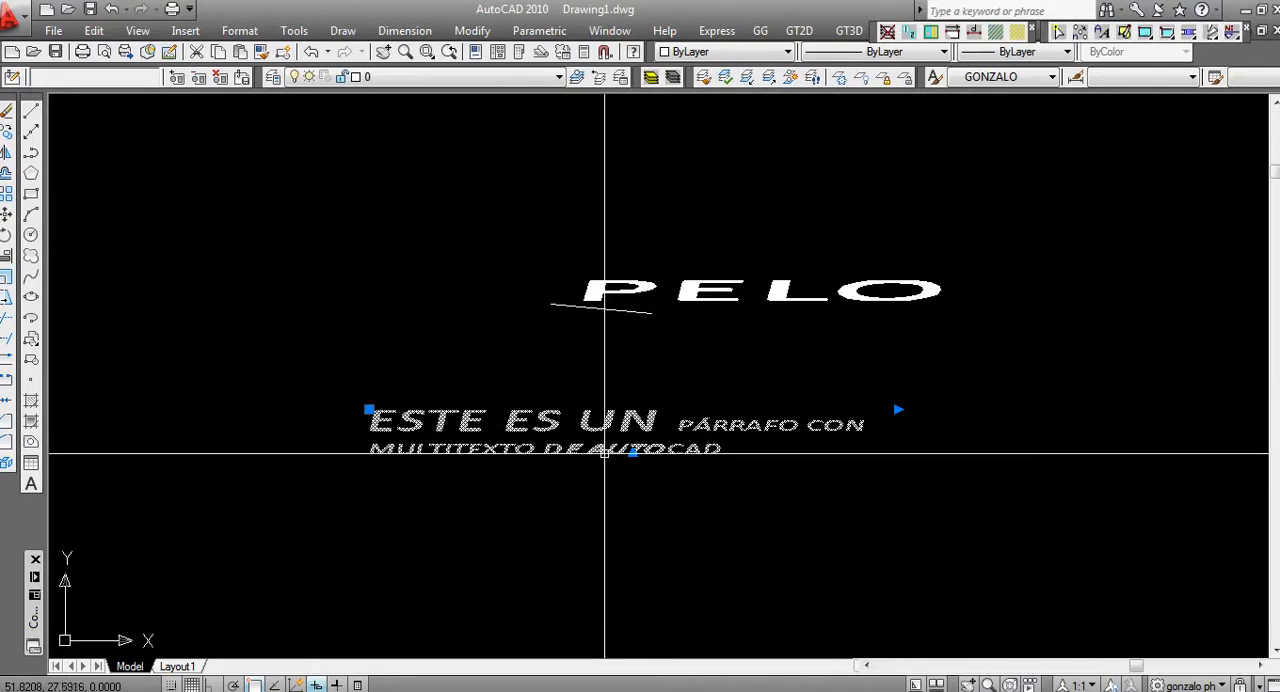
click(897, 409)
click(646, 405)
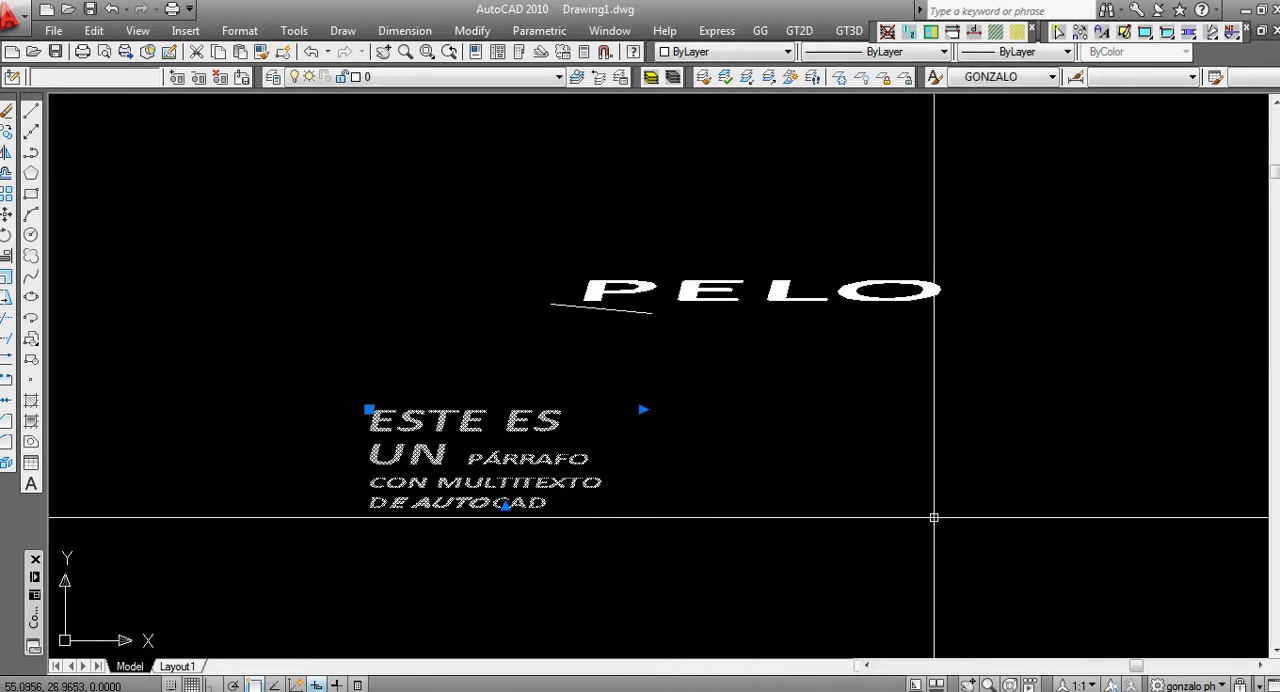
key(Escape)
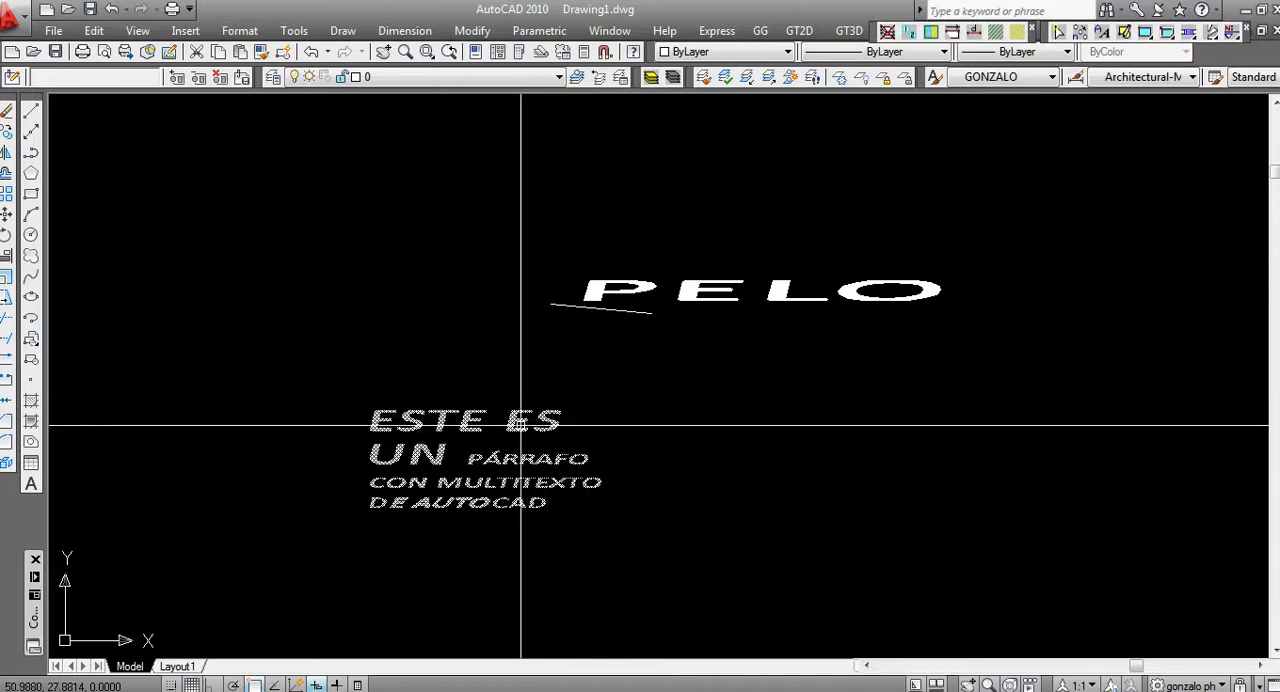
Draw a rectangle about 2.72 by 1.35 units in the empty area to the right of the multiline paragraph
middle_drag(580, 489, 524, 405)
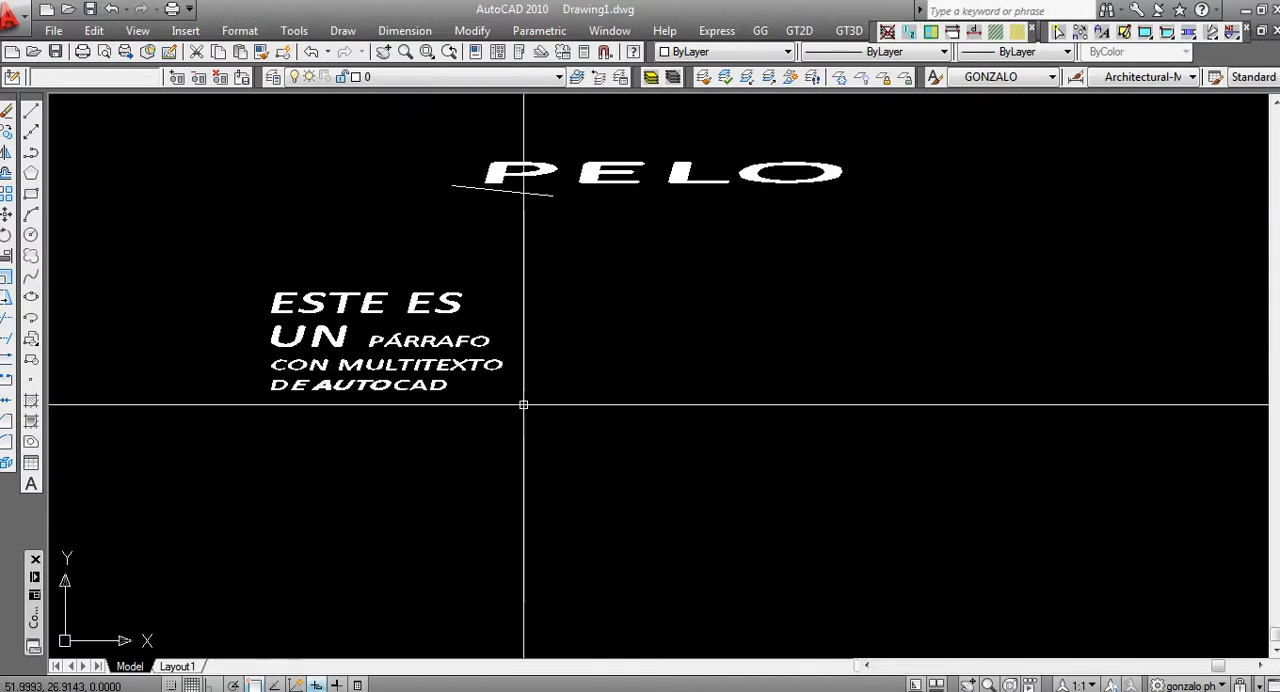
click(31, 194)
click(849, 276)
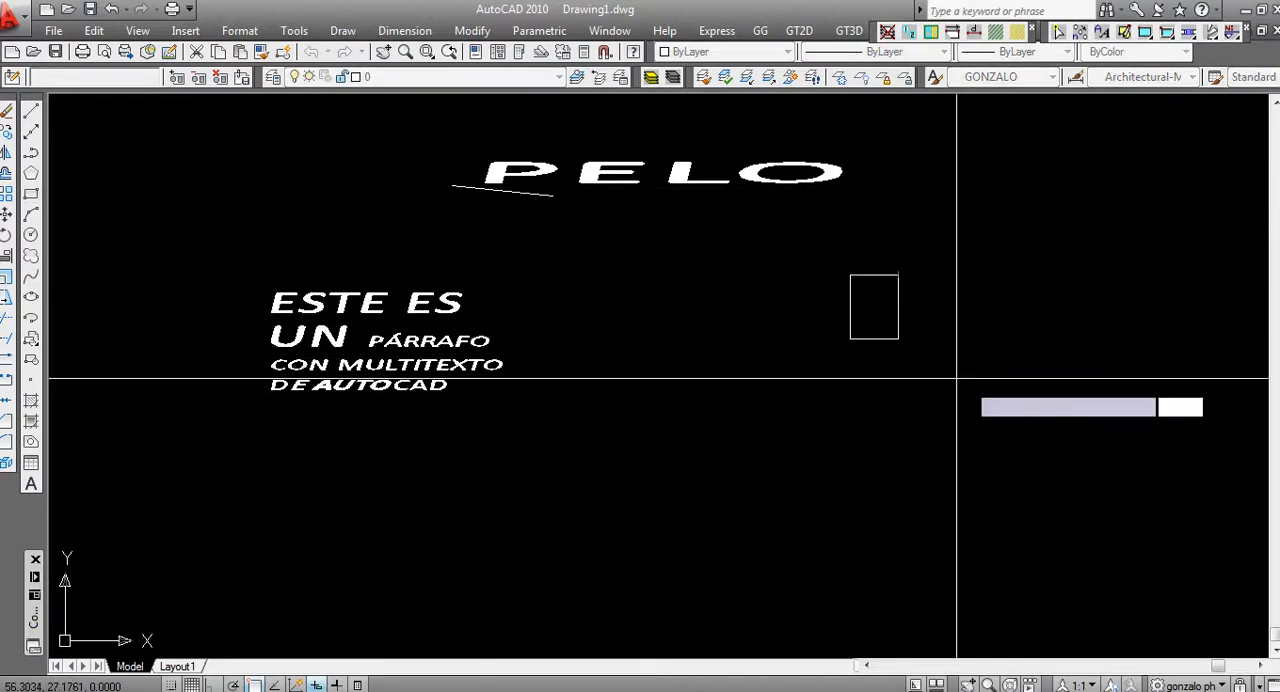
click(1123, 437)
List the new rectangle's object data, including its area and perimeter, and dismiss the listing
text(LIST)
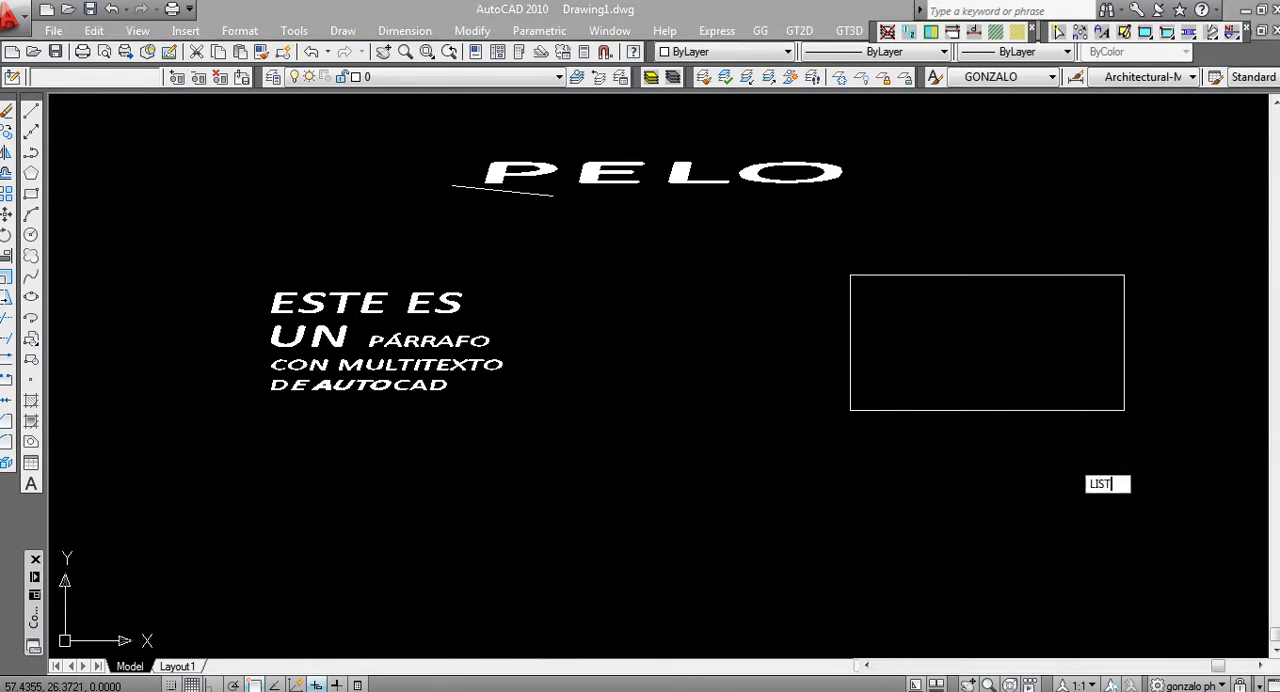
key(Return)
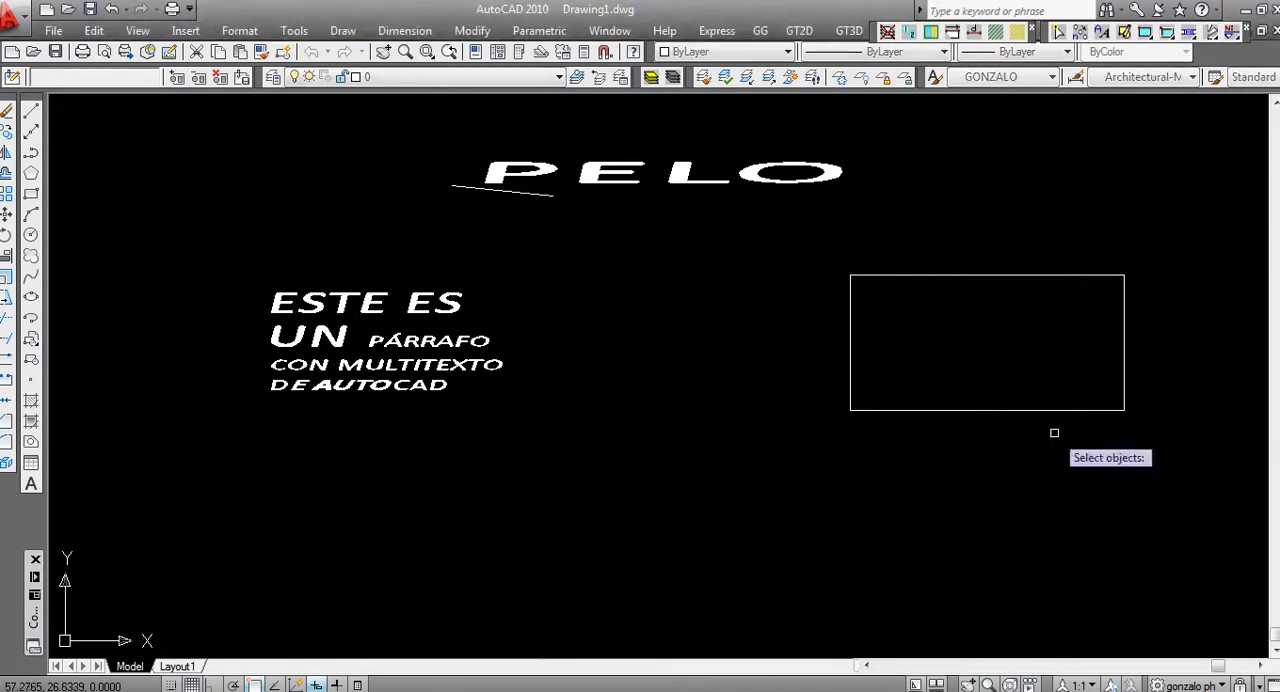
click(1011, 409)
key(Return)
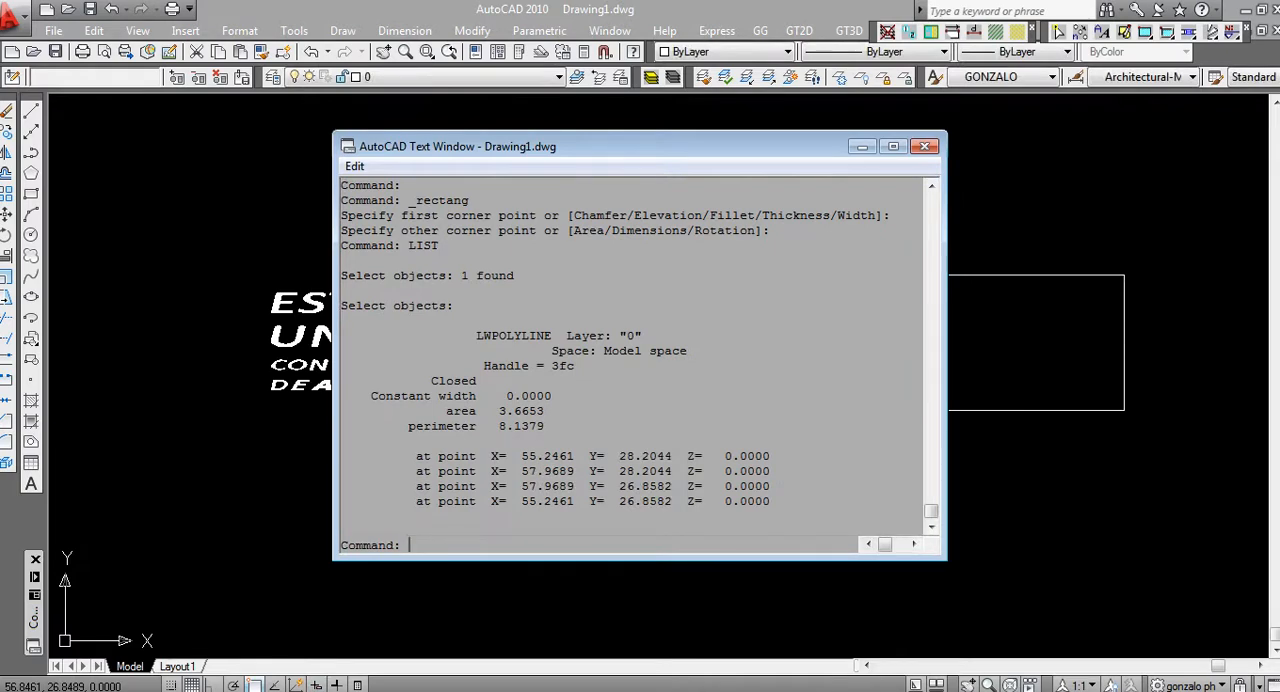
click(924, 146)
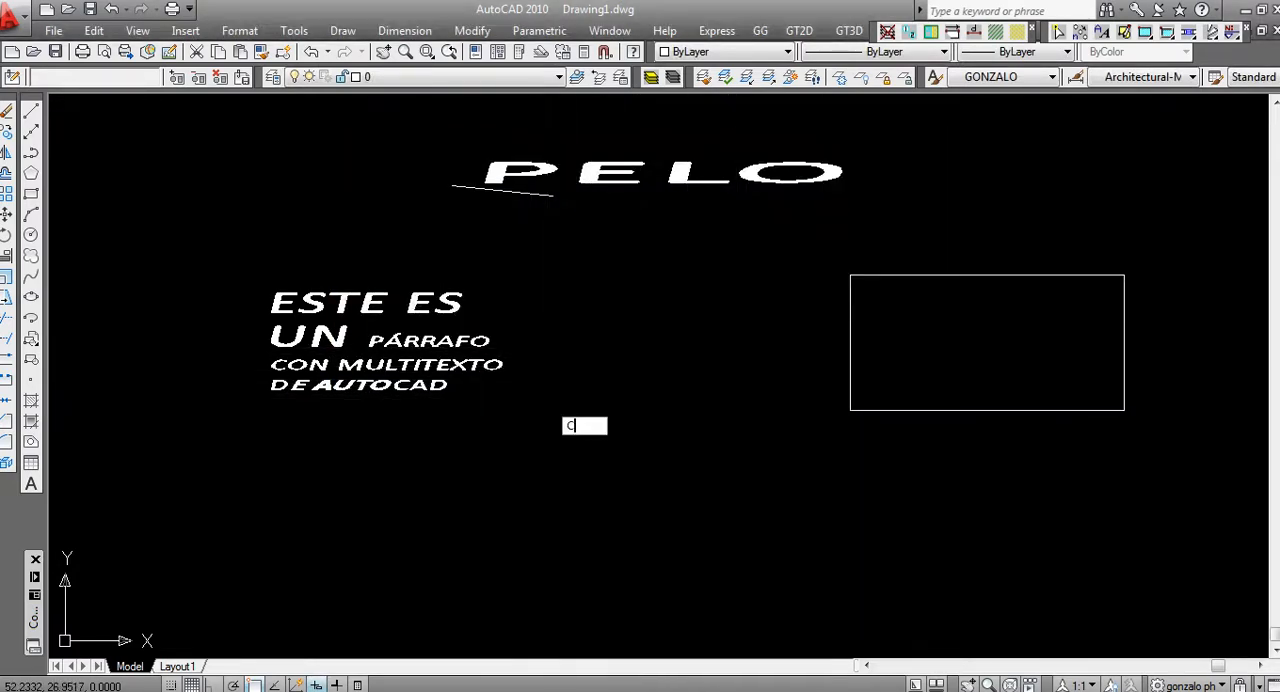
Copy the formatted multiline paragraph straight below the original and end the copy command
click(591, 283)
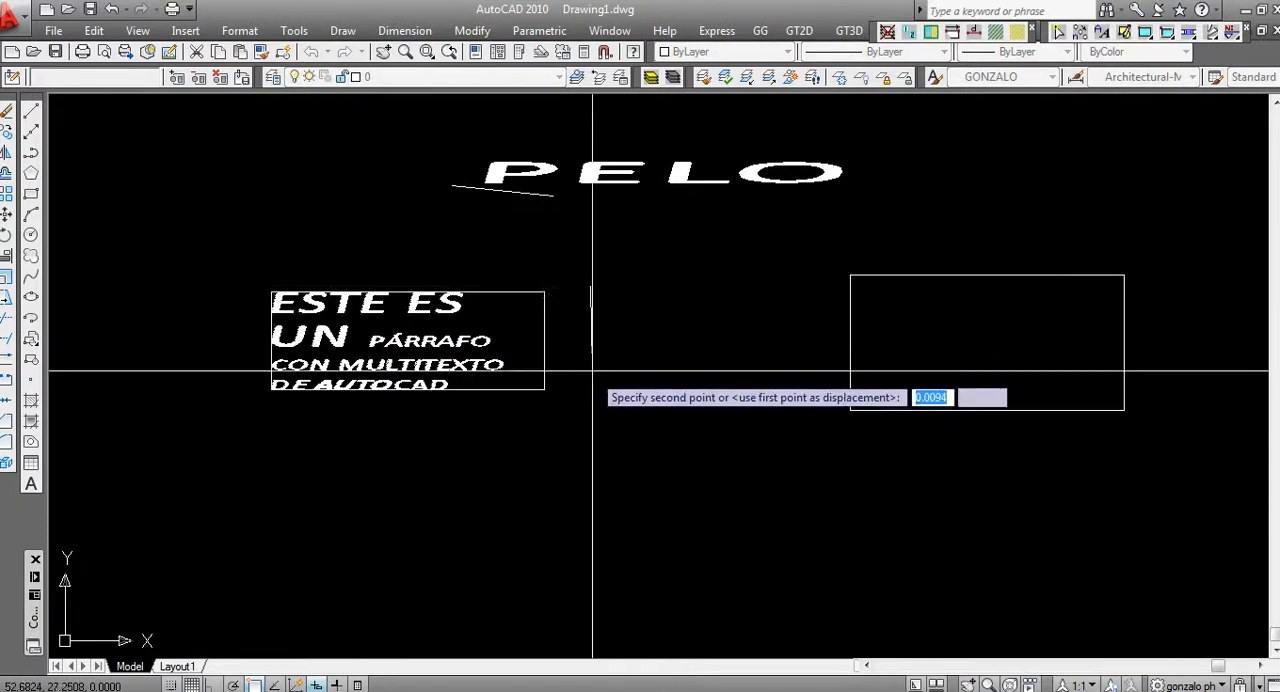
click(591, 423)
key(Escape)
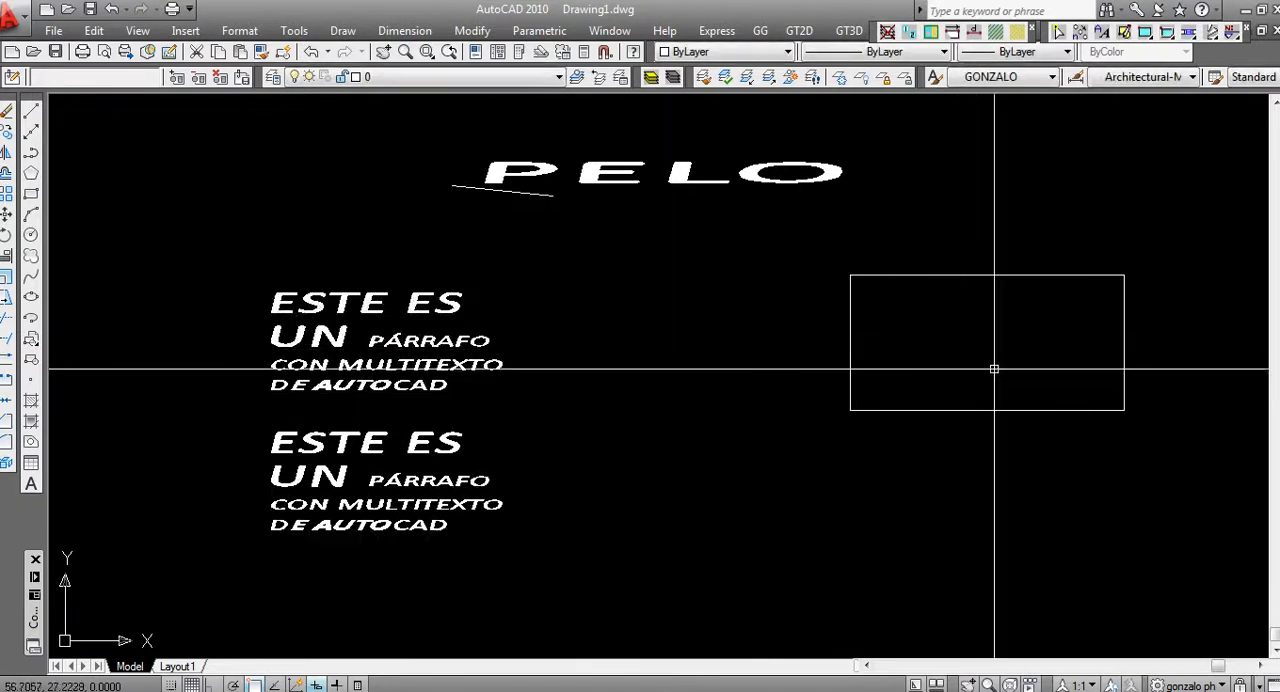
Copy the rectangle straight down so a second one sits just below the original, and end the copy command
key(space)
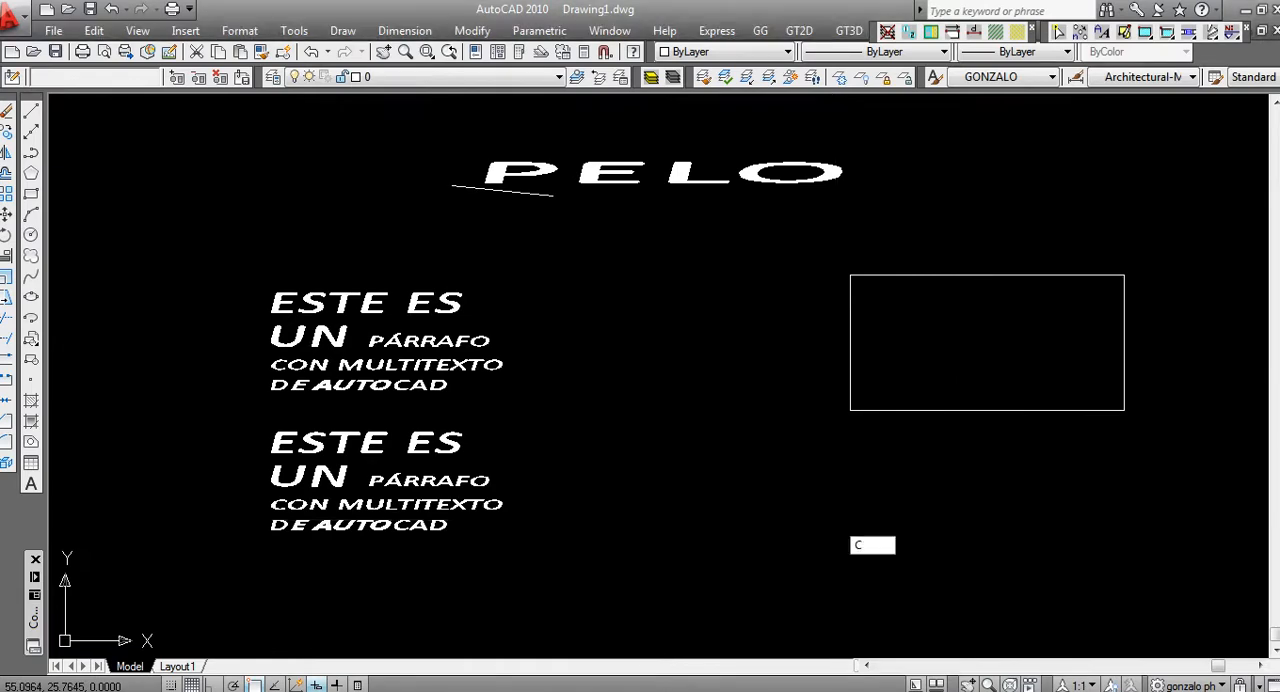
click(880, 391)
click(761, 560)
key(Return)
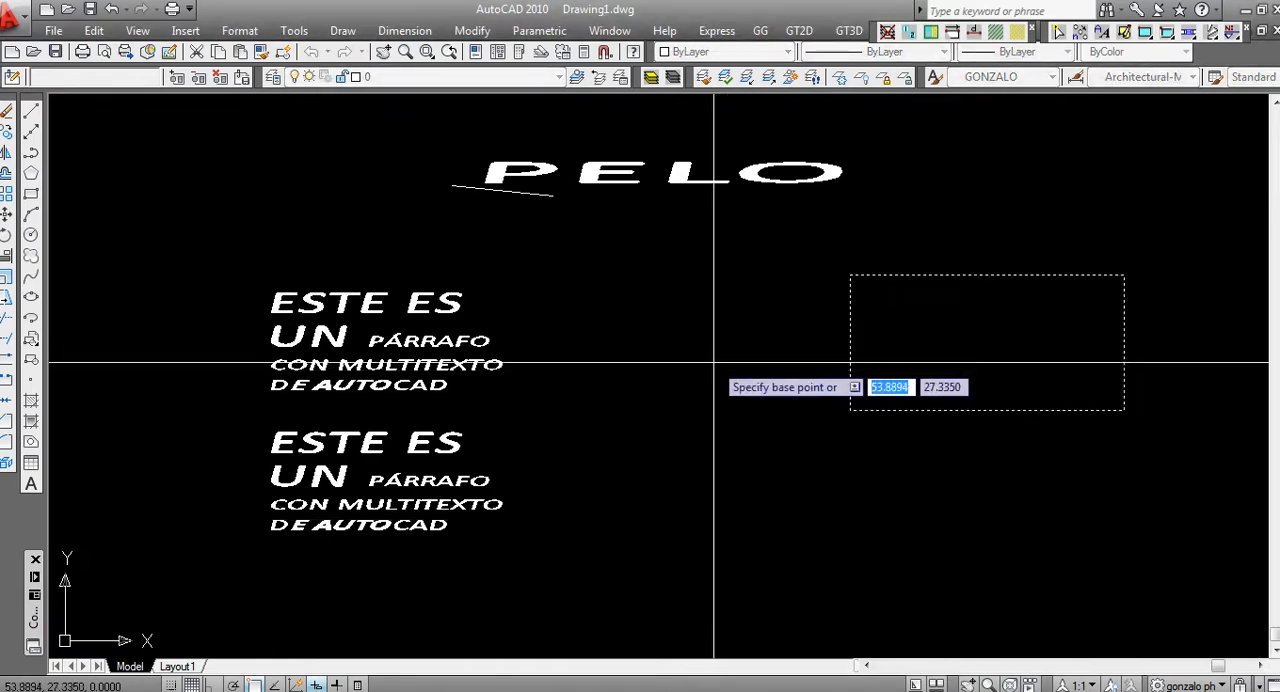
click(706, 362)
click(706, 536)
key(Escape)
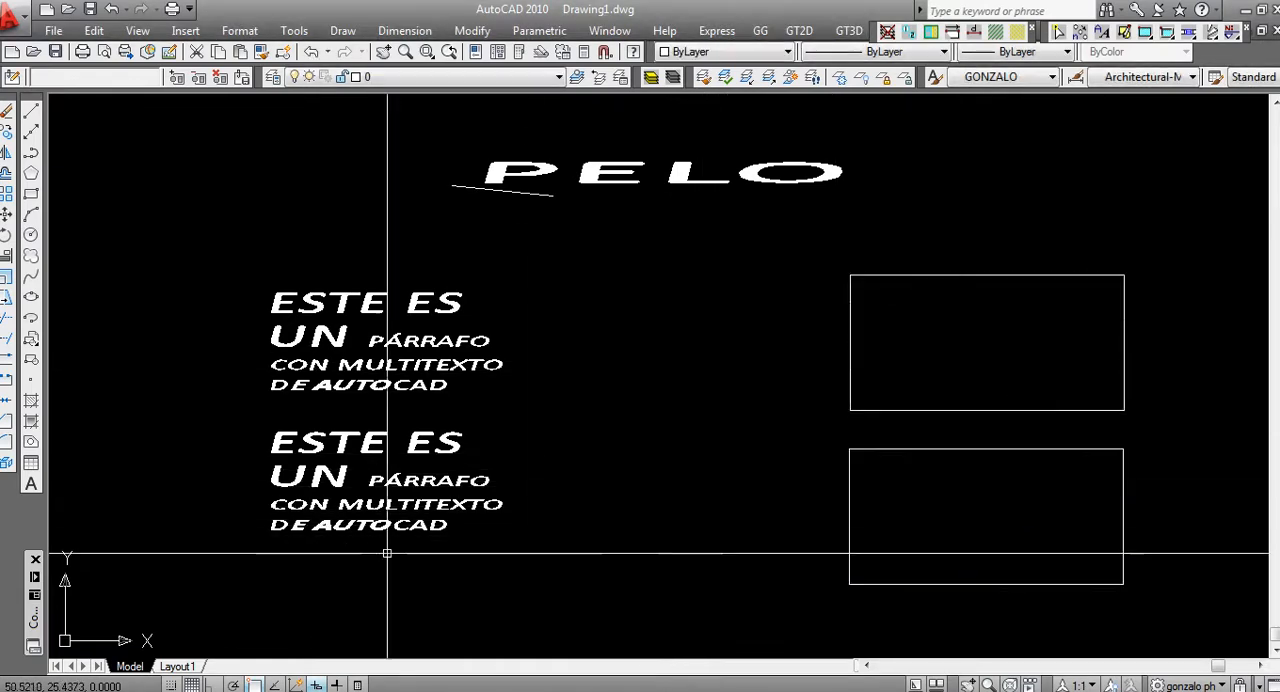
Replace all the text of the lower paragraph copy with "ÁREA BASE:"
click(411, 502)
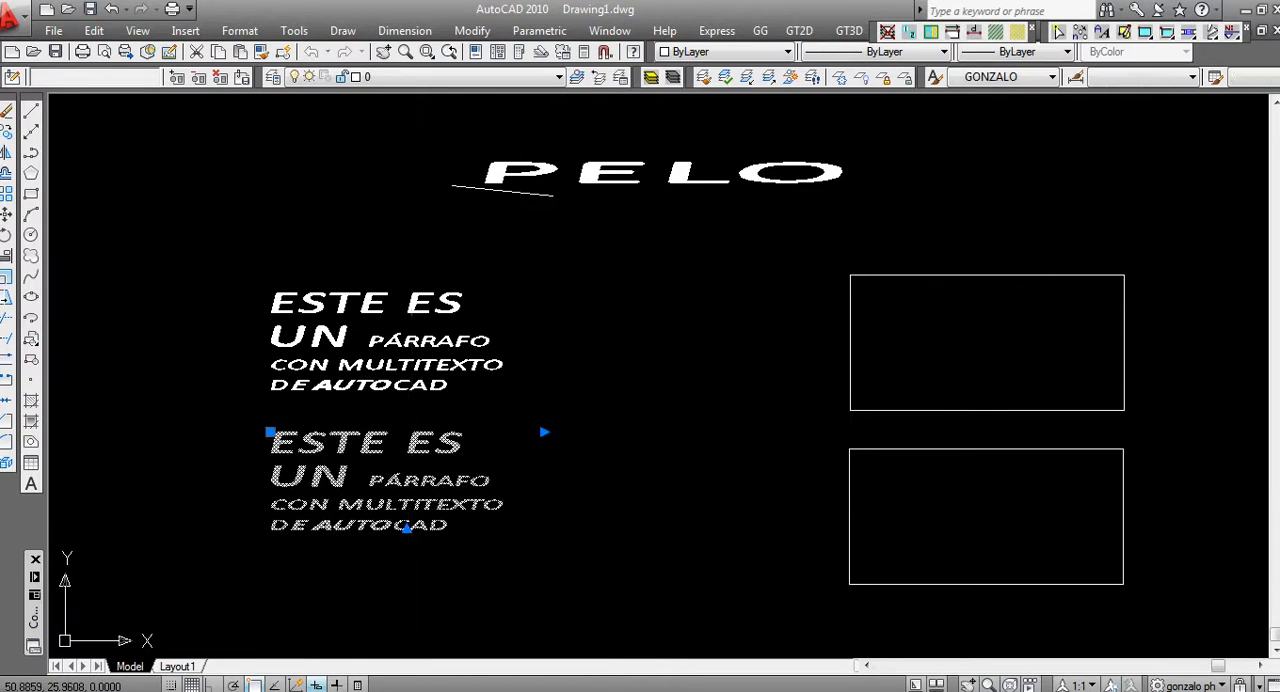
double_click(411, 502)
key(ctrl+a)
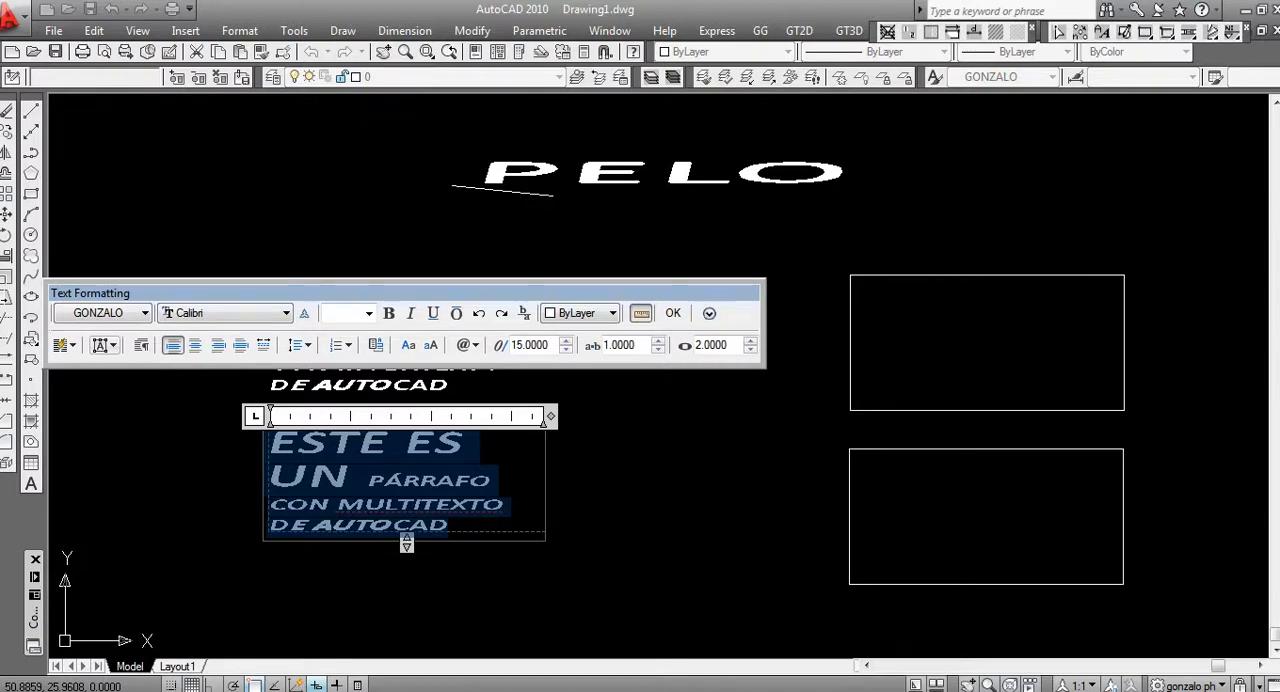
text(ÁREA)
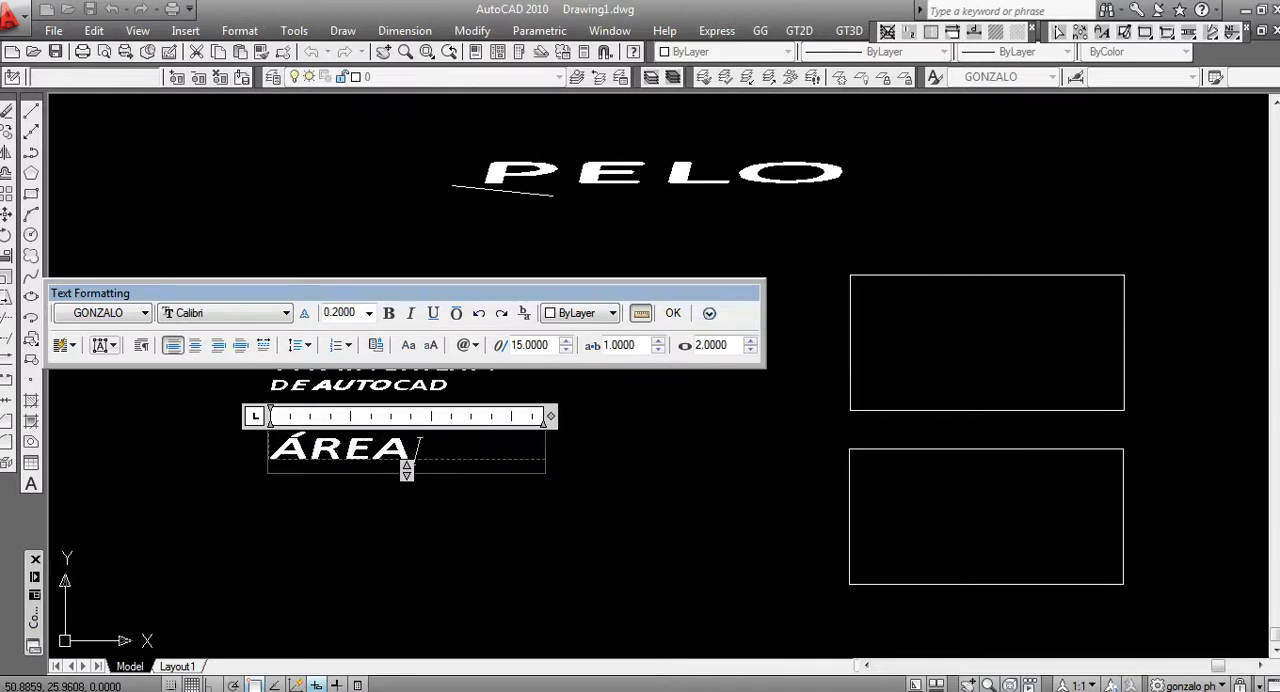
text( BASE)
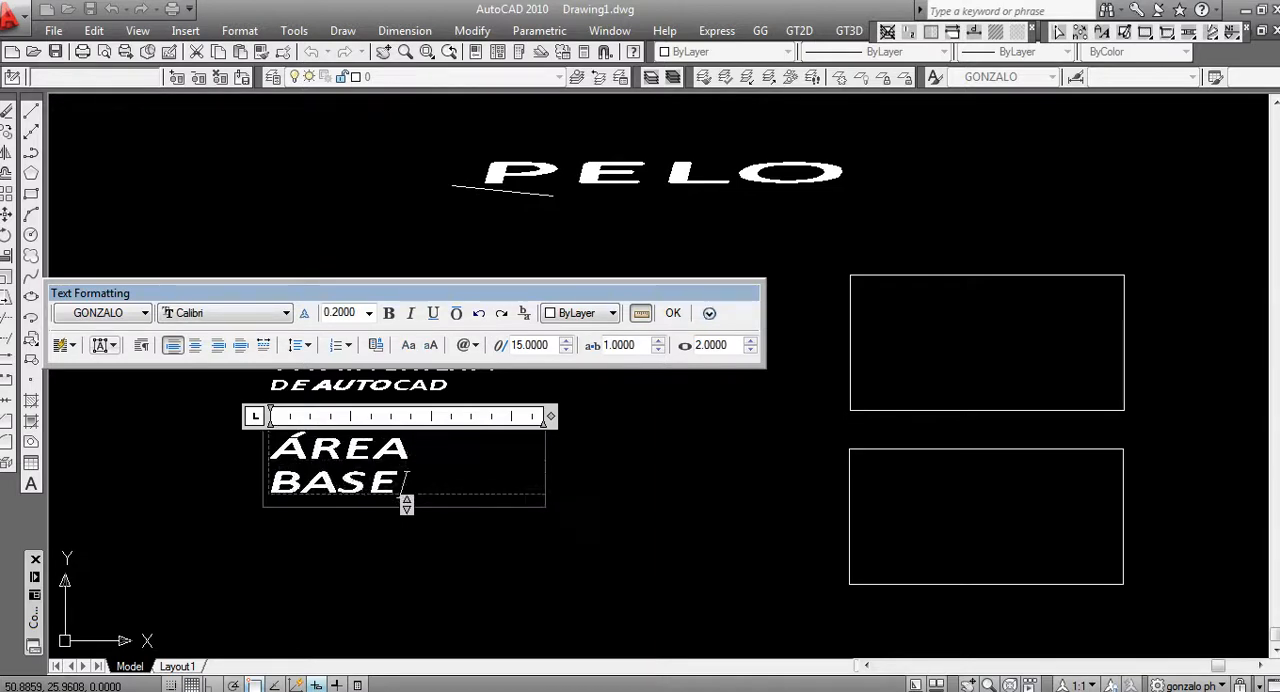
text(:)
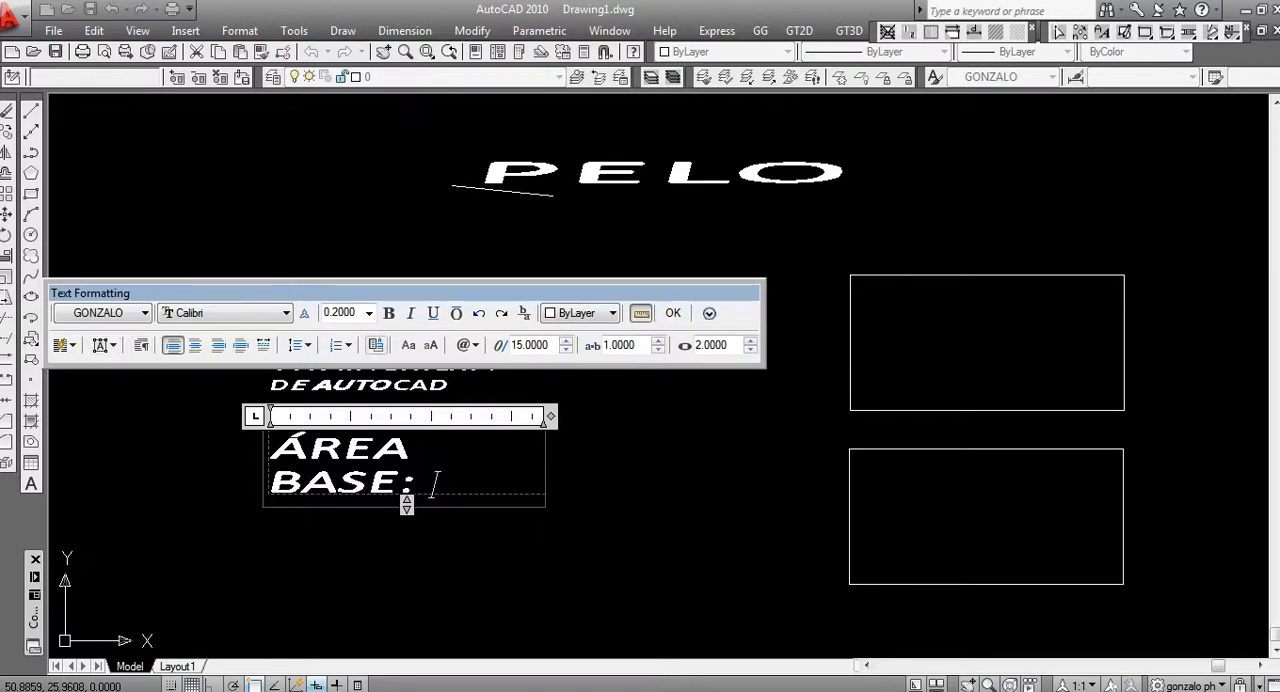
Begin an Object field after "ÁREA BASE:" and link it to the upper rectangle
drag(397, 293, 458, 224)
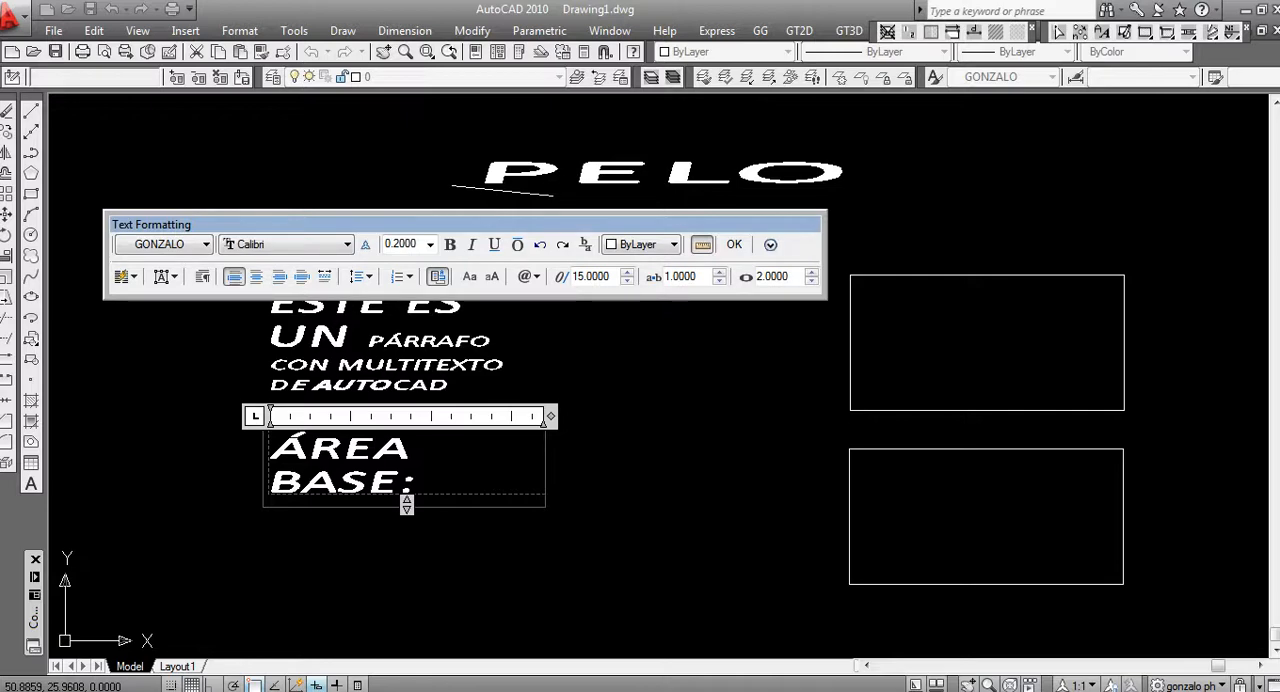
key(ctrl+f)
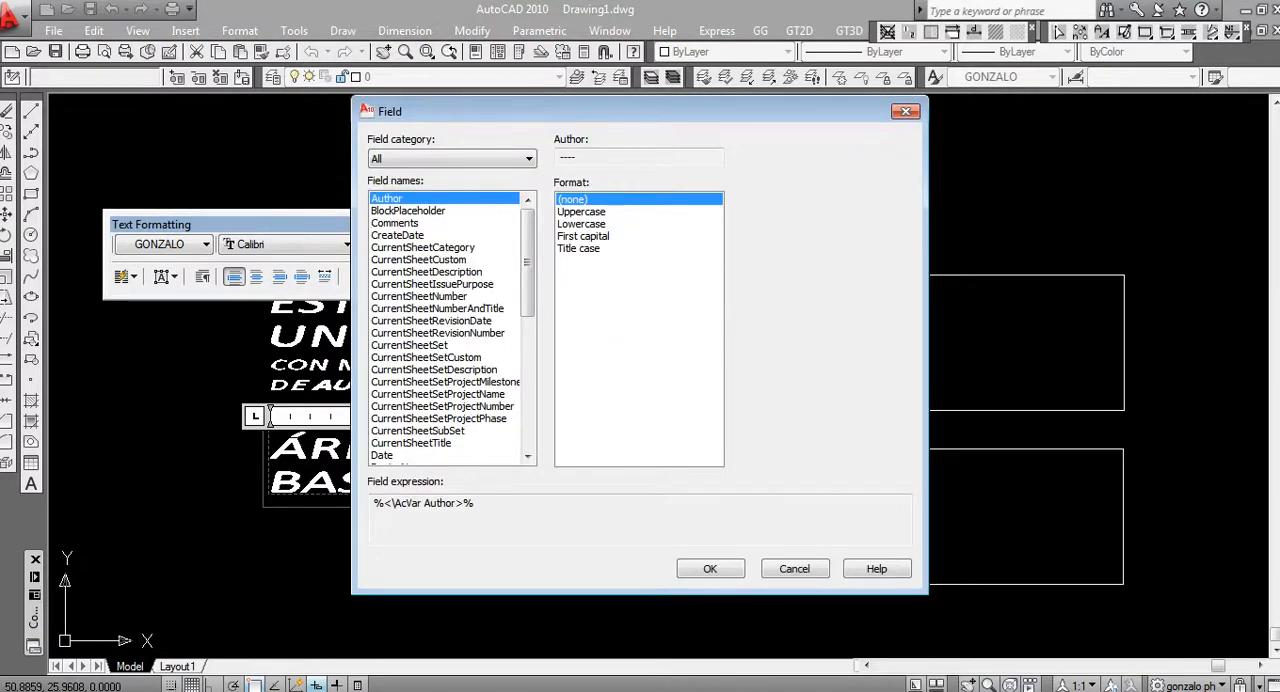
scroll(452, 328, down, 10)
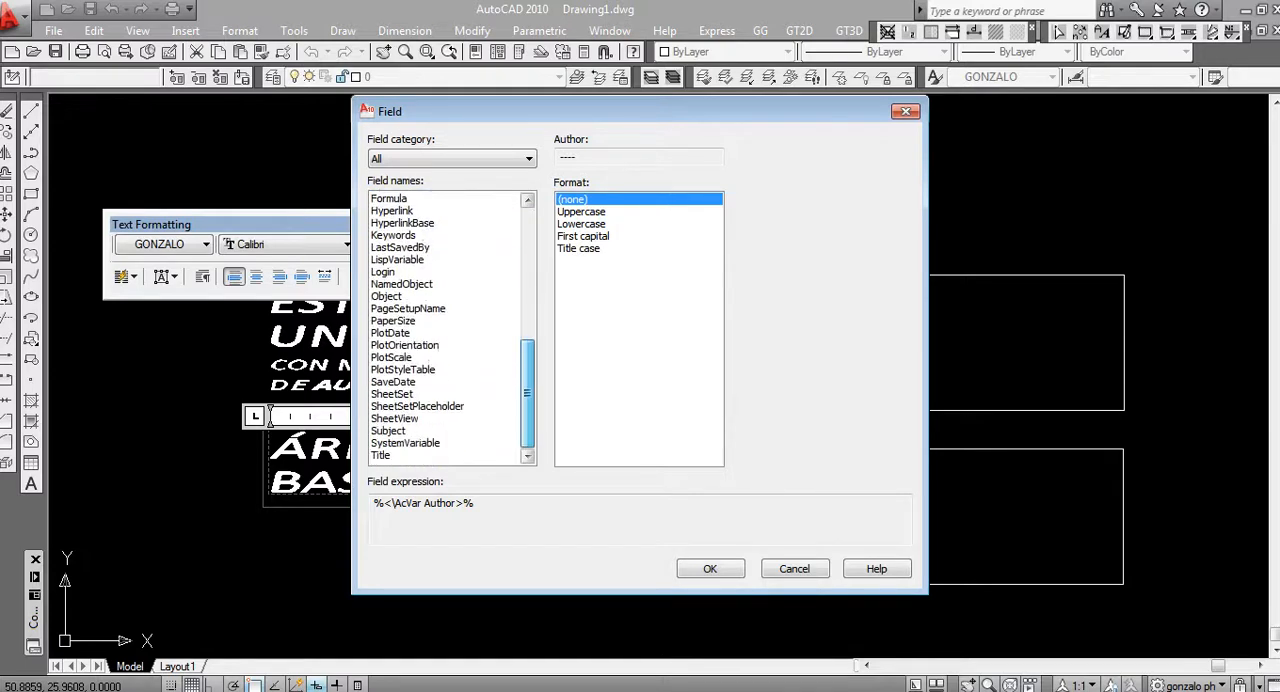
scroll(452, 328, up, 10)
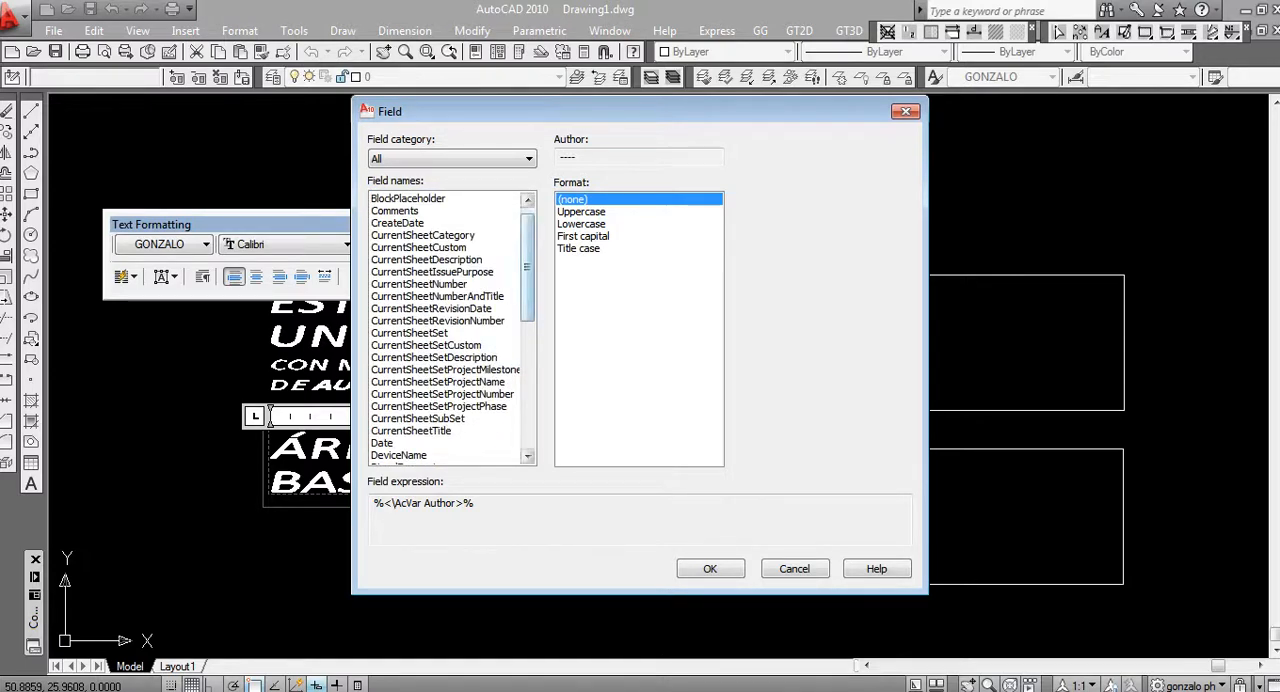
scroll(452, 328, down, 7)
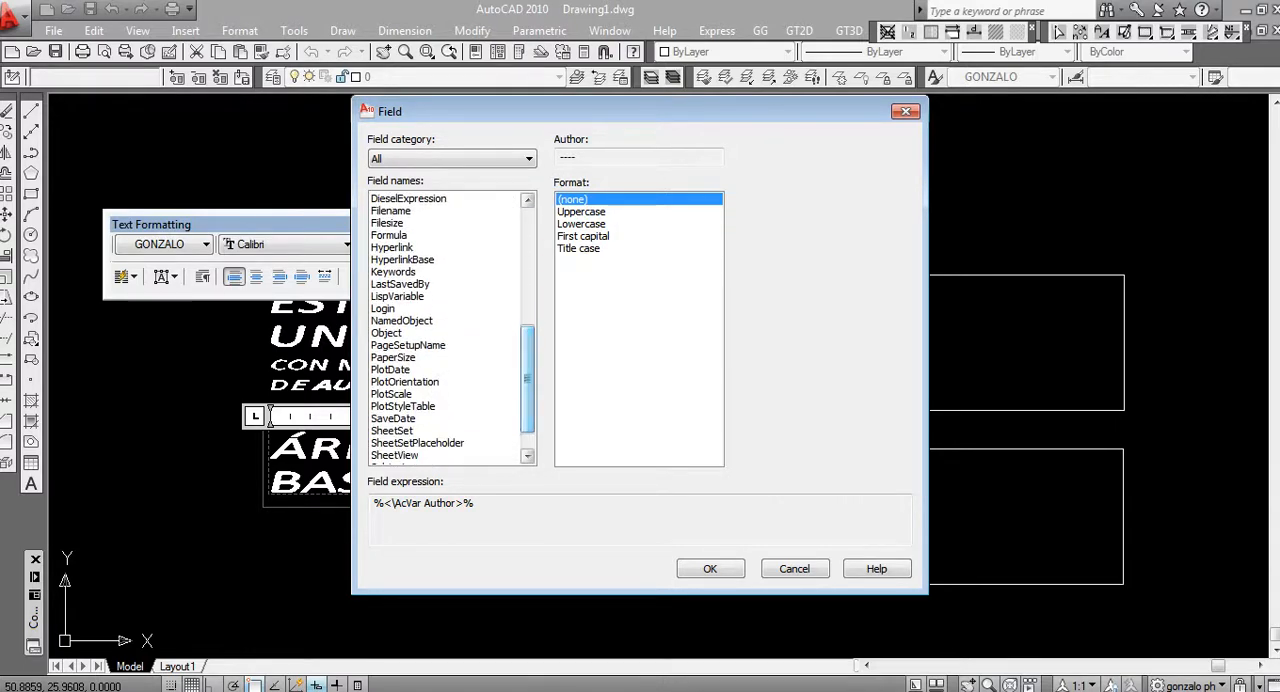
click(400, 332)
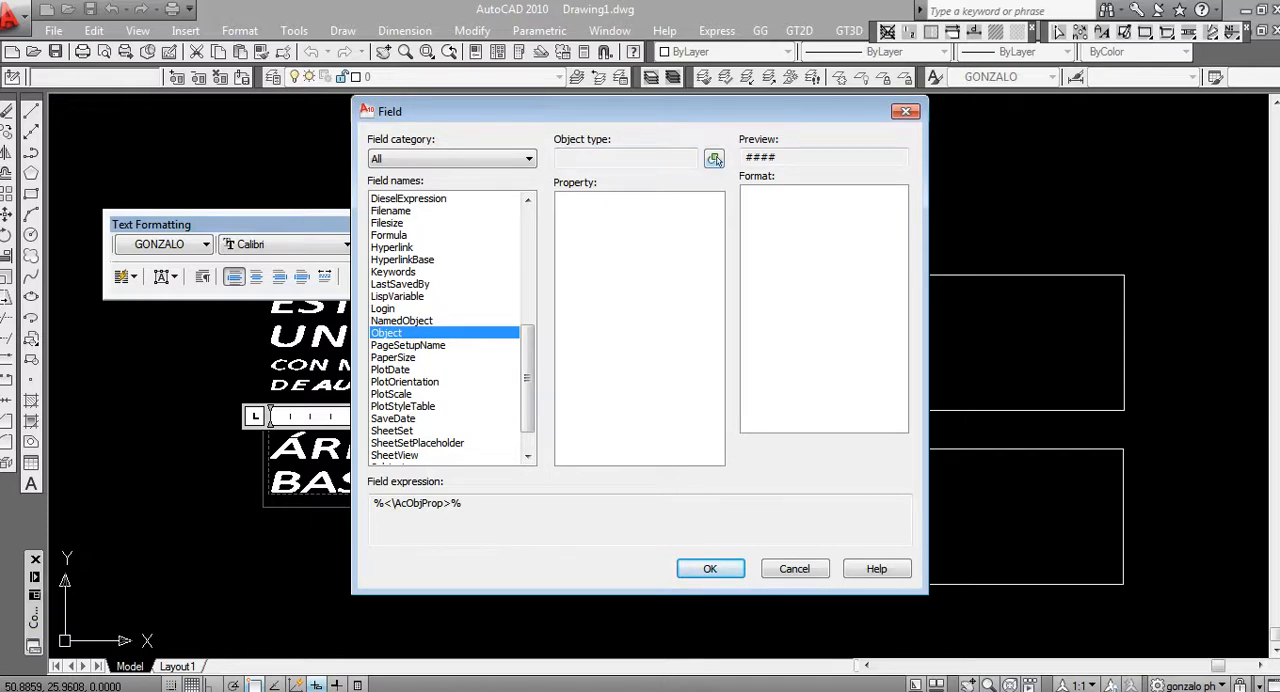
click(714, 160)
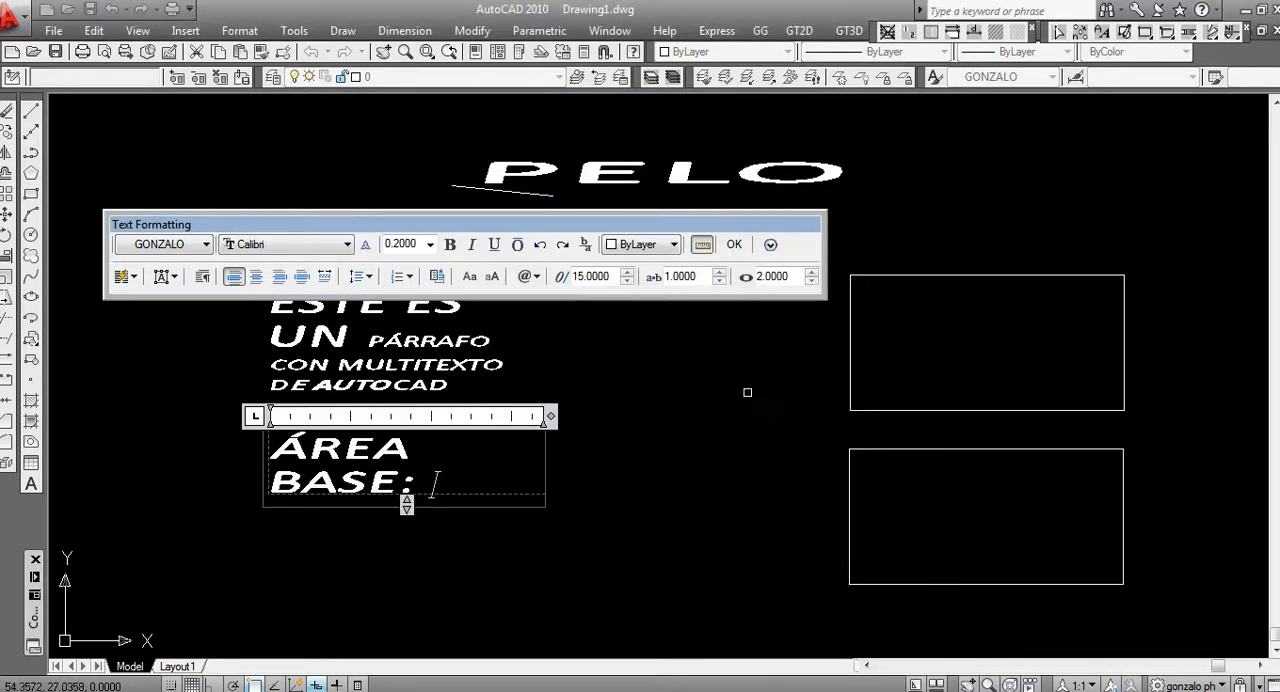
click(849, 406)
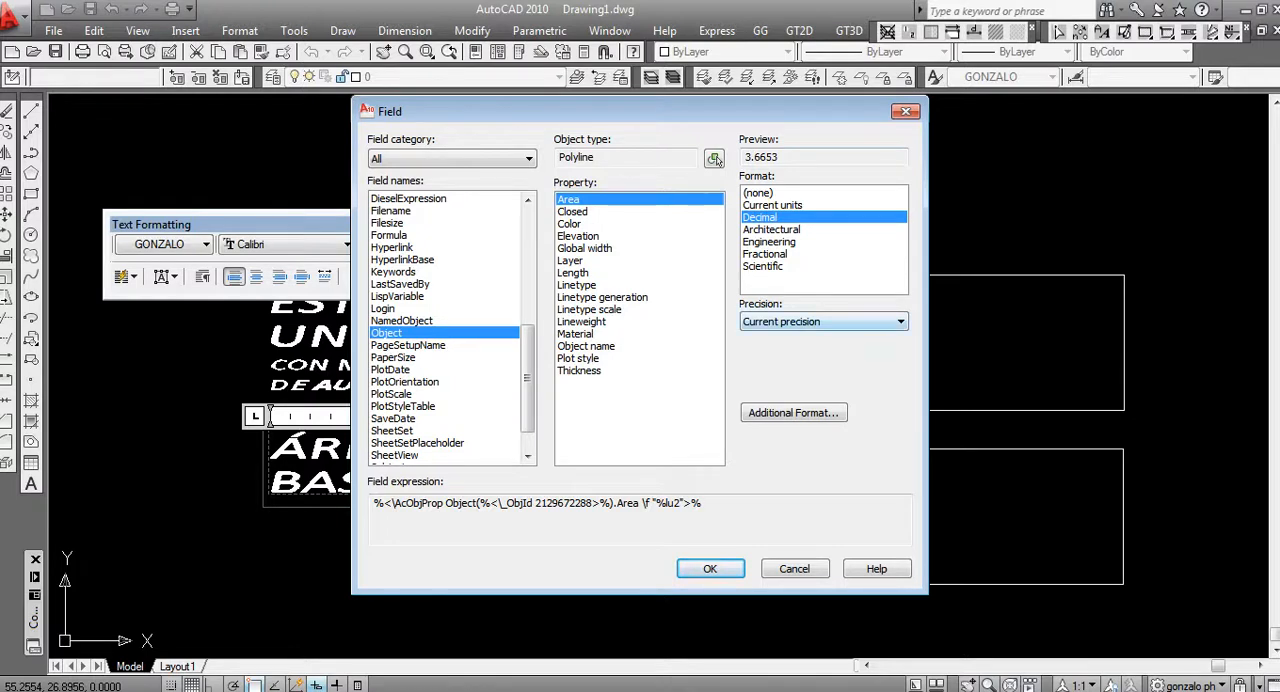
Insert the rectangle's Area as a Decimal field with 0.00 precision, append "m2", and finish editing the text
click(824, 321)
click(790, 377)
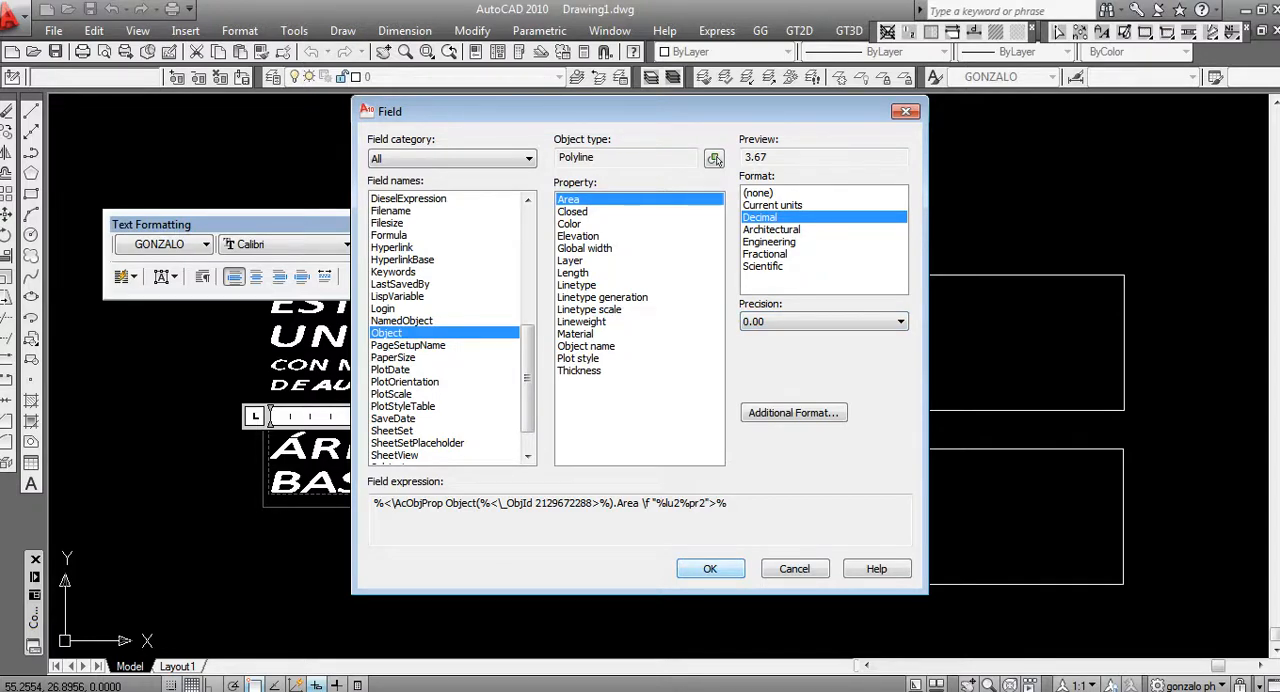
click(710, 568)
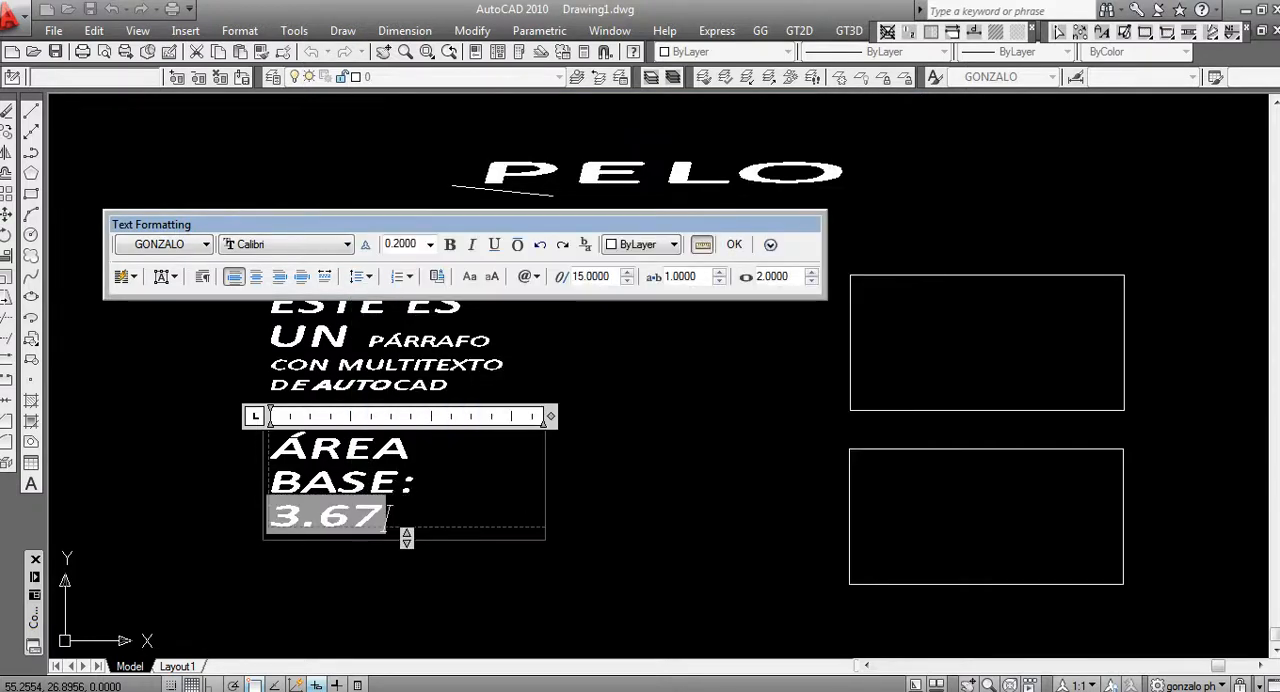
text(m2)
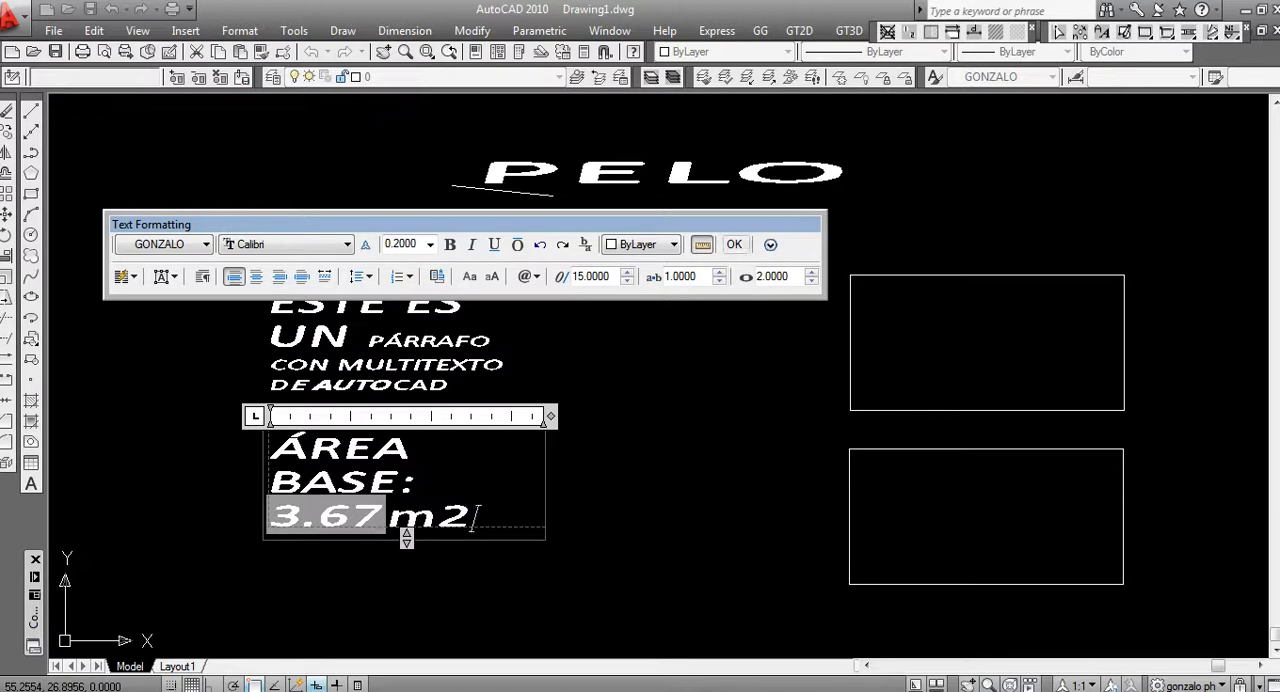
click(734, 244)
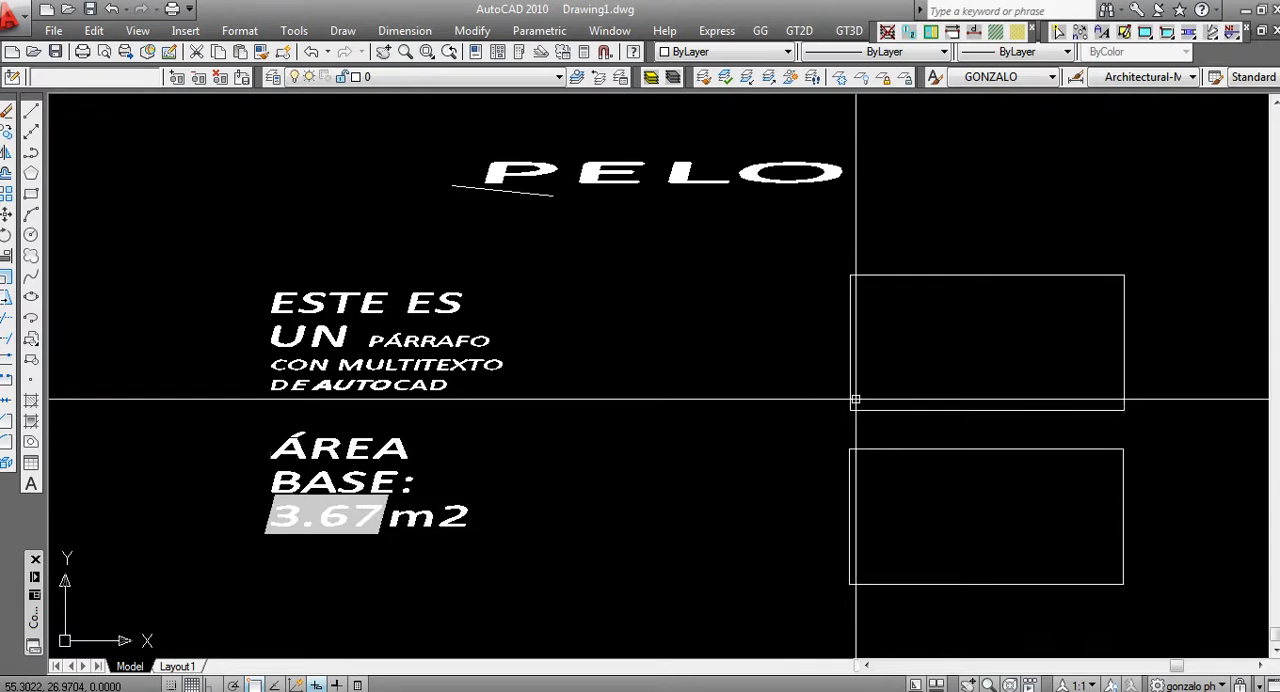
Stretch the upper rectangle's top-left corner horizontally outward to the left and regenerate the drawing to update the area field
click(852, 368)
click(850, 274)
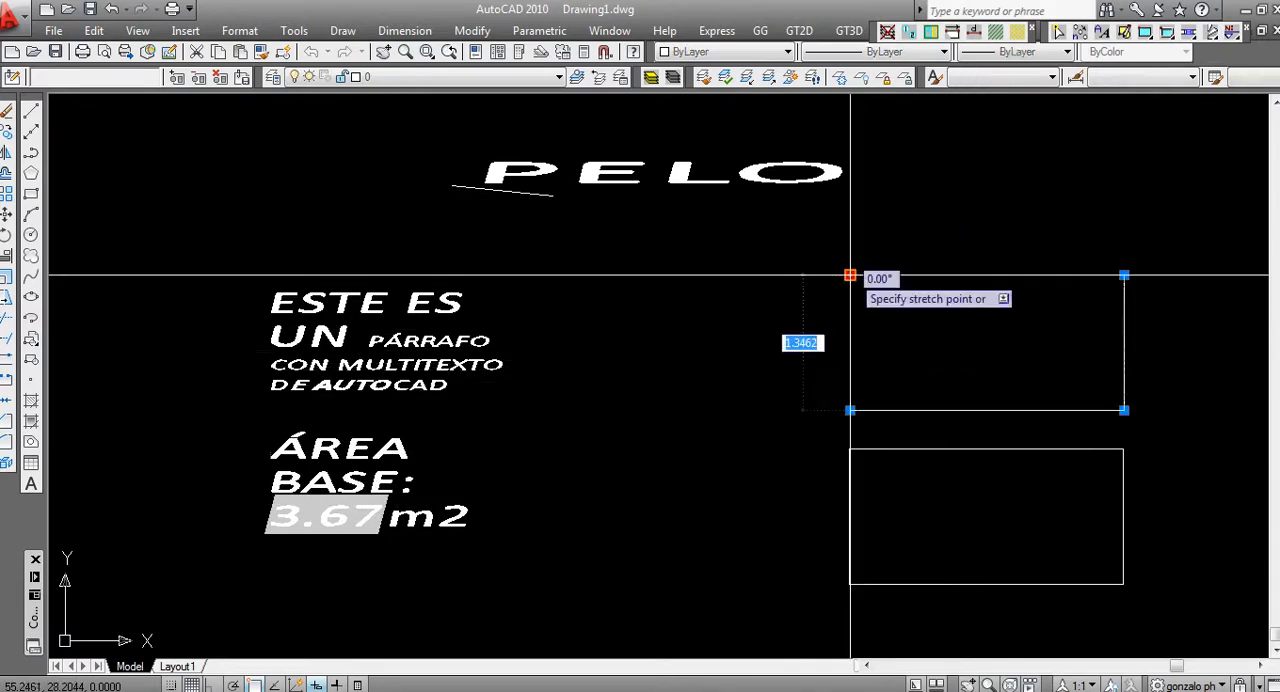
click(689, 273)
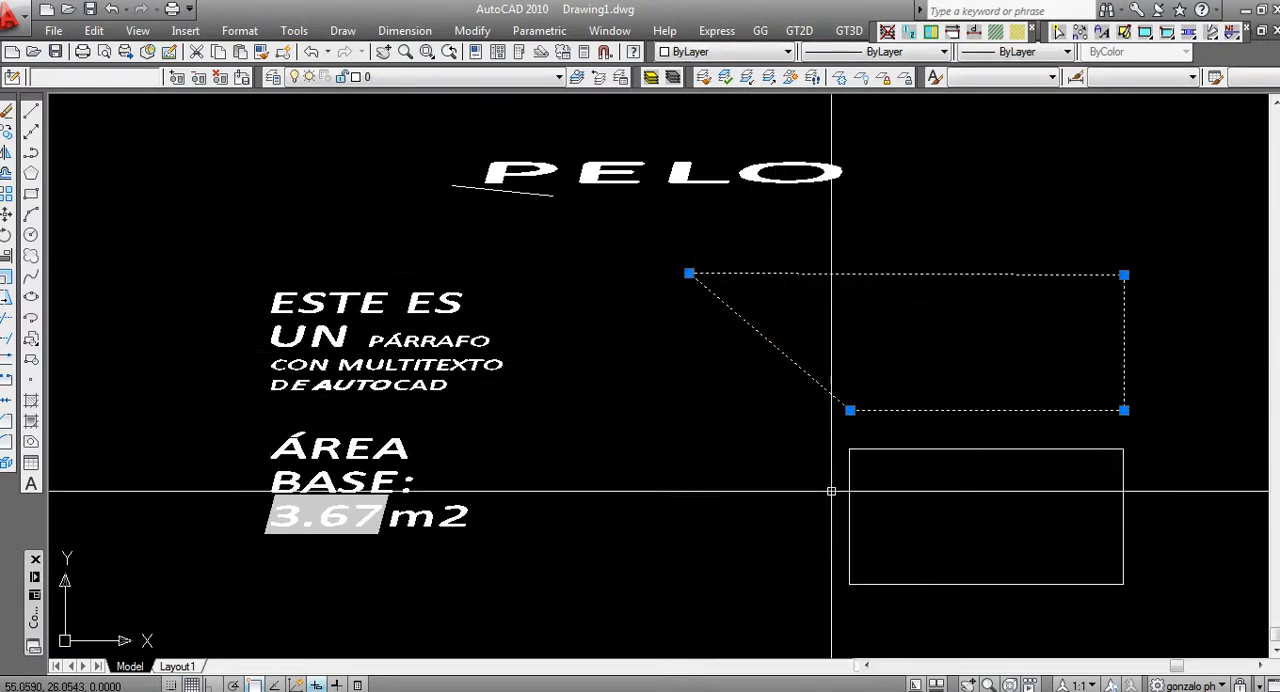
key(Escape)
text(re)
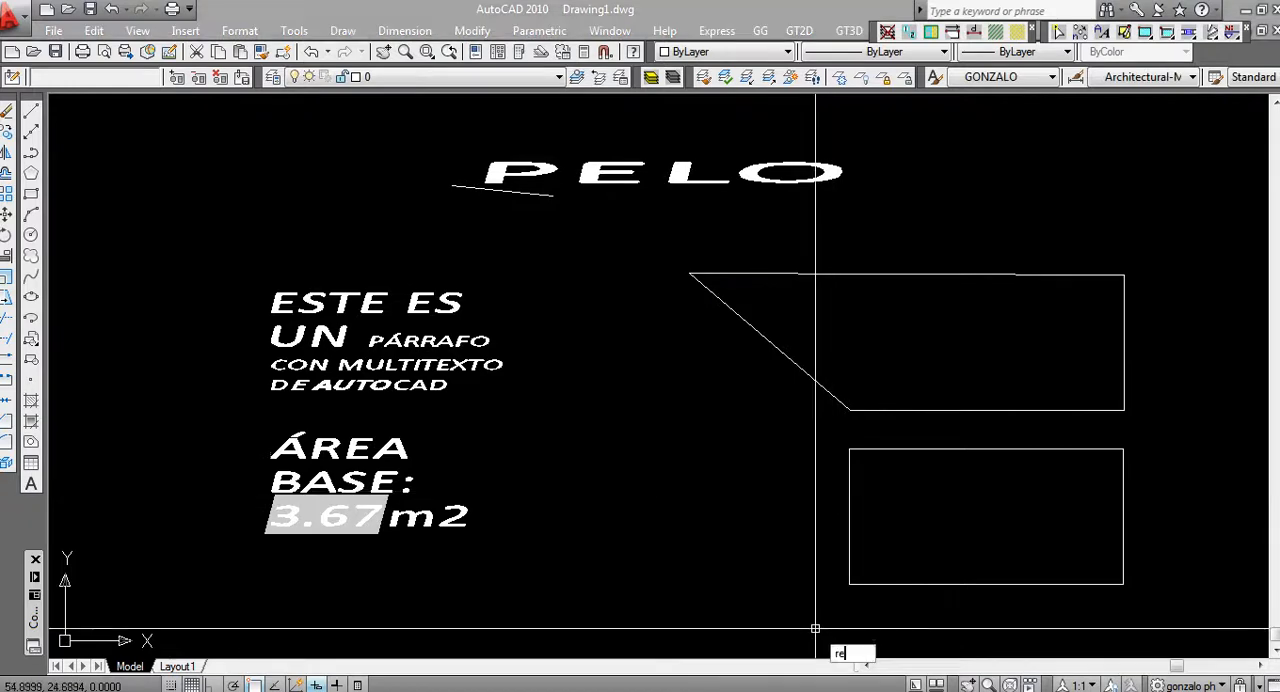
key(Return)
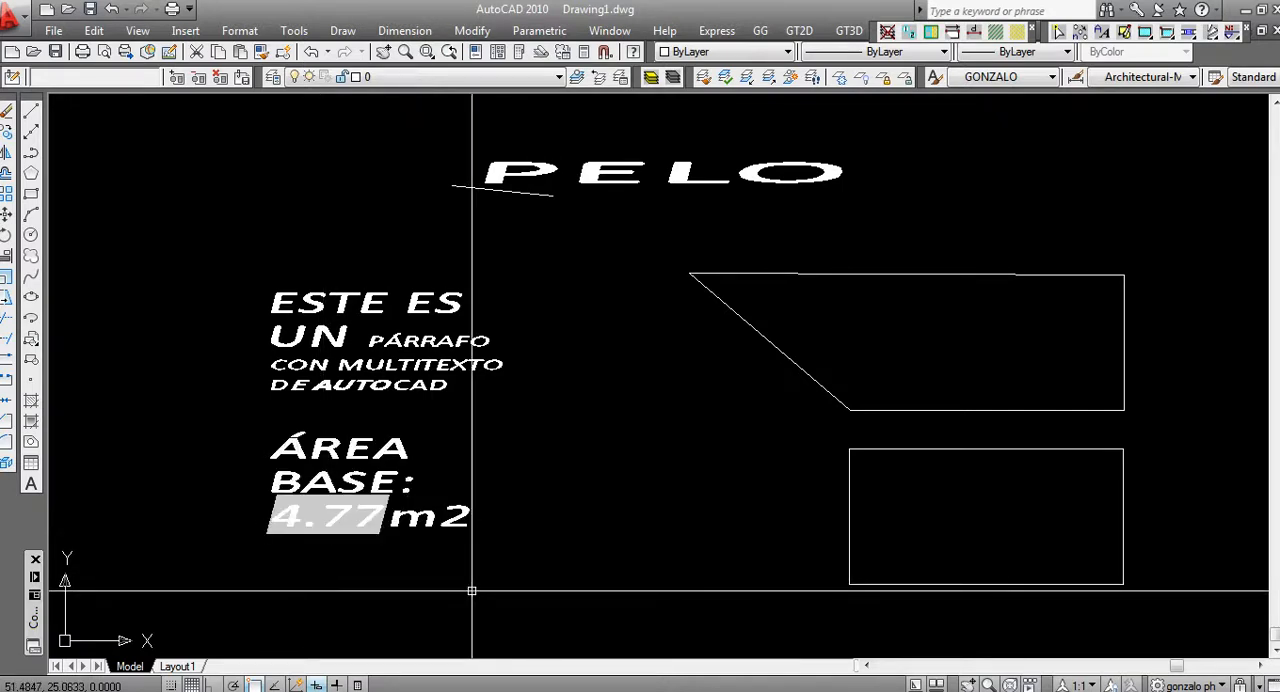
Copy the "ÁREA BASE:" area label to the empty space directly below the original
text(e)
key(Return)
click(448, 376)
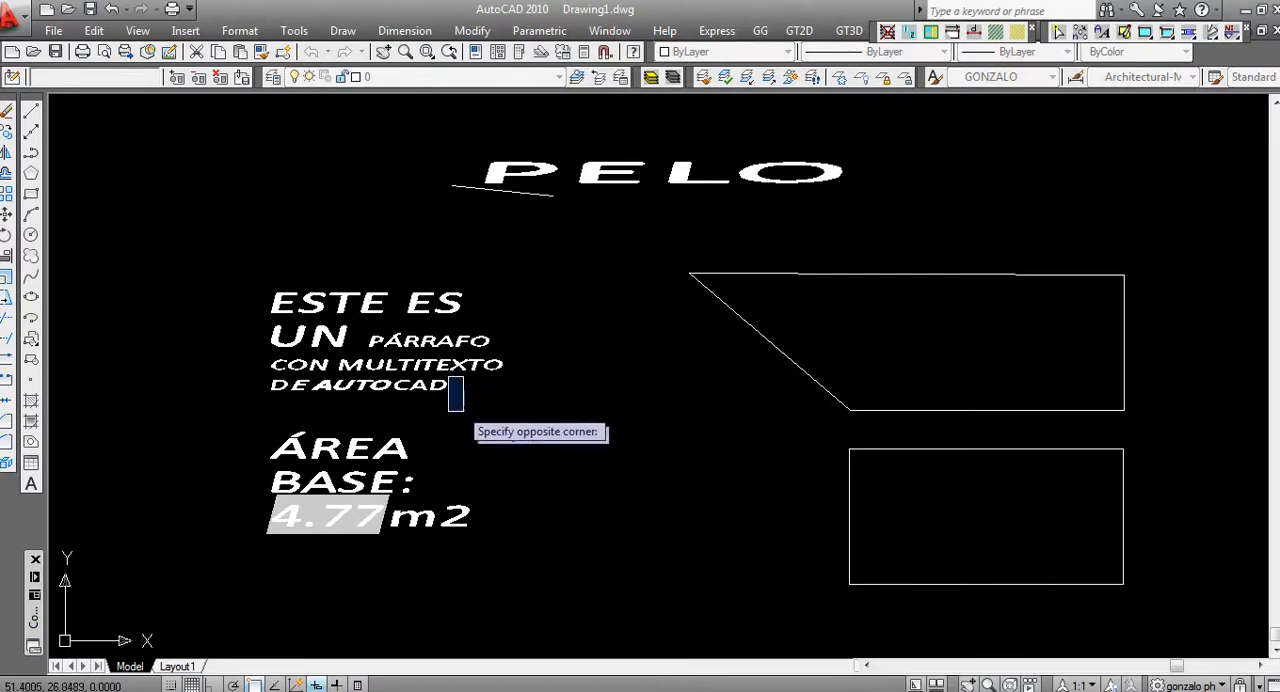
click(521, 405)
scroll(470, 449, down, 2)
middle_drag(508, 502, 489, 402)
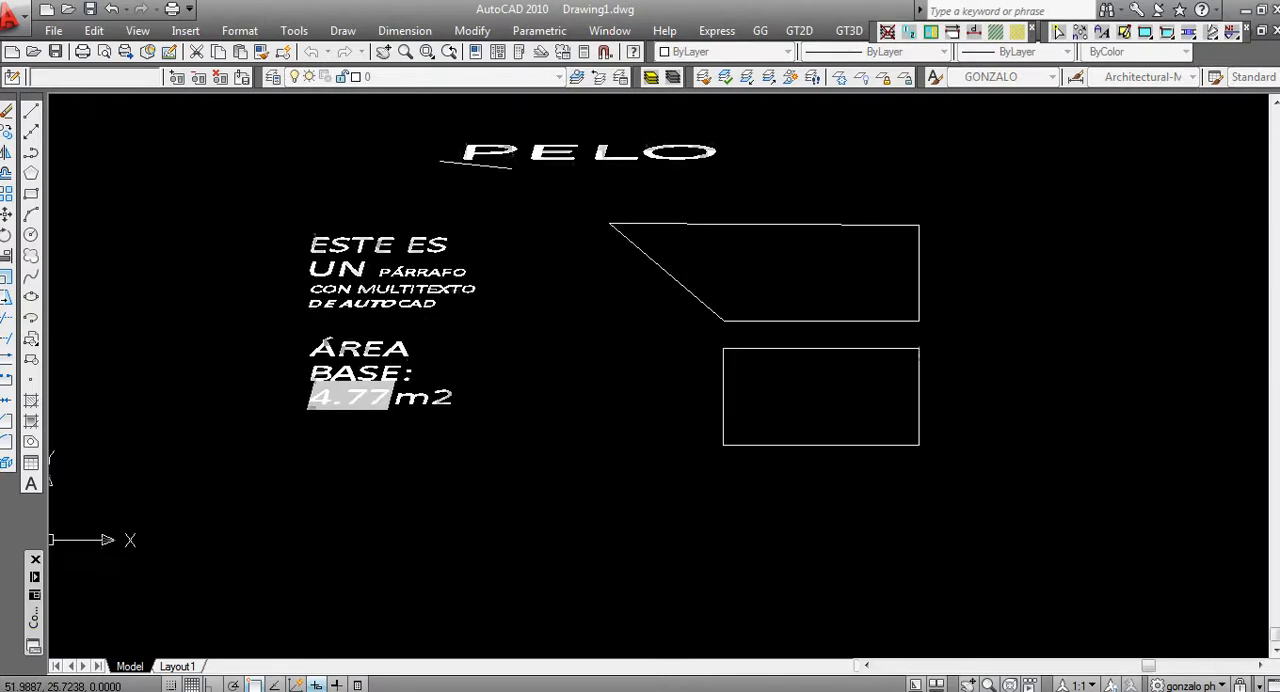
click(395, 350)
key(Return)
click(539, 344)
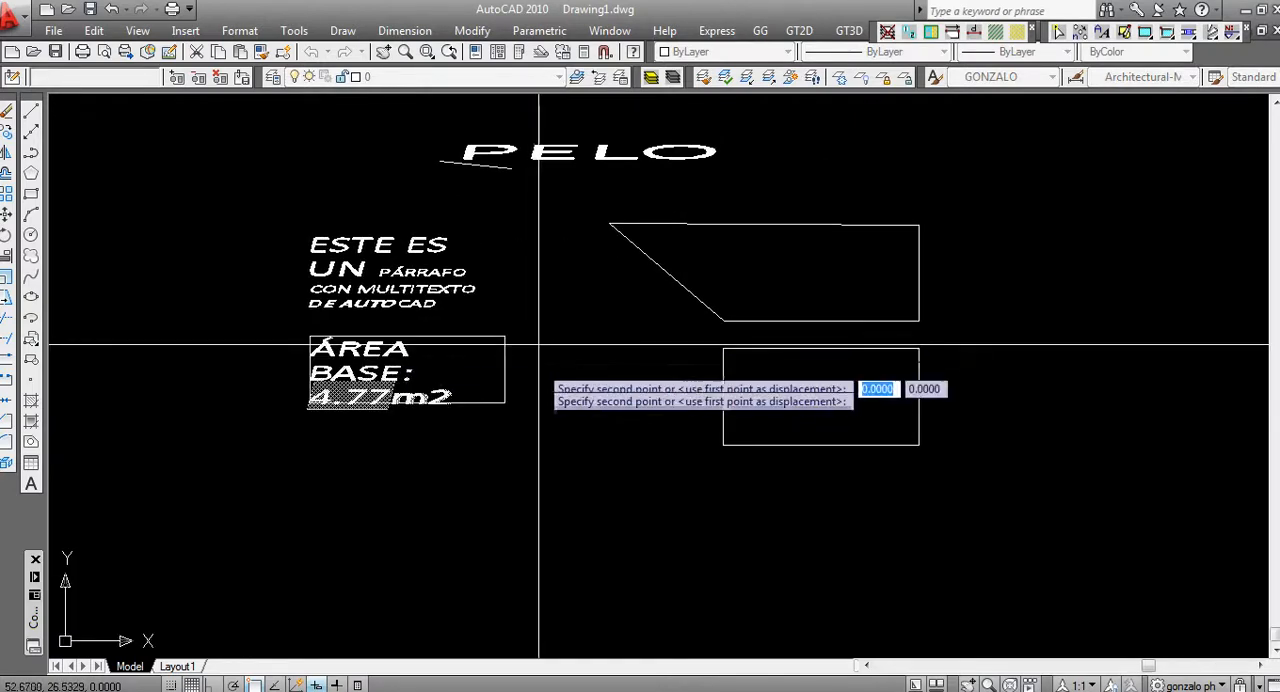
click(528, 488)
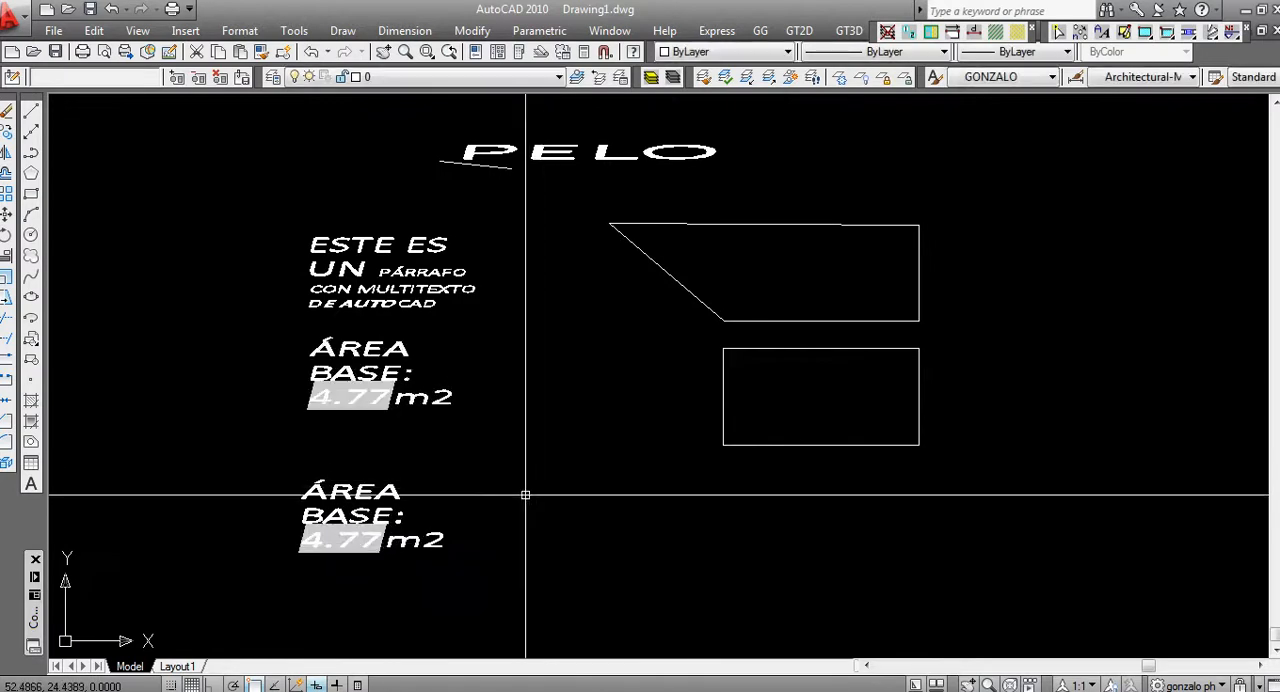
Replace the label text of the lower copy with "archivo:", leaving only the final "2" after it
click(371, 509)
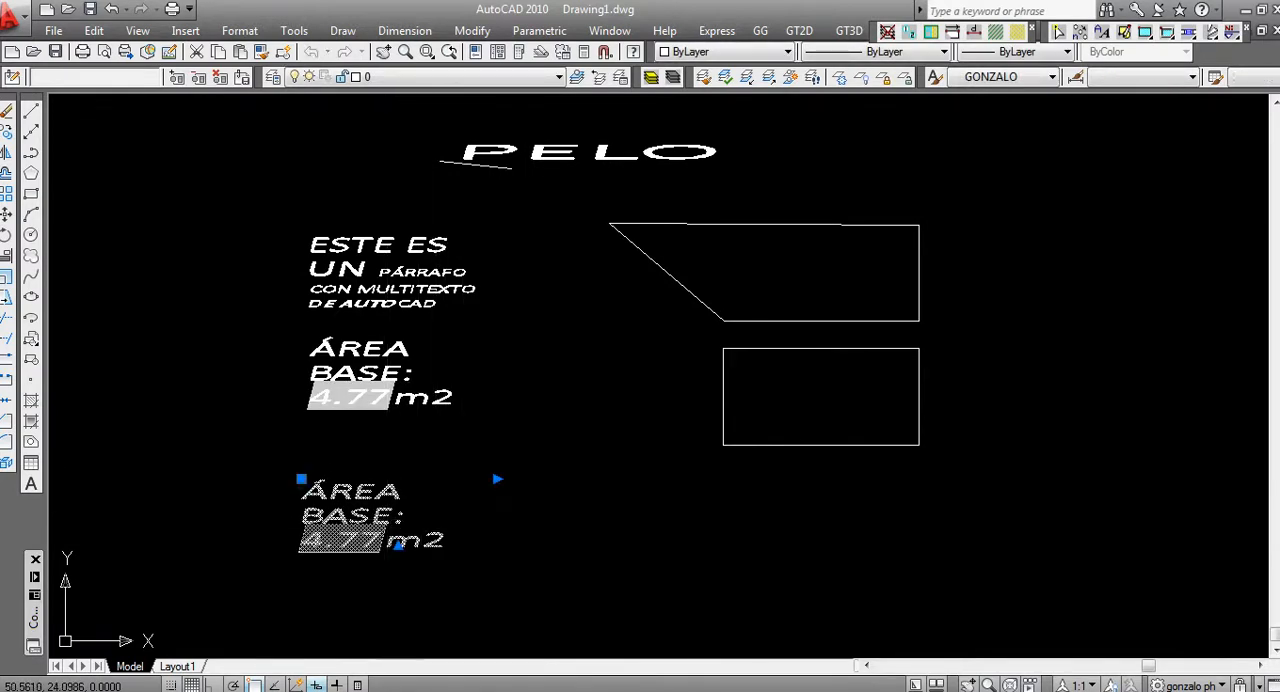
double_click(396, 515)
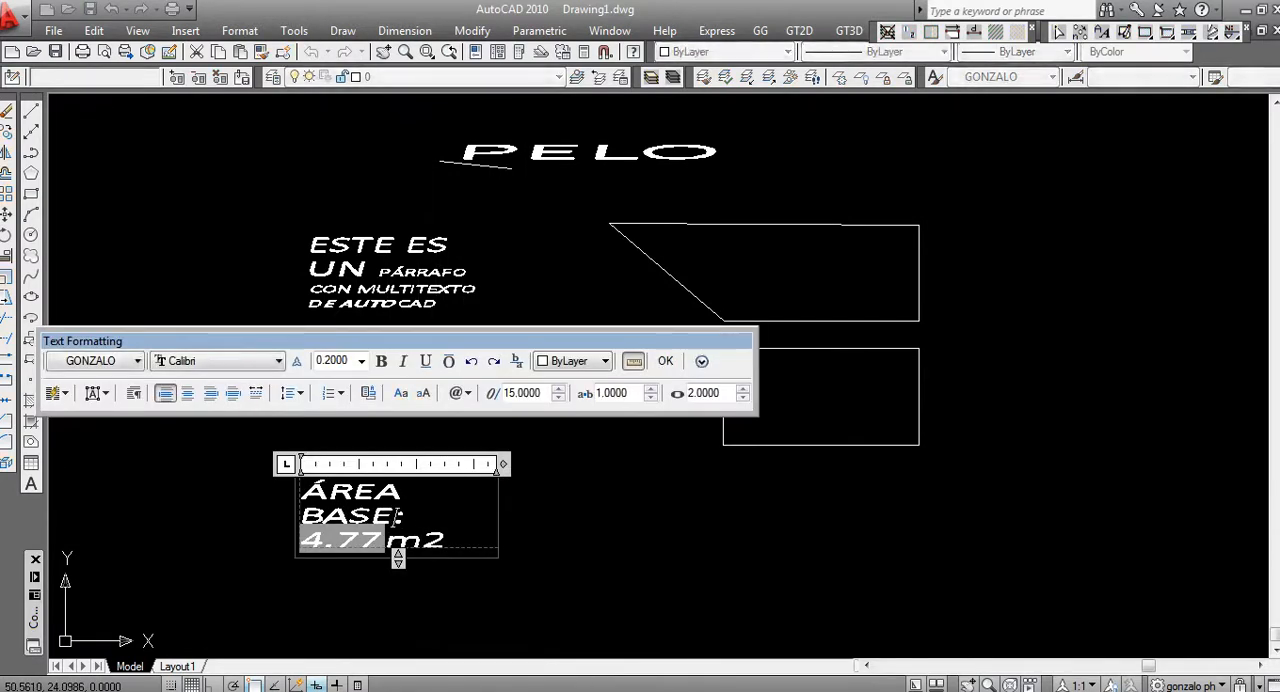
drag(420, 541, 303, 516)
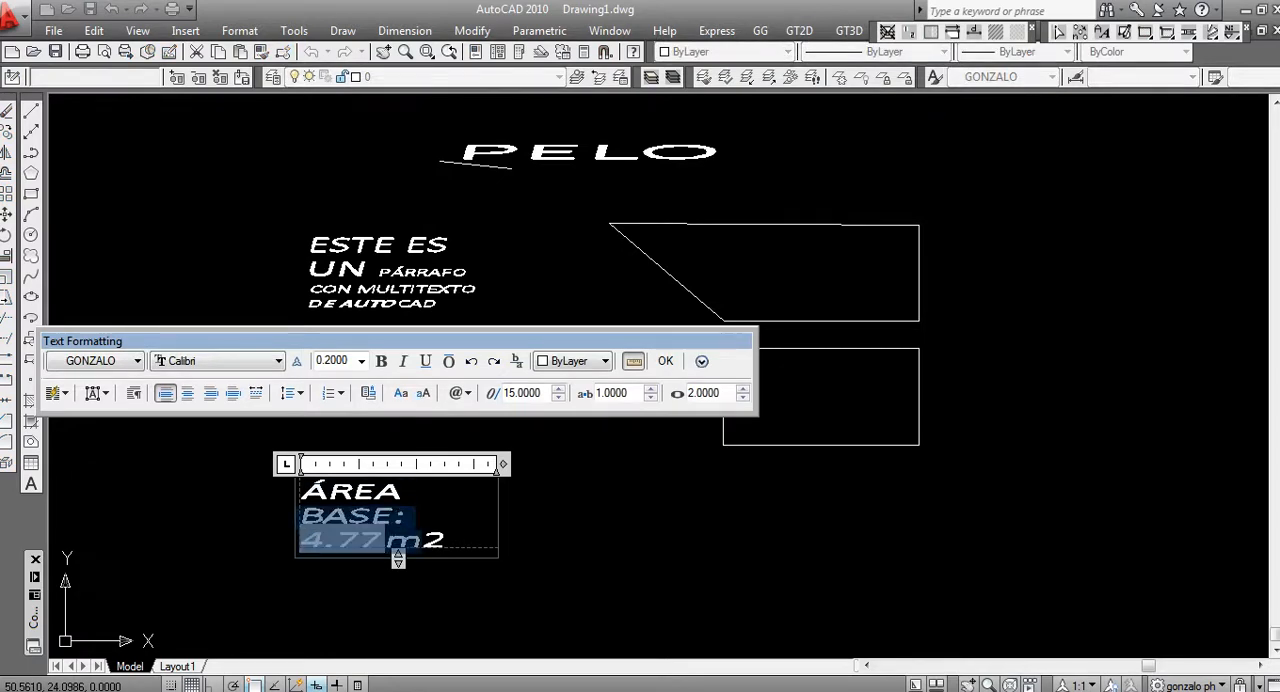
key(BackSpace)
key(BackSpace)
key(BackSpace)
key(BackSpace)
key(BackSpace)
key(BackSpace)
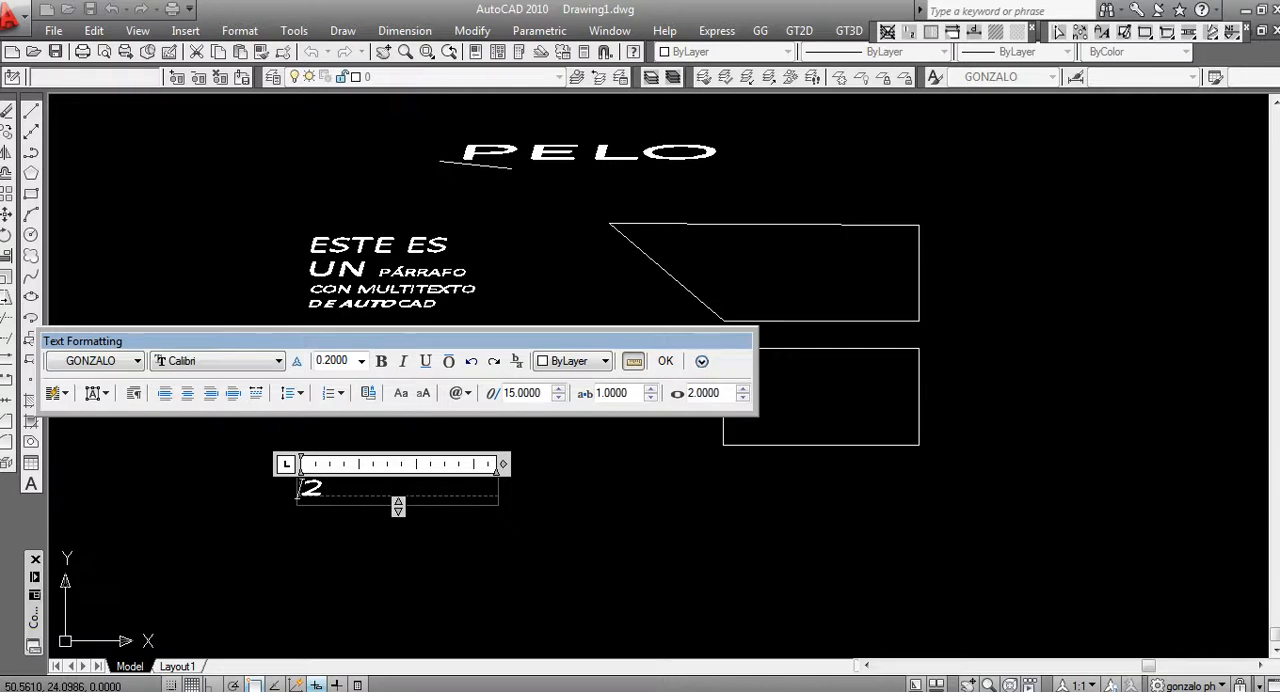
text(archiv)
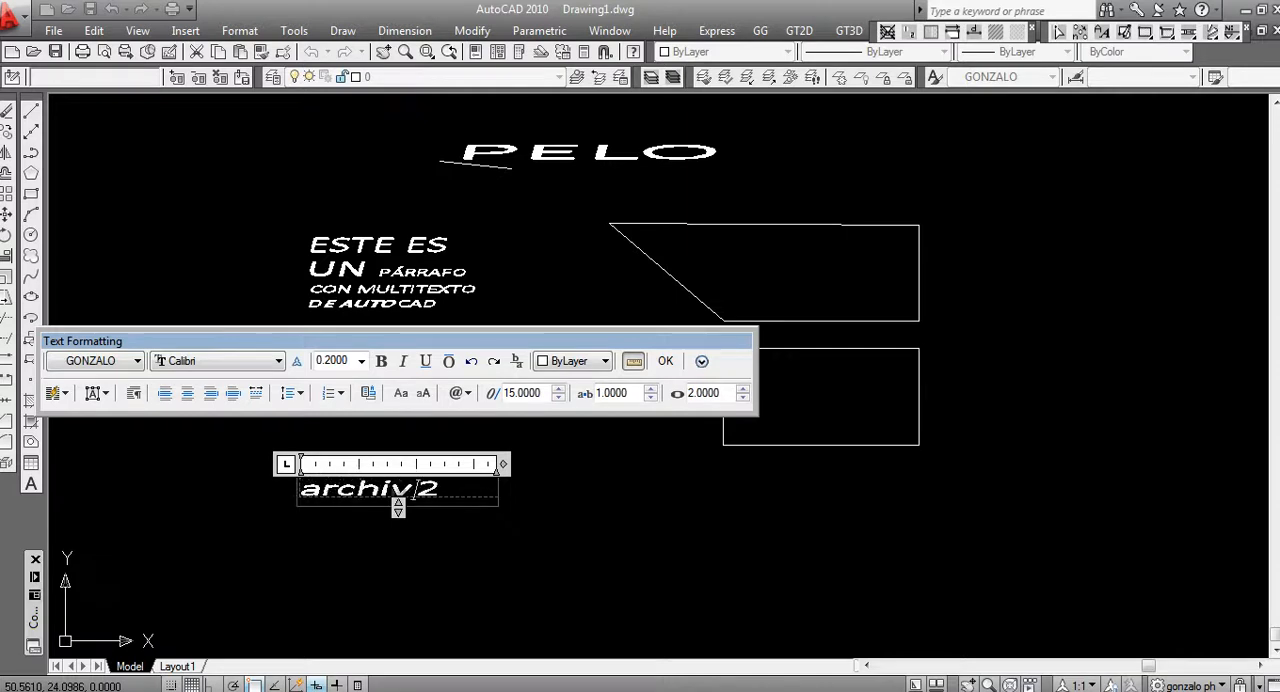
text(o:)
Replace the "2" after "archivo:" with a Filename field set to filename only, and finish editing the text
drag(460, 488, 486, 489)
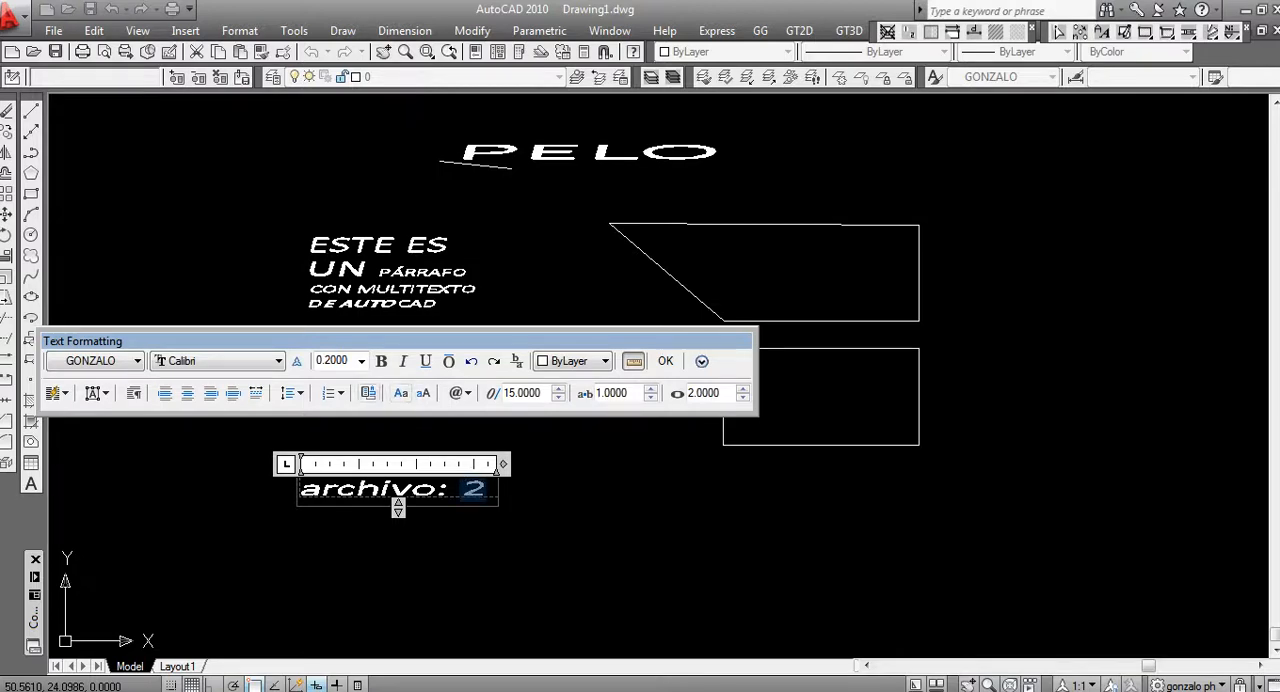
key(ctrl+f)
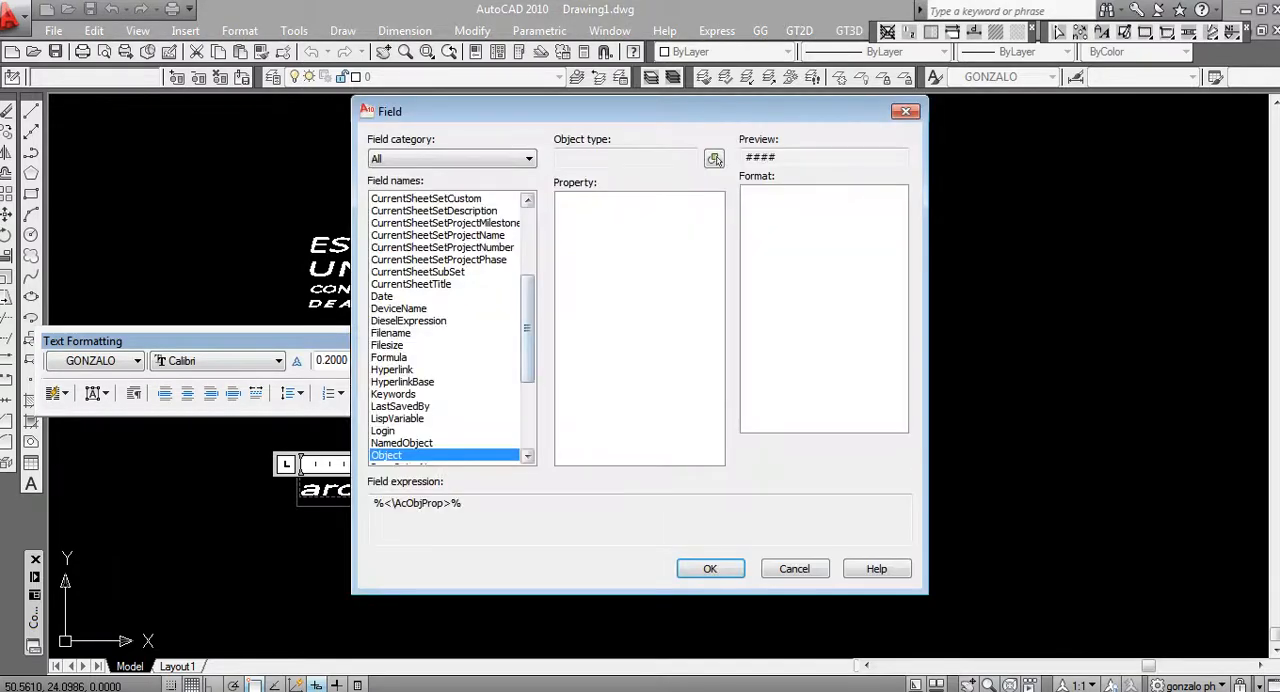
click(391, 333)
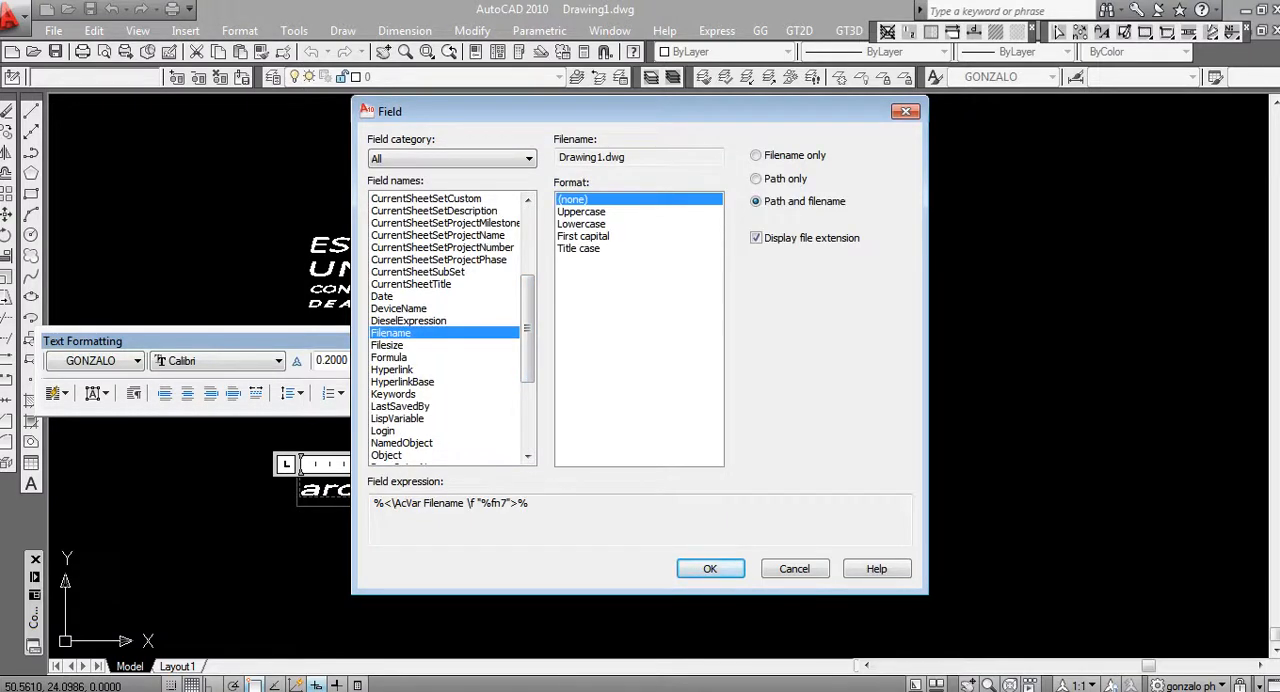
click(756, 155)
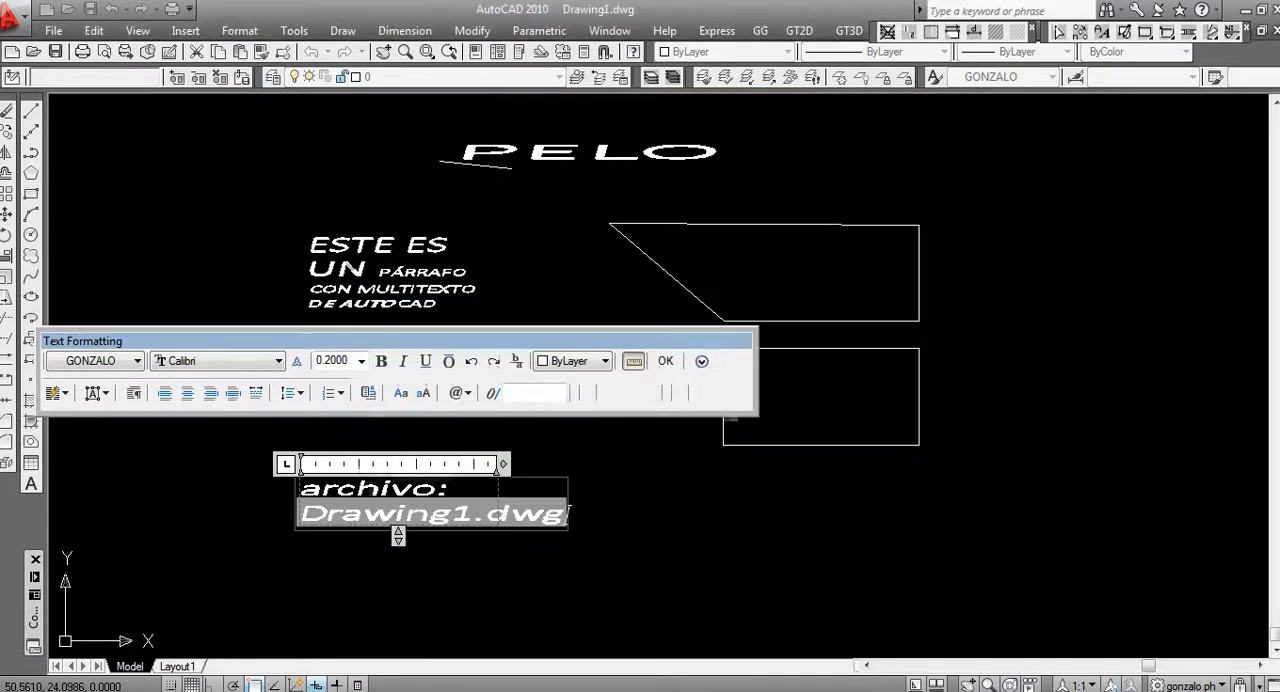
click(710, 568)
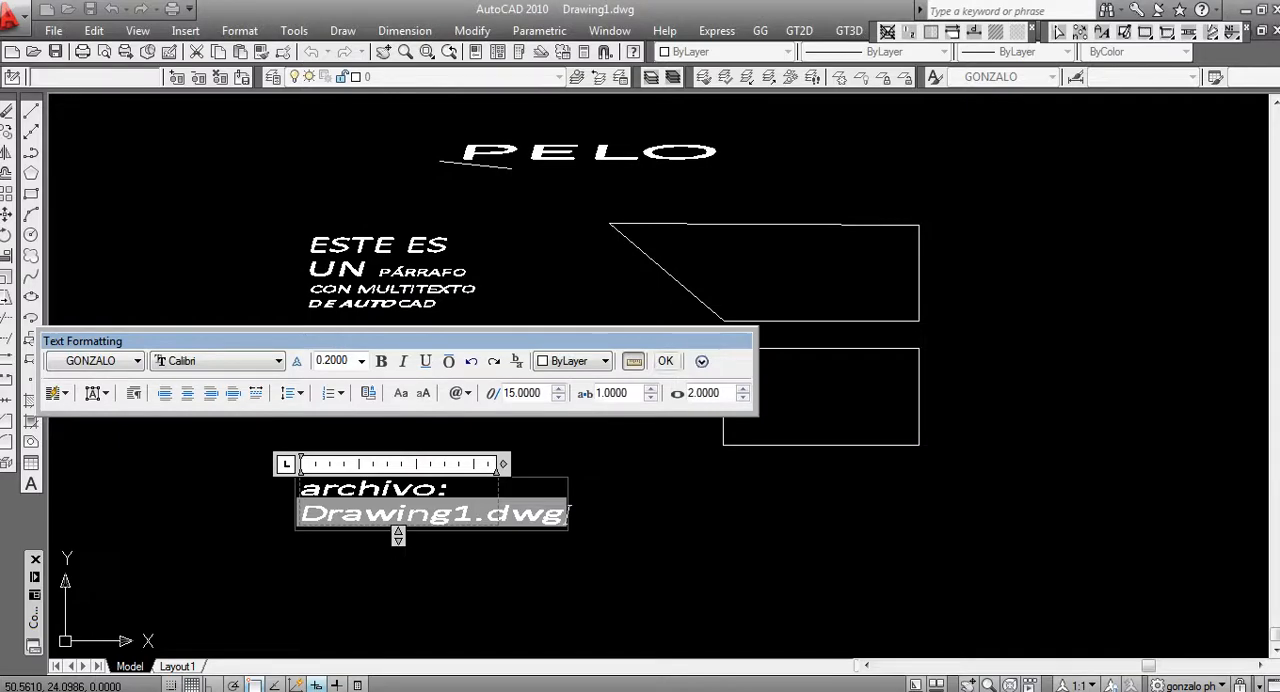
click(665, 361)
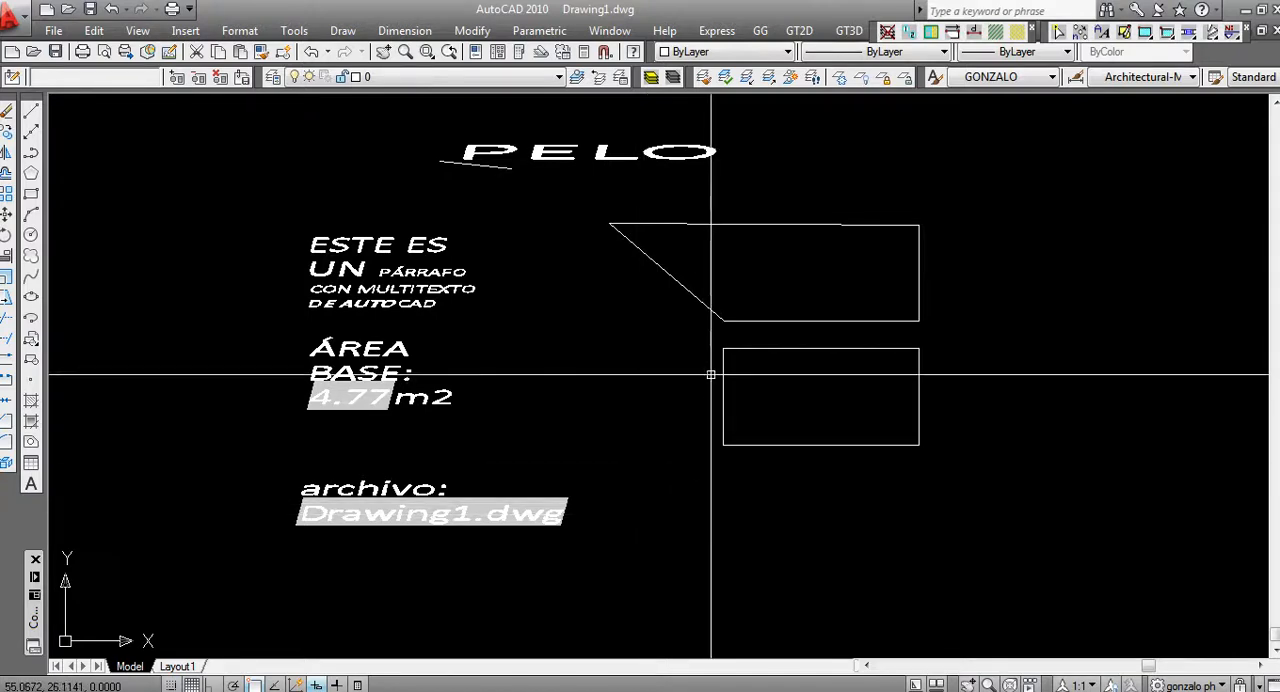
mouse_move(711, 386)
middle_down()
mouse_move(765, 435)
mouse_move(654, 379)
middle_up()
scroll(653, 405, down, 2)
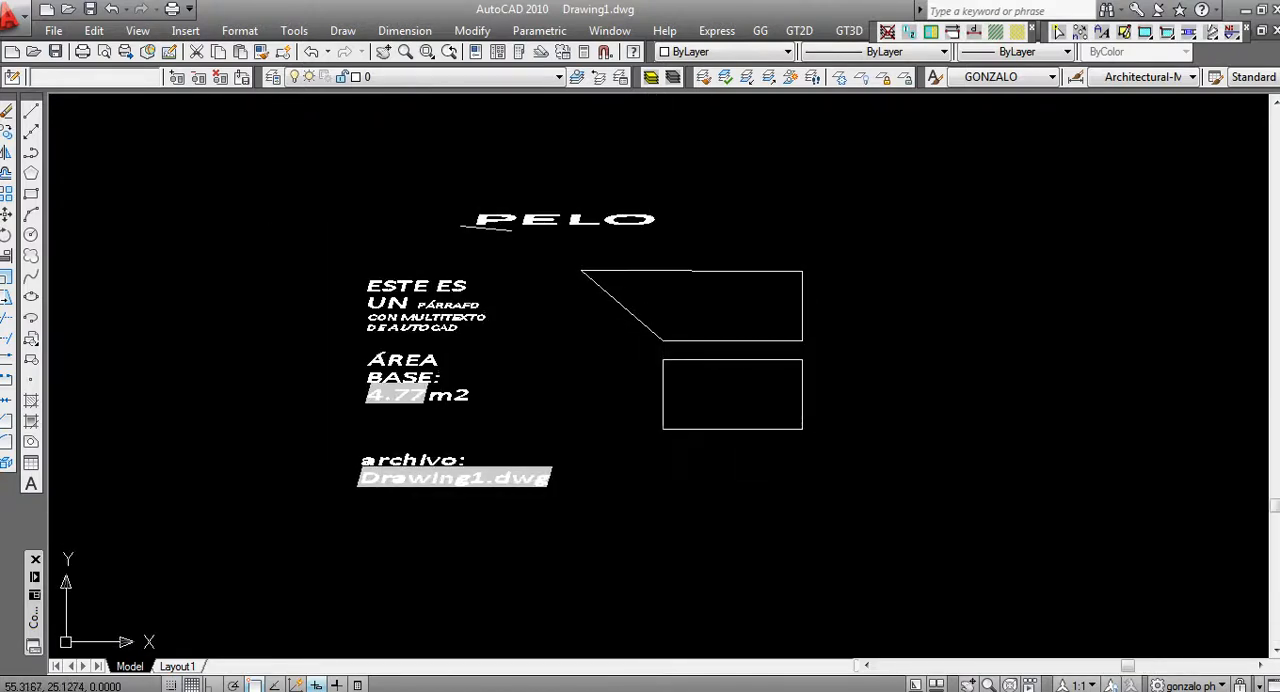
middle_drag(601, 346, 643, 346)
scroll(648, 347, up, 2)
mouse_move(655, 398)
middle_down()
mouse_move(719, 420)
mouse_move(615, 393)
middle_up()
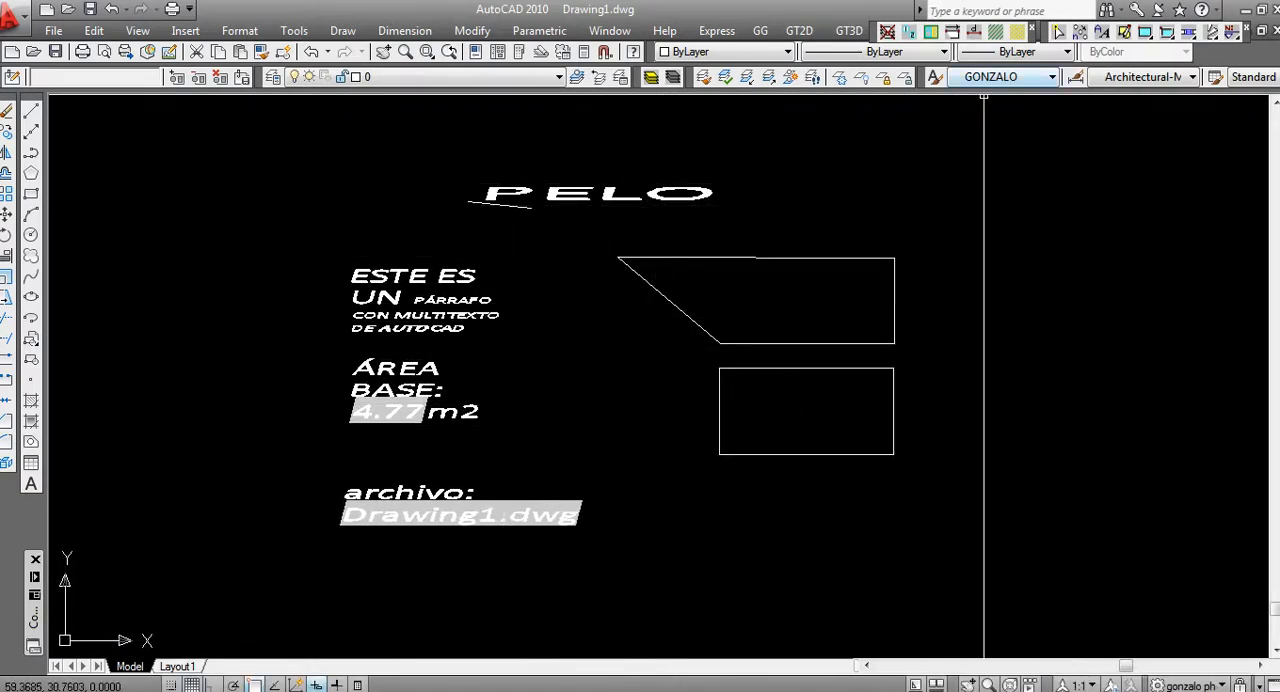
click(995, 77)
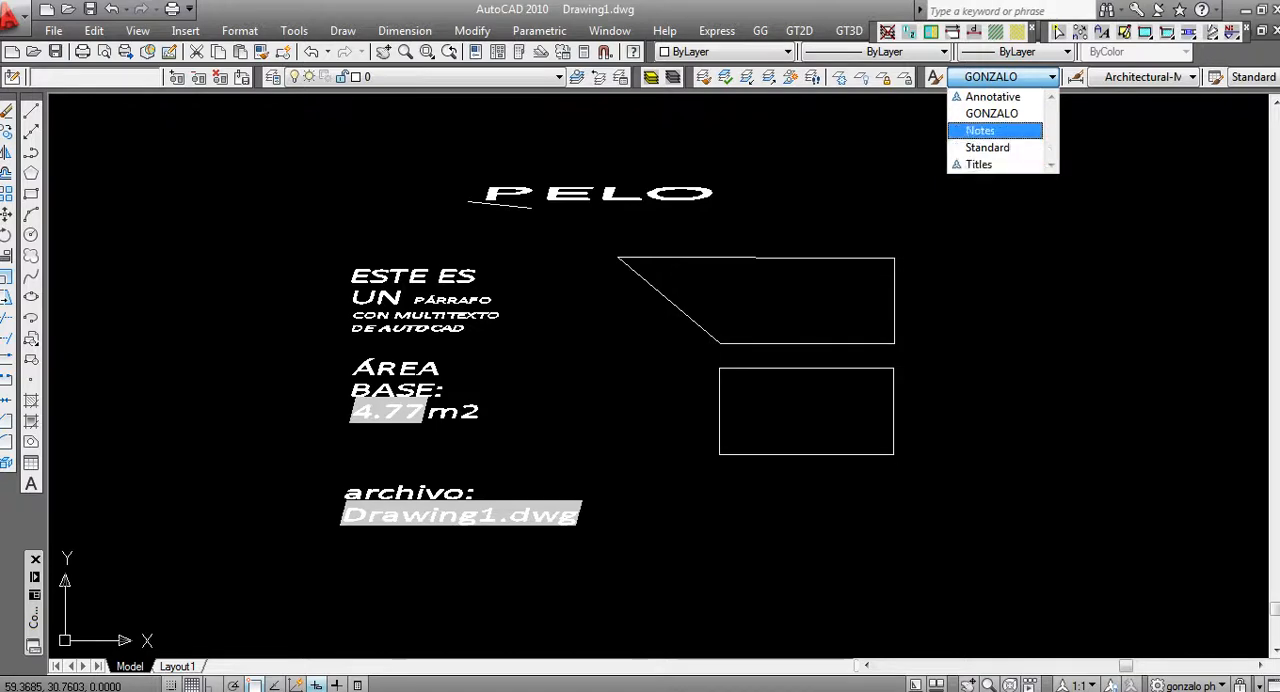
click(986, 209)
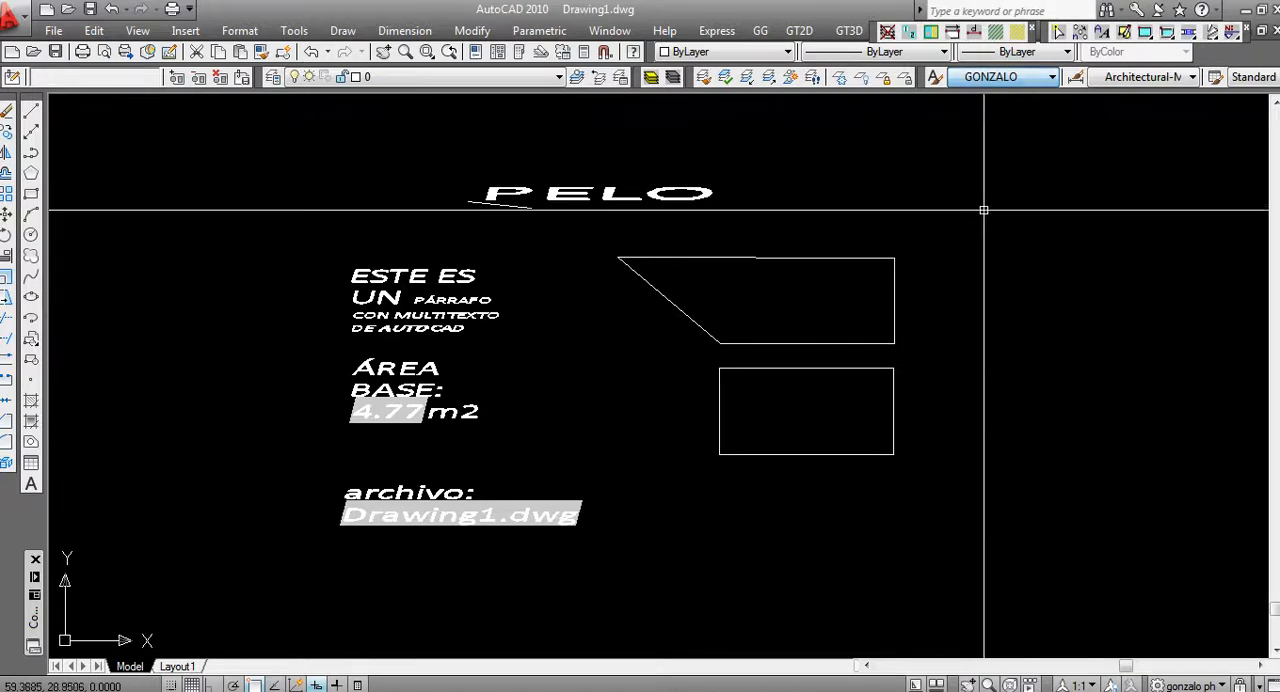